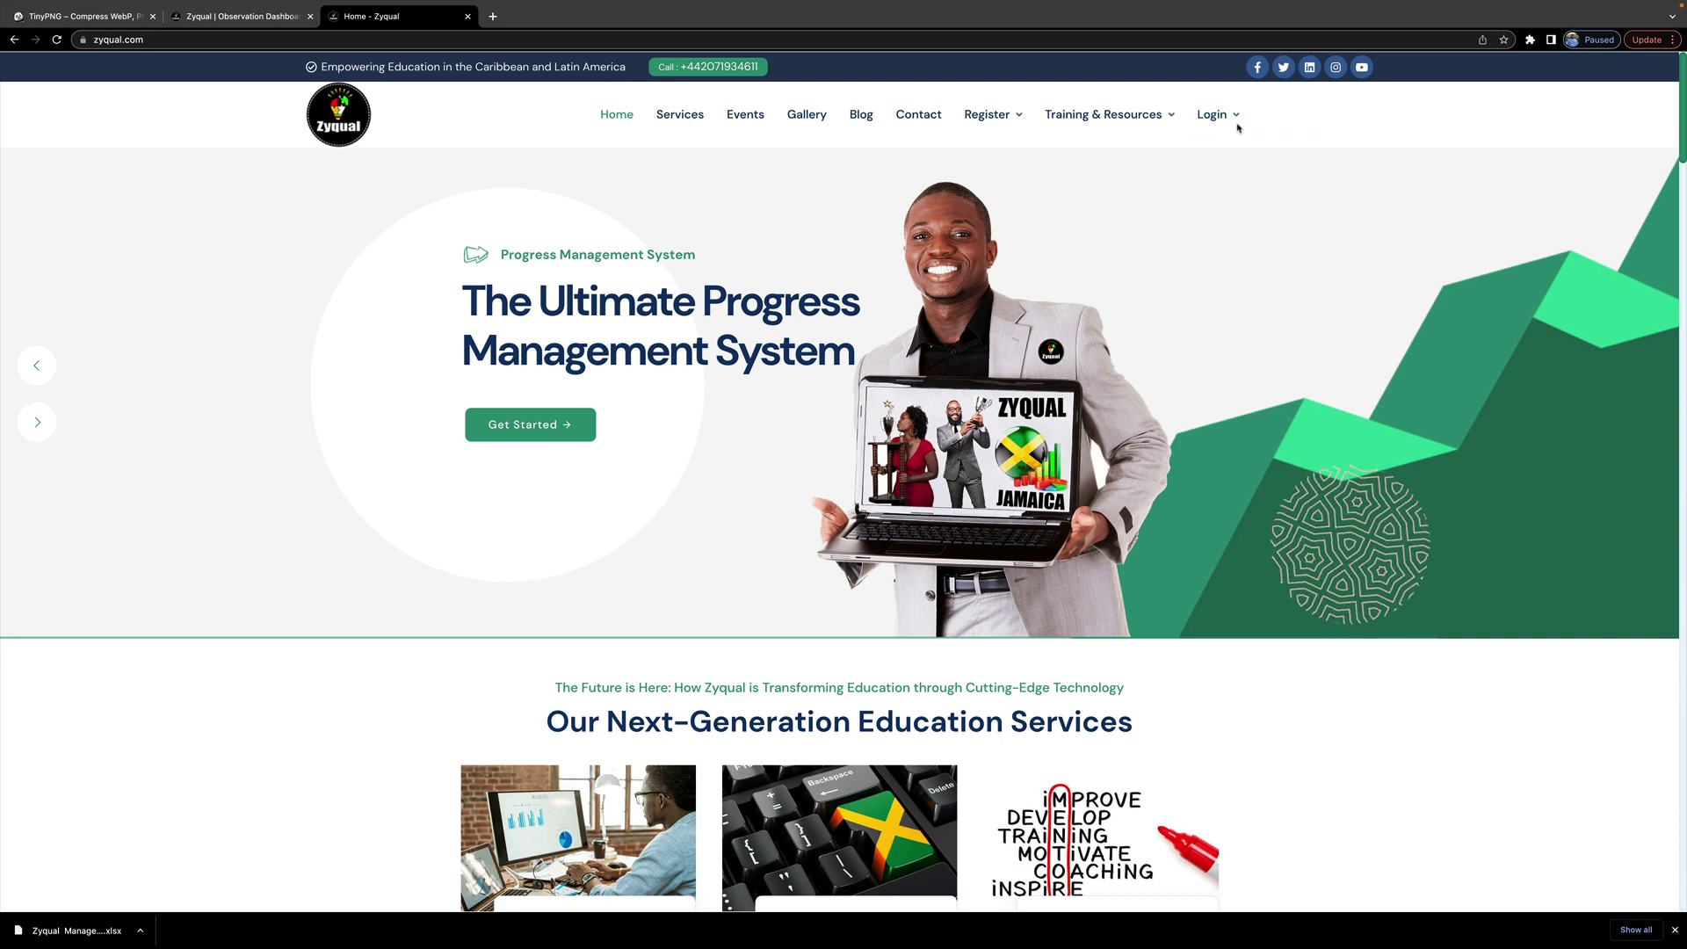
# Agree to the terms of usage and continue to the observation dashboard.
pyautogui.moveTo(1235, 131)
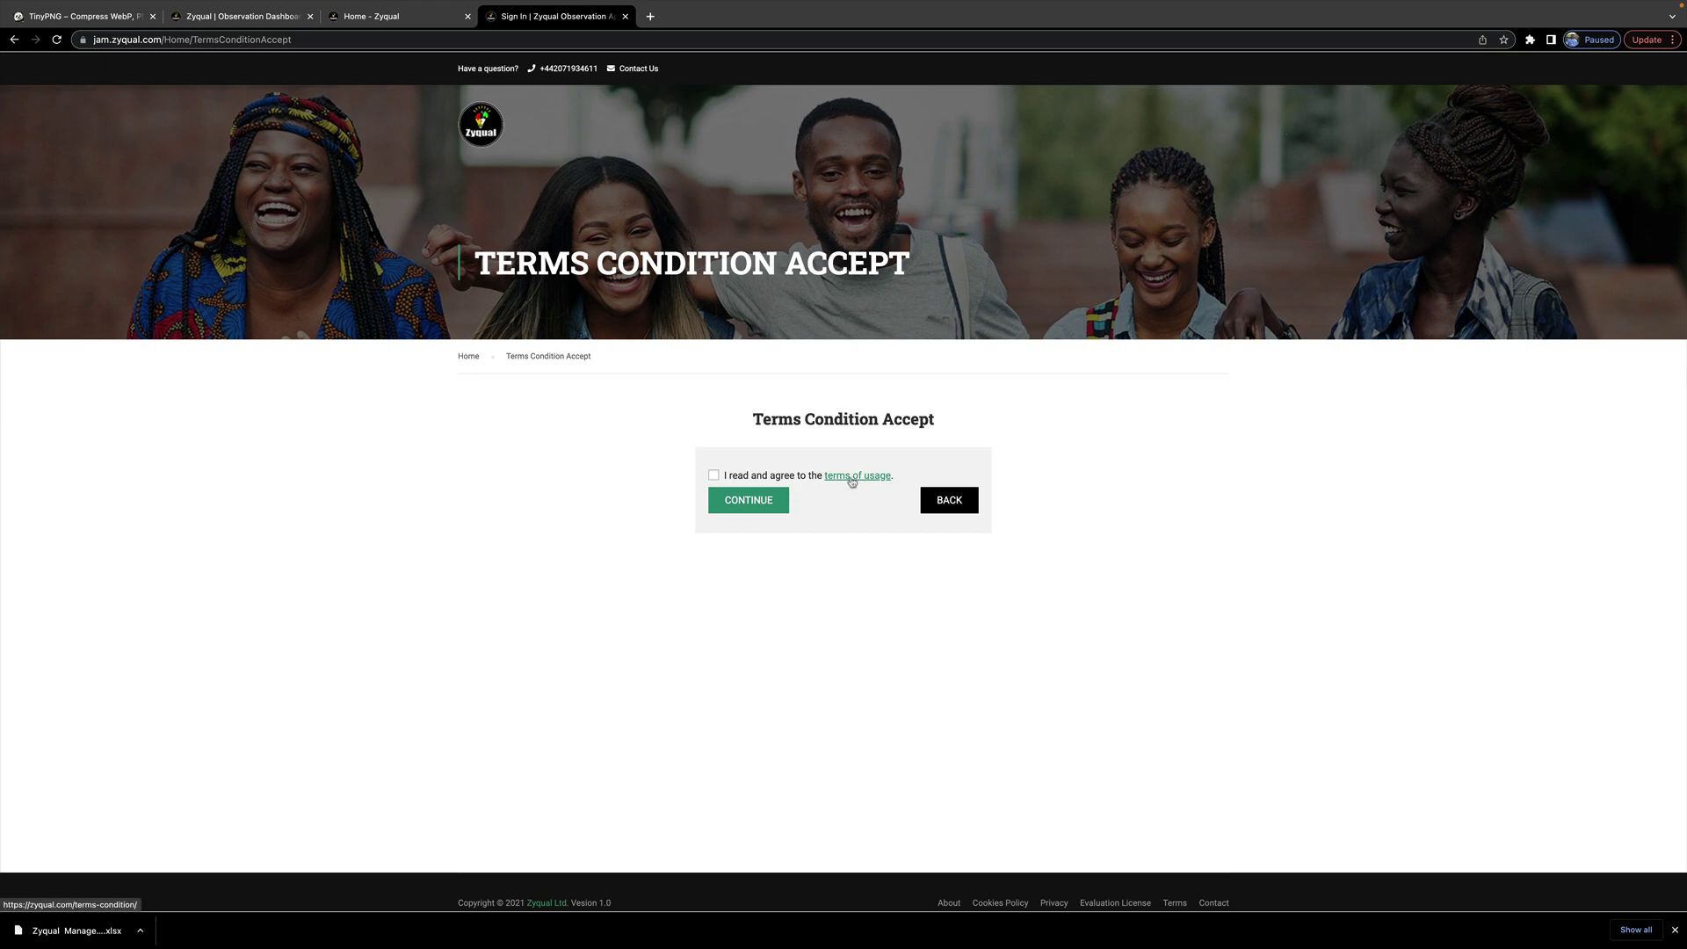
pyautogui.click(714, 476)
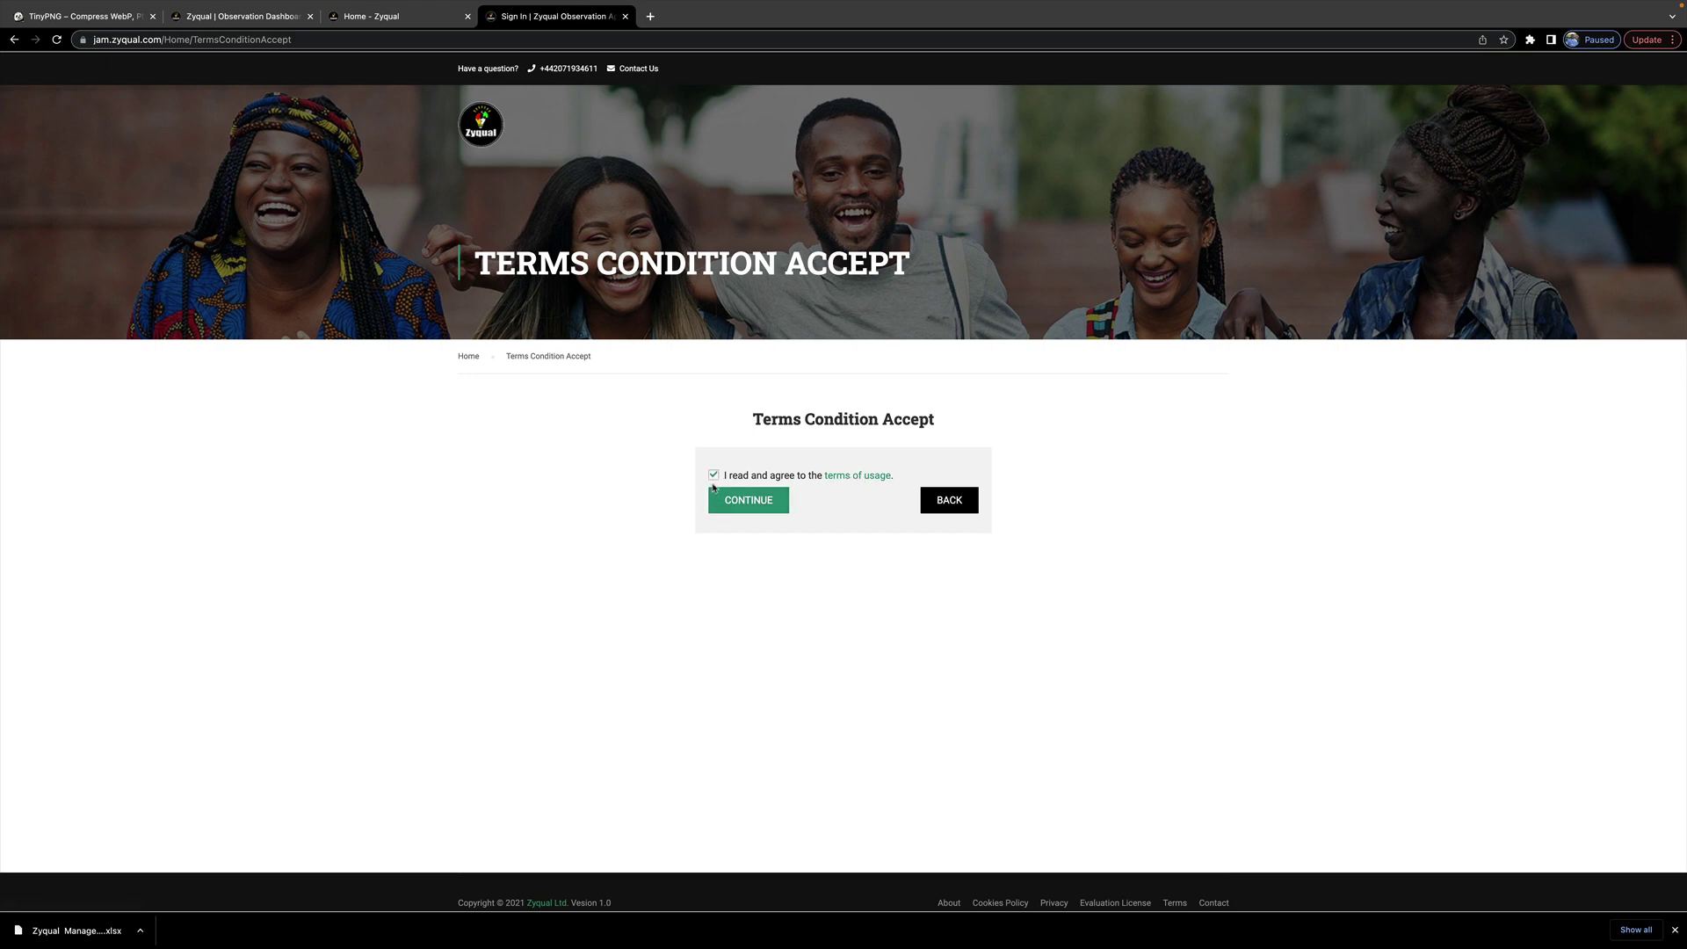
pyautogui.click(754, 503)
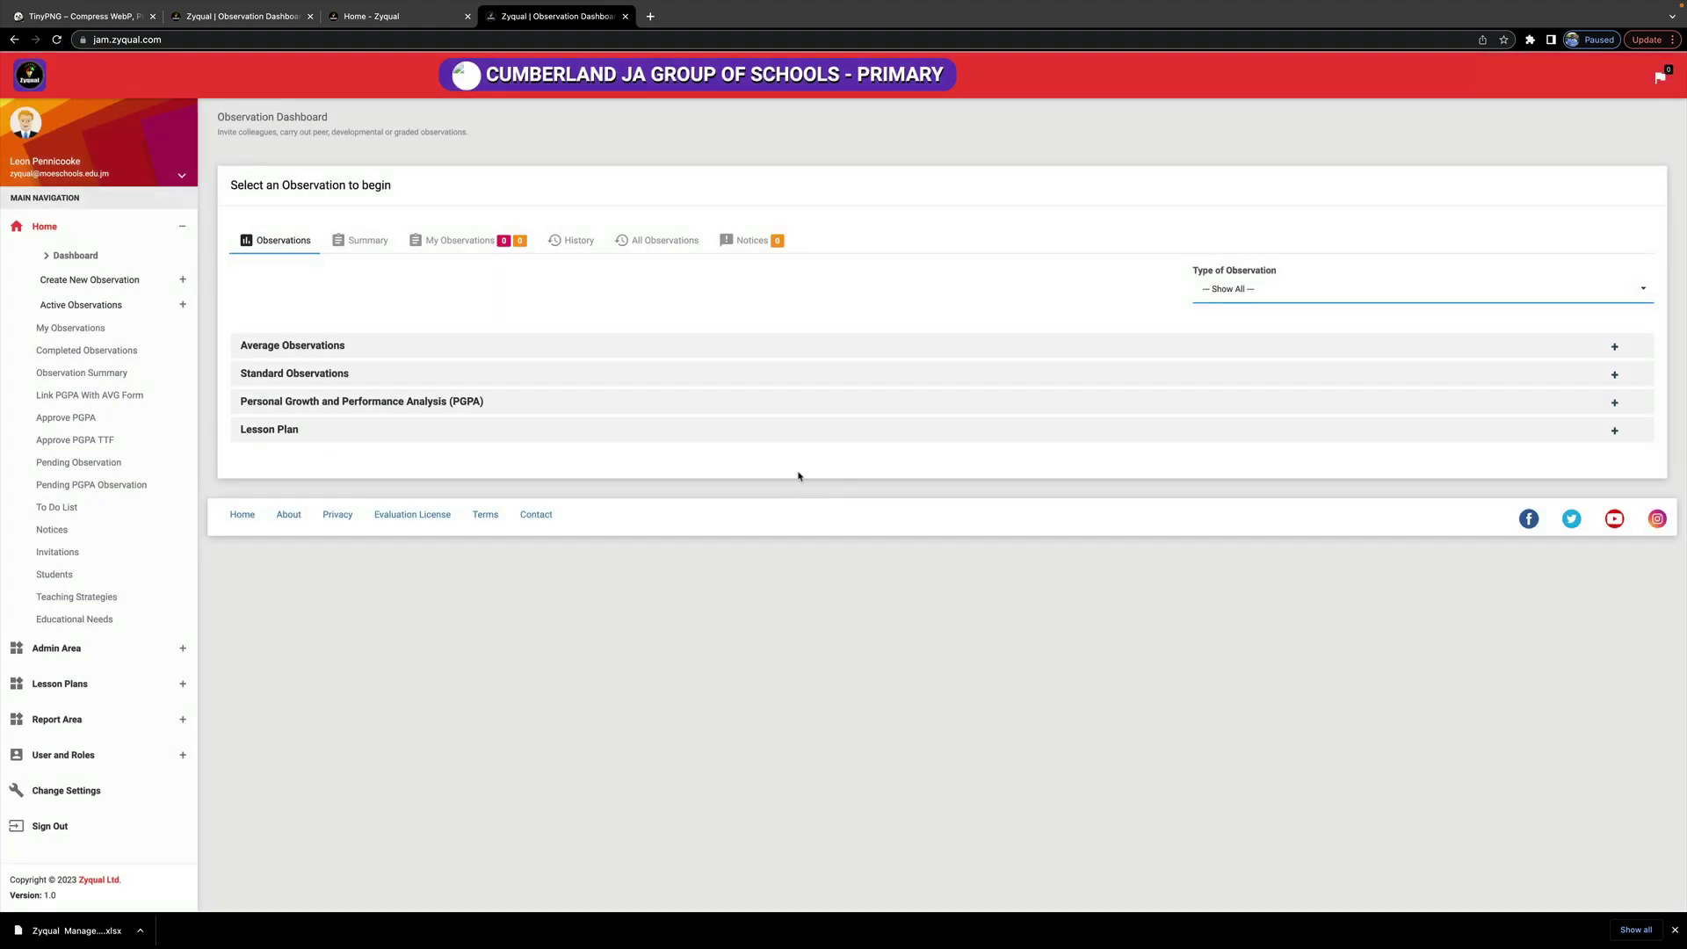
# Open the Cumberland JA Group of Schools - Primary institute record for editing from the admin area and look over its form.
pyautogui.click(159, 648)
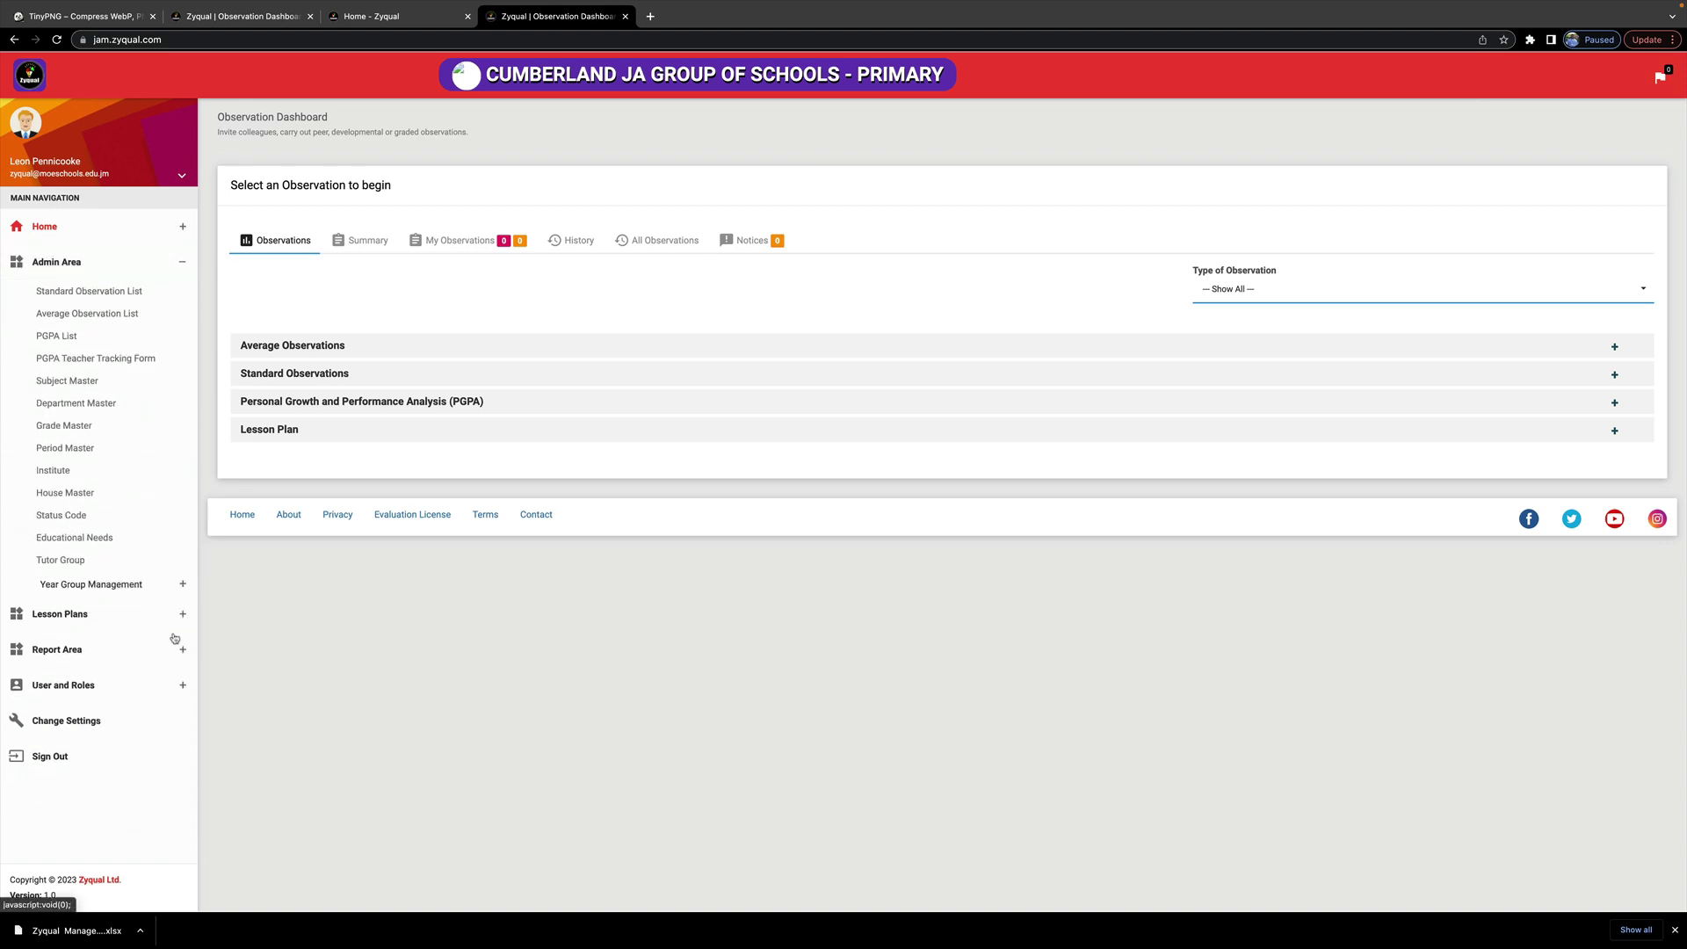
pyautogui.click(63, 473)
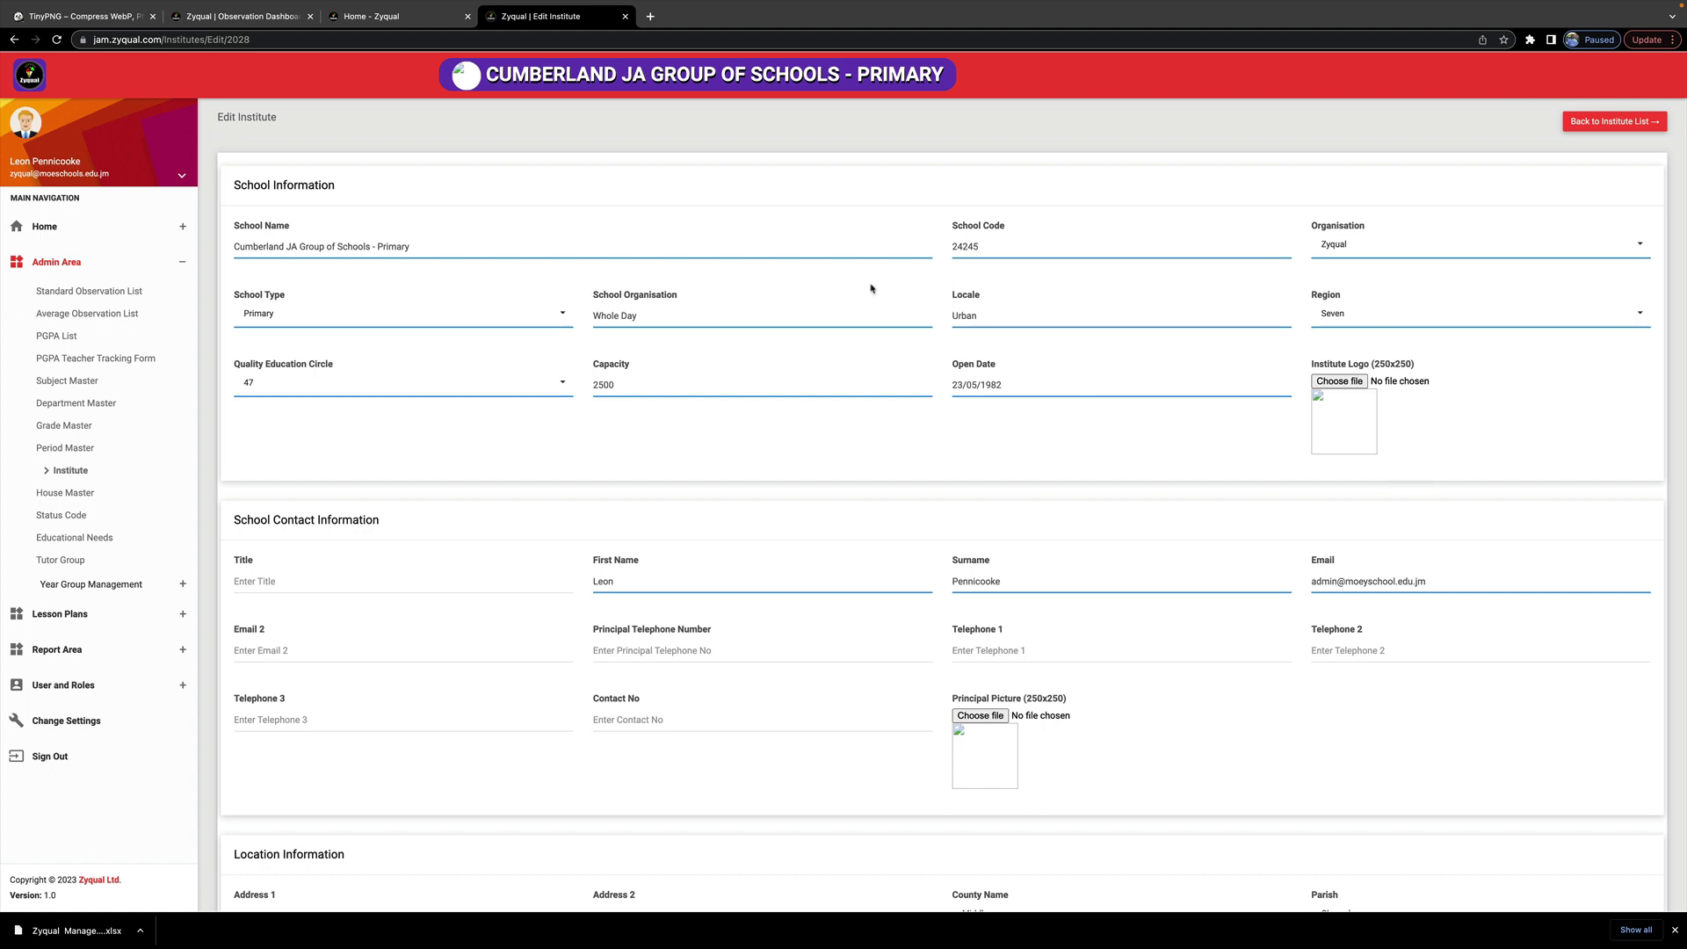
pyautogui.scroll(-1, 803, 391)
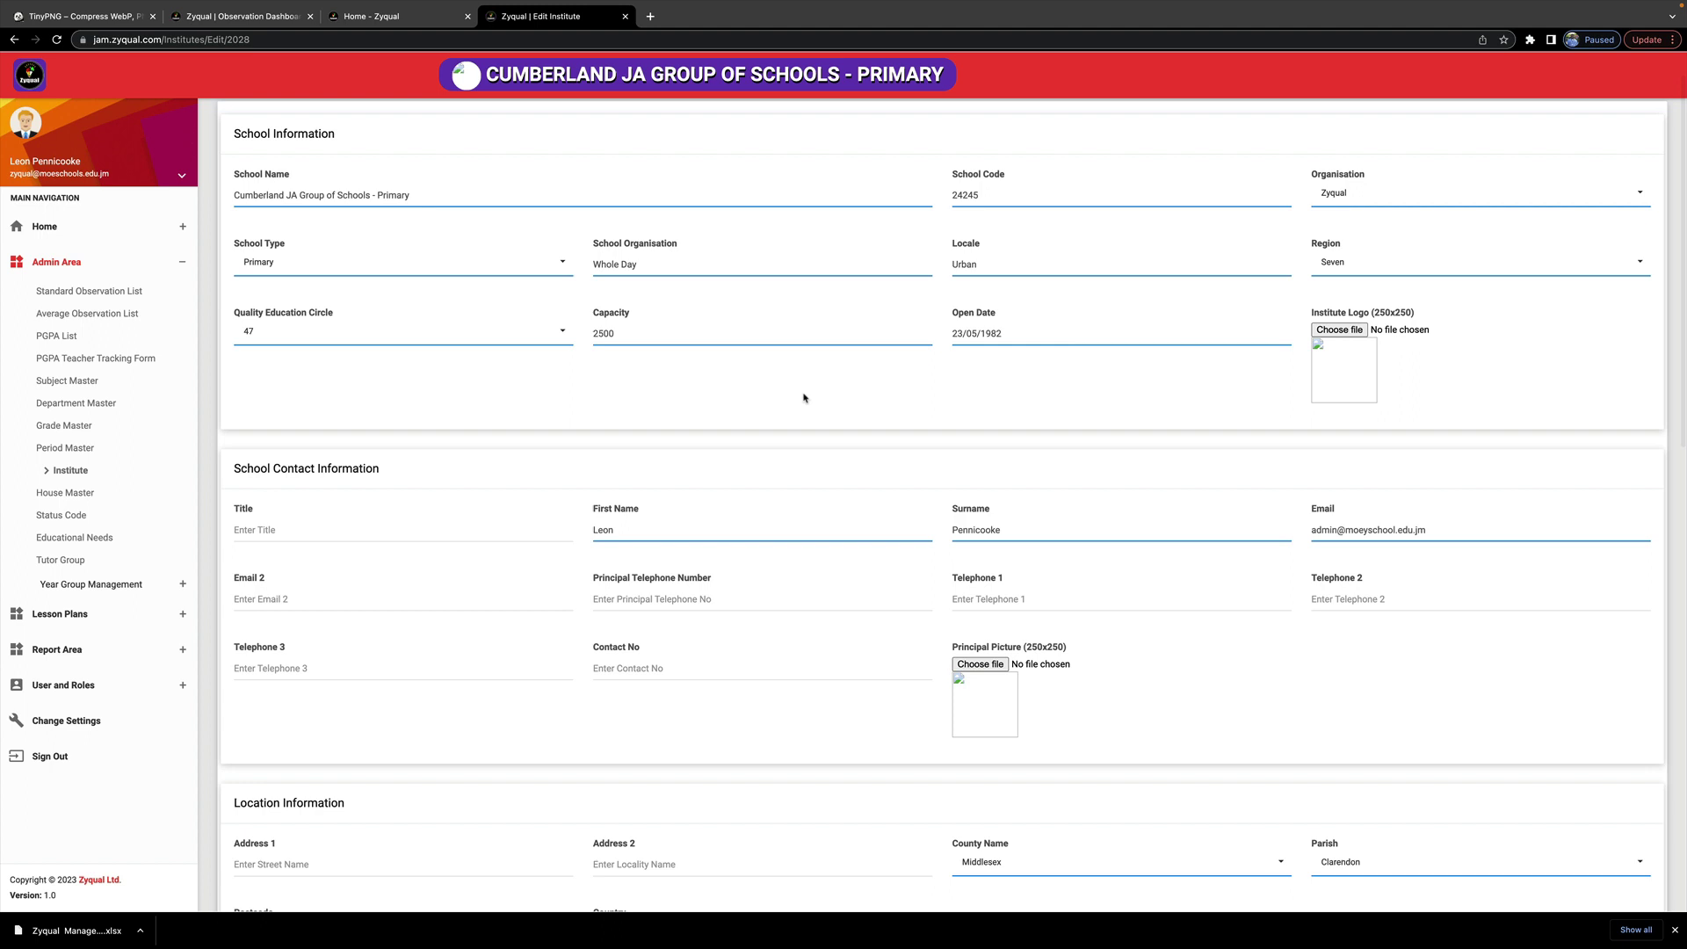
pyautogui.scroll(-2, 803, 395)
pyautogui.scroll(3, 1133, 318)
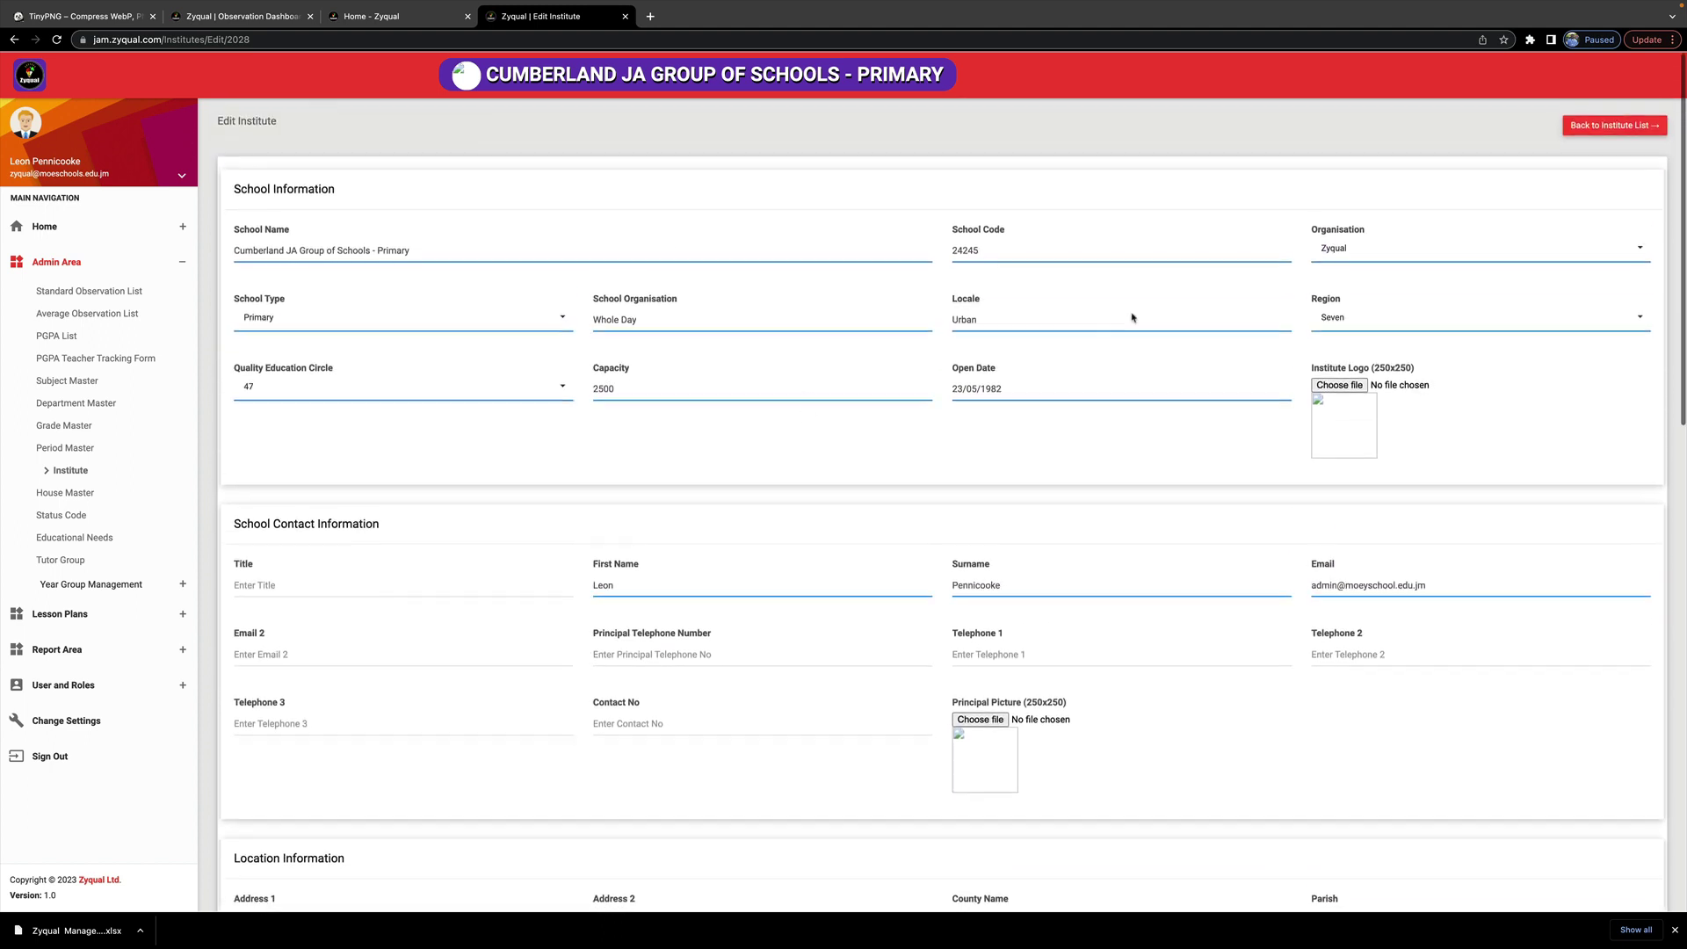
# Check the available organisations without changing the selection, and choose Primary as the school type.
pyautogui.click(1496, 249)
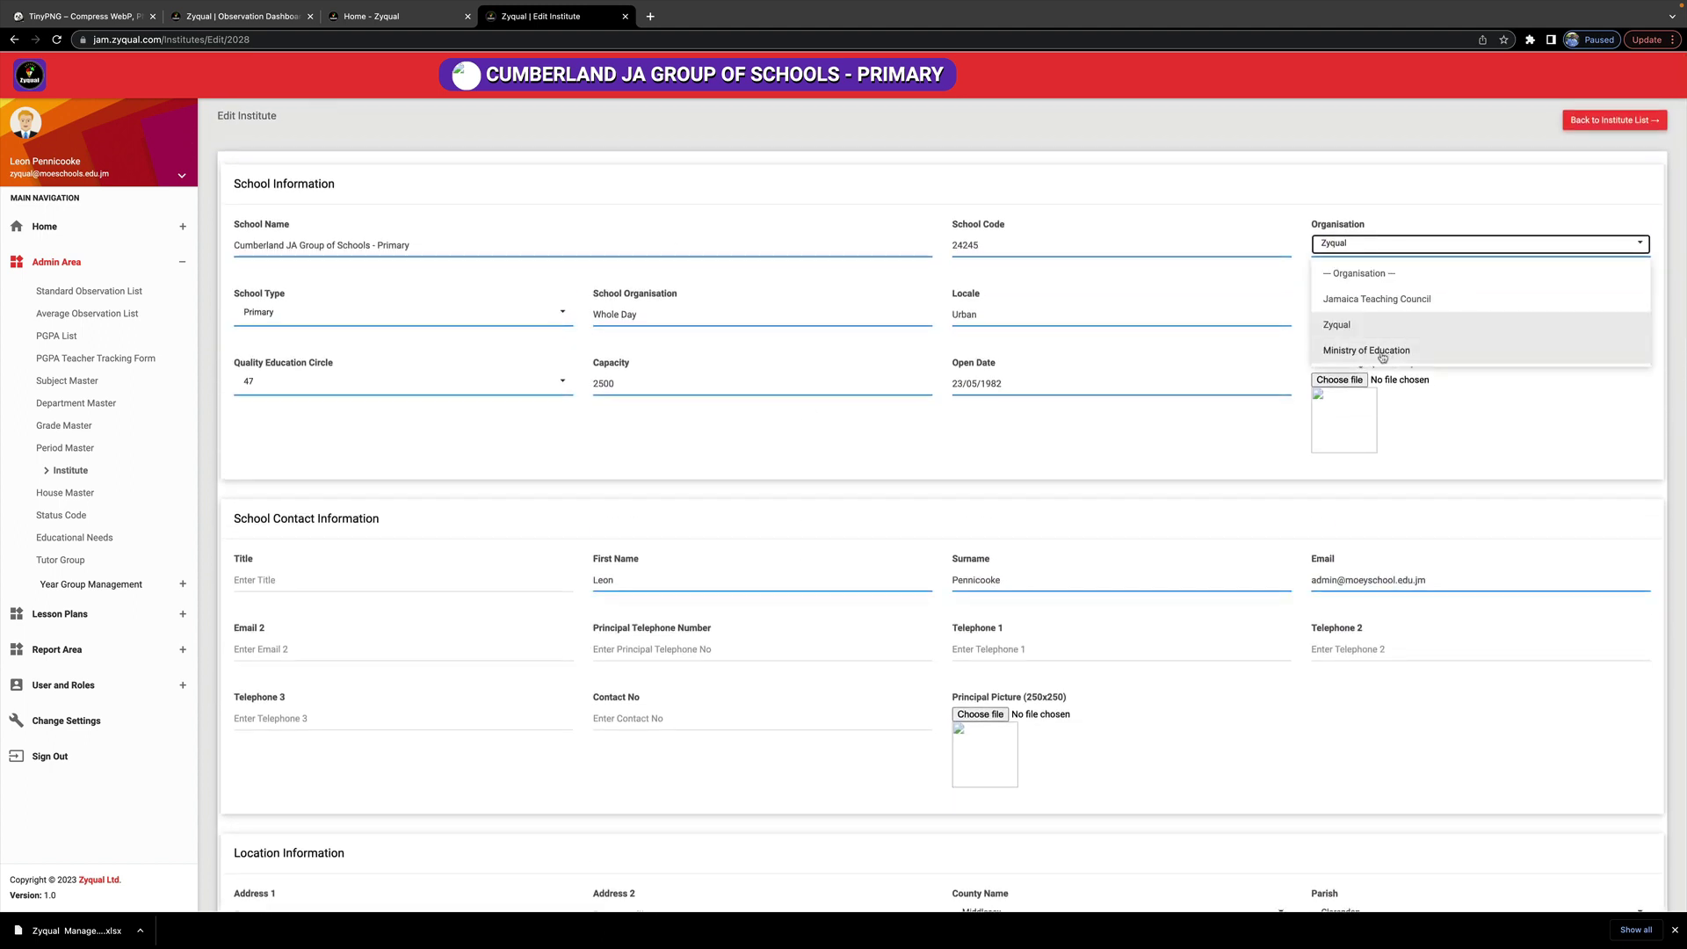
pyautogui.click(1243, 226)
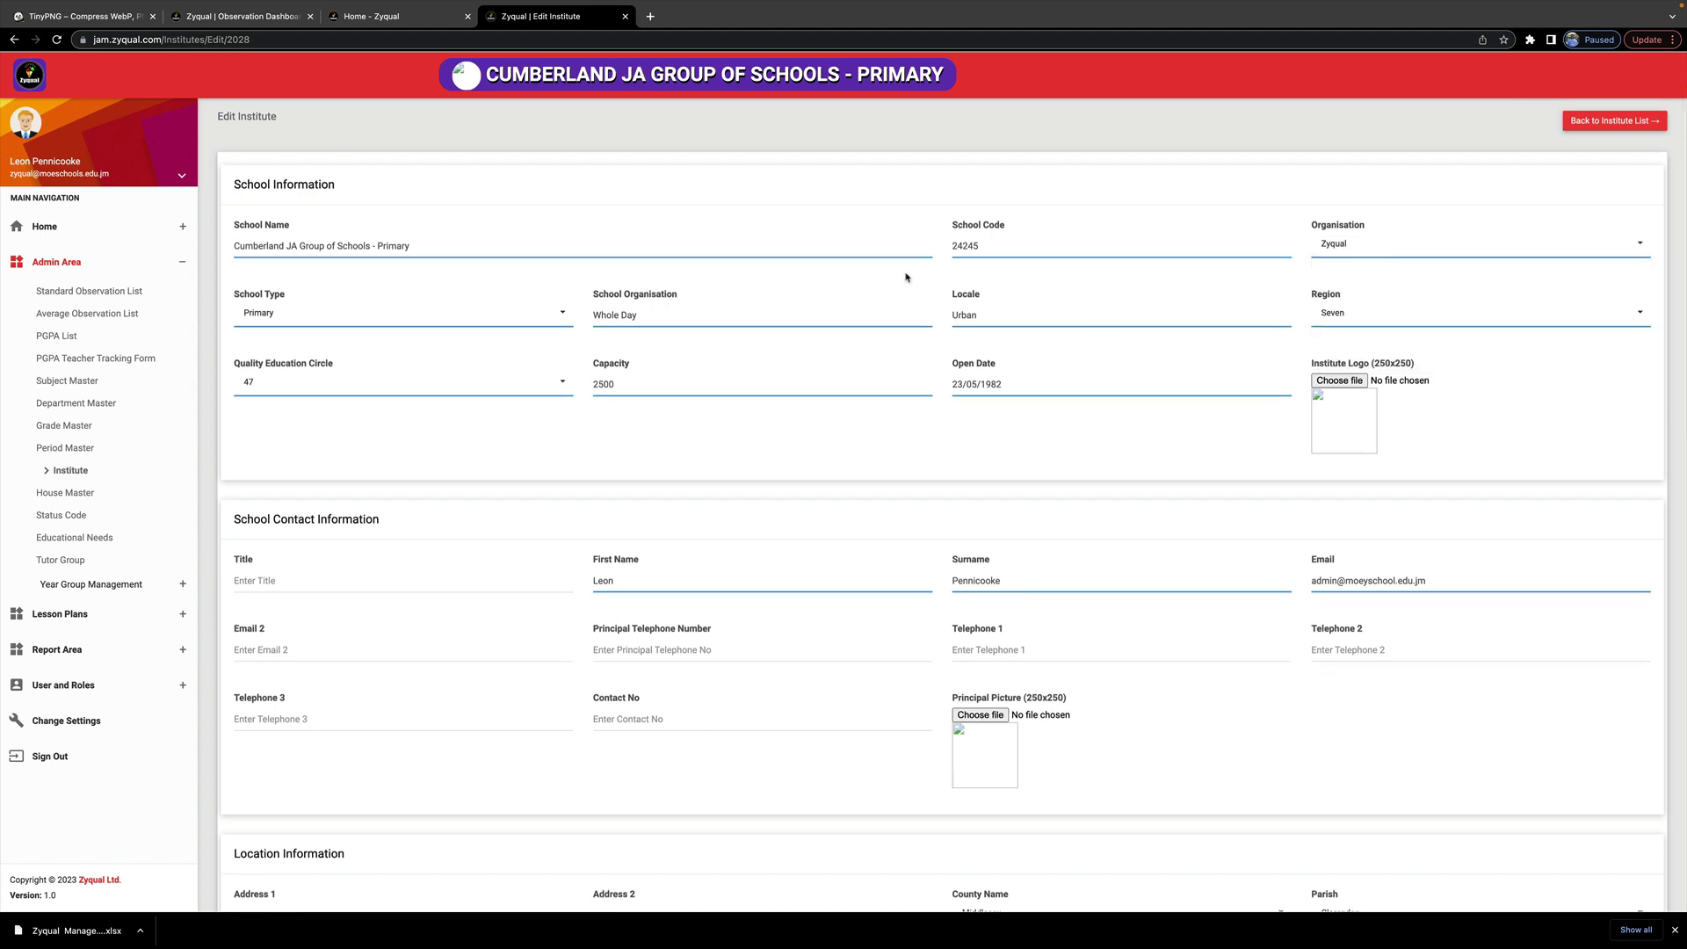
pyautogui.click(438, 320)
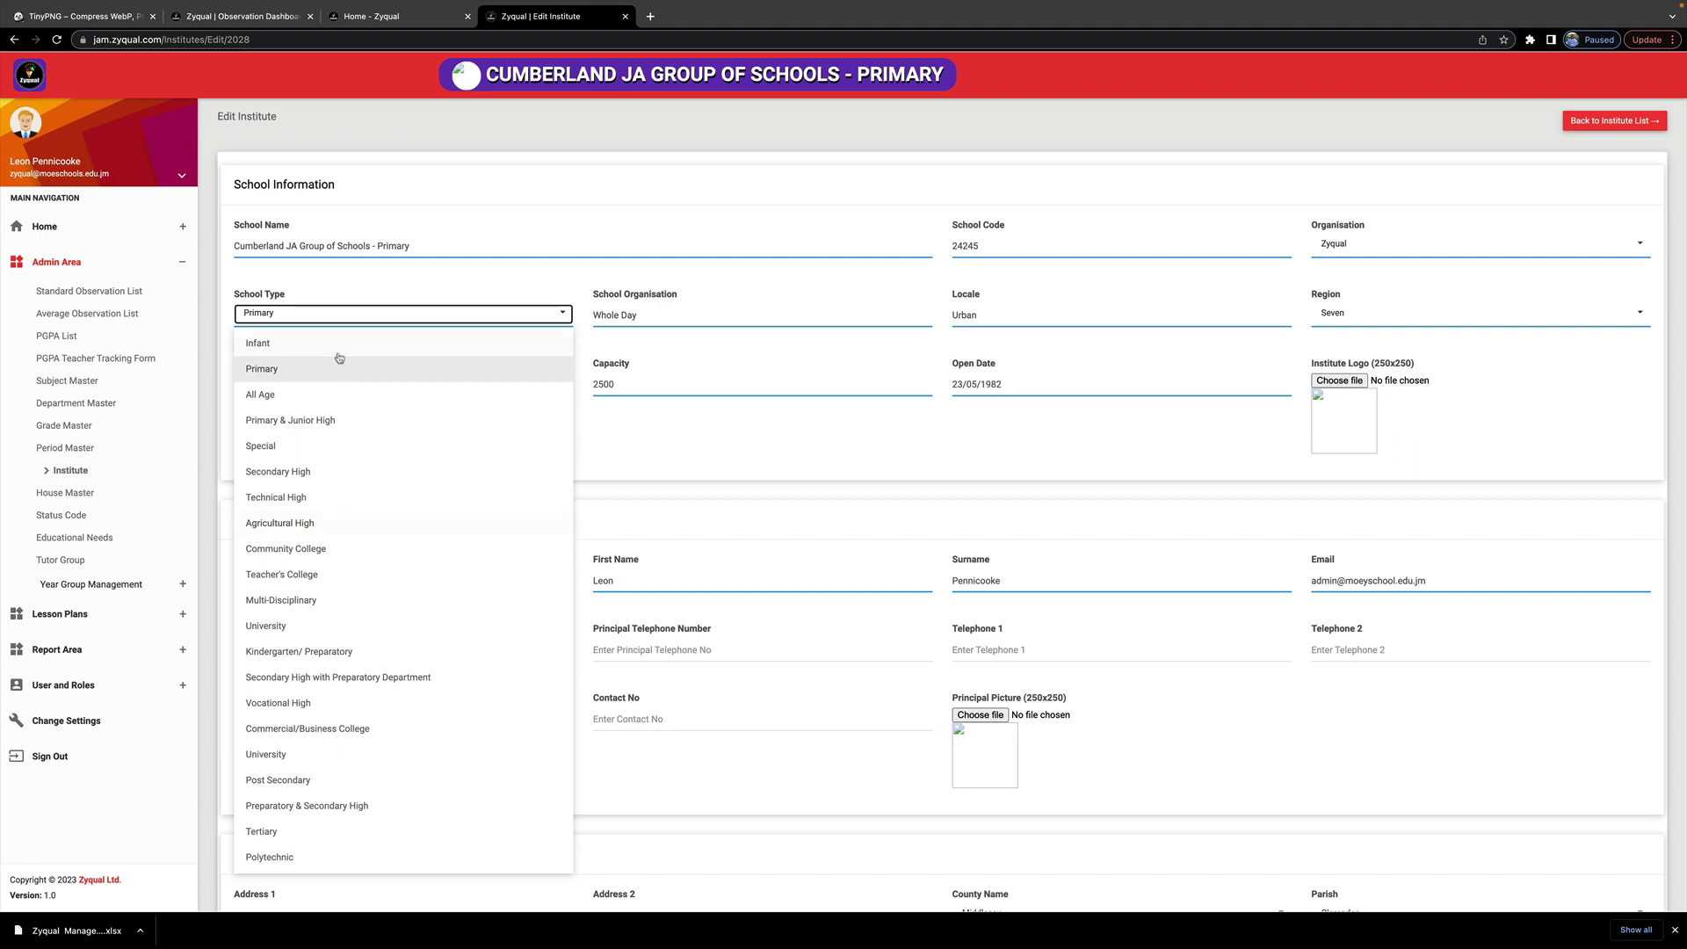
pyautogui.click(301, 373)
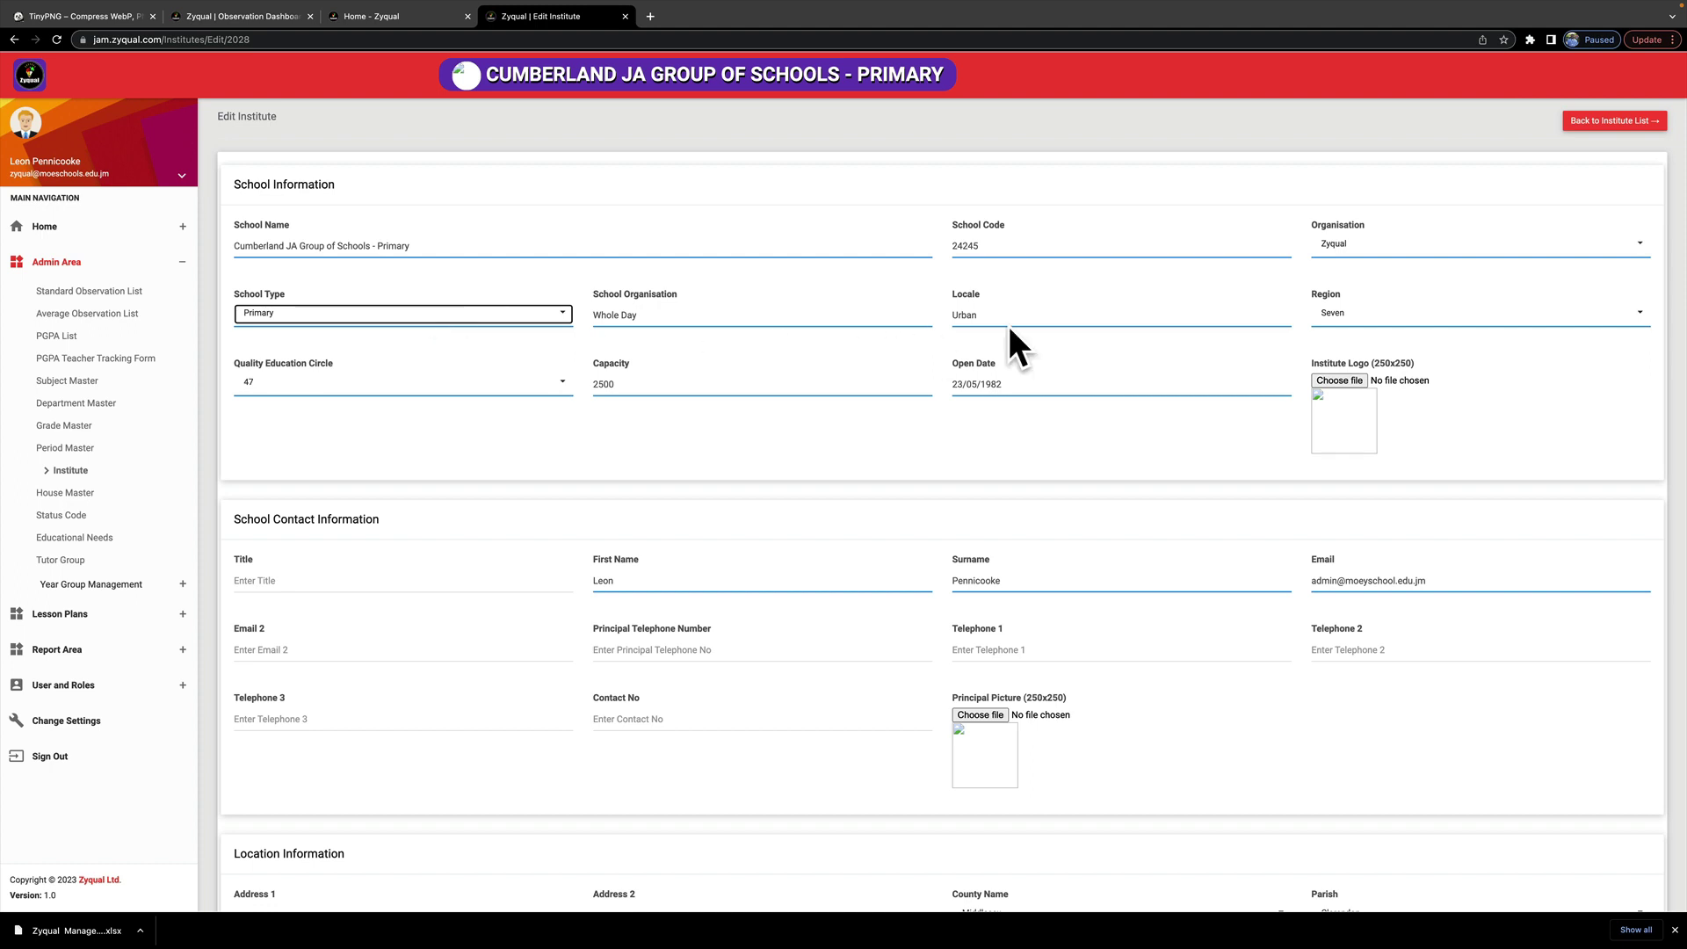
# Set the school's region to One and view the Quality Education Circle options for that region.
pyautogui.click(1351, 317)
pyautogui.click(1352, 317)
pyautogui.click(1352, 317)
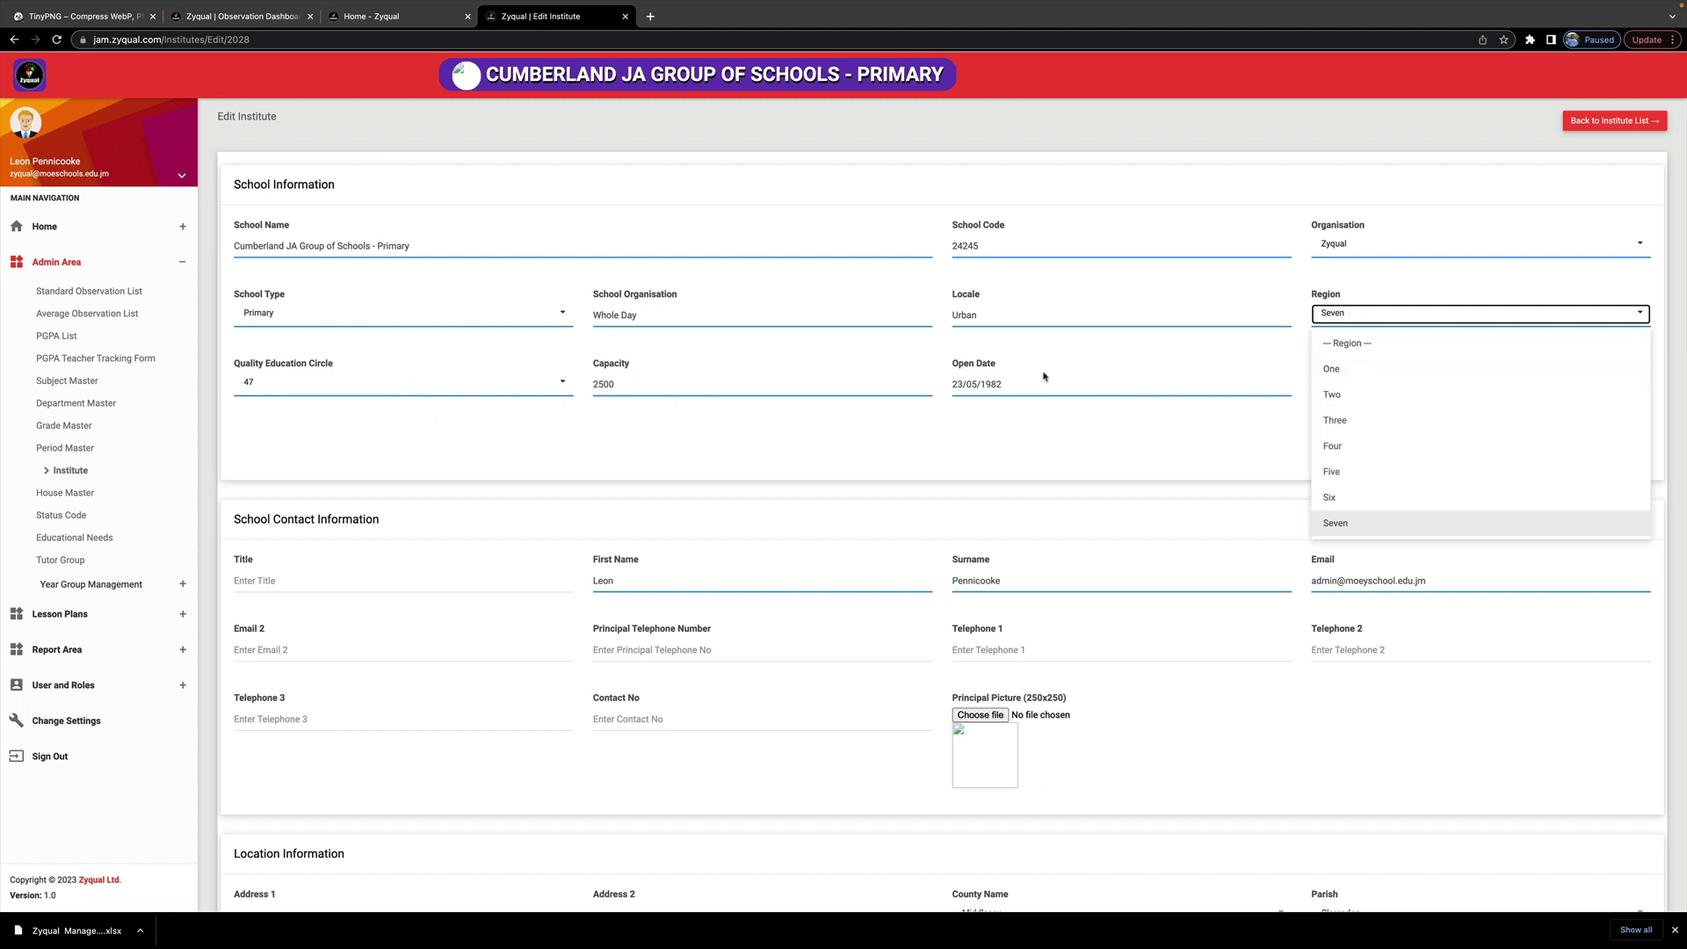
pyautogui.click(1339, 370)
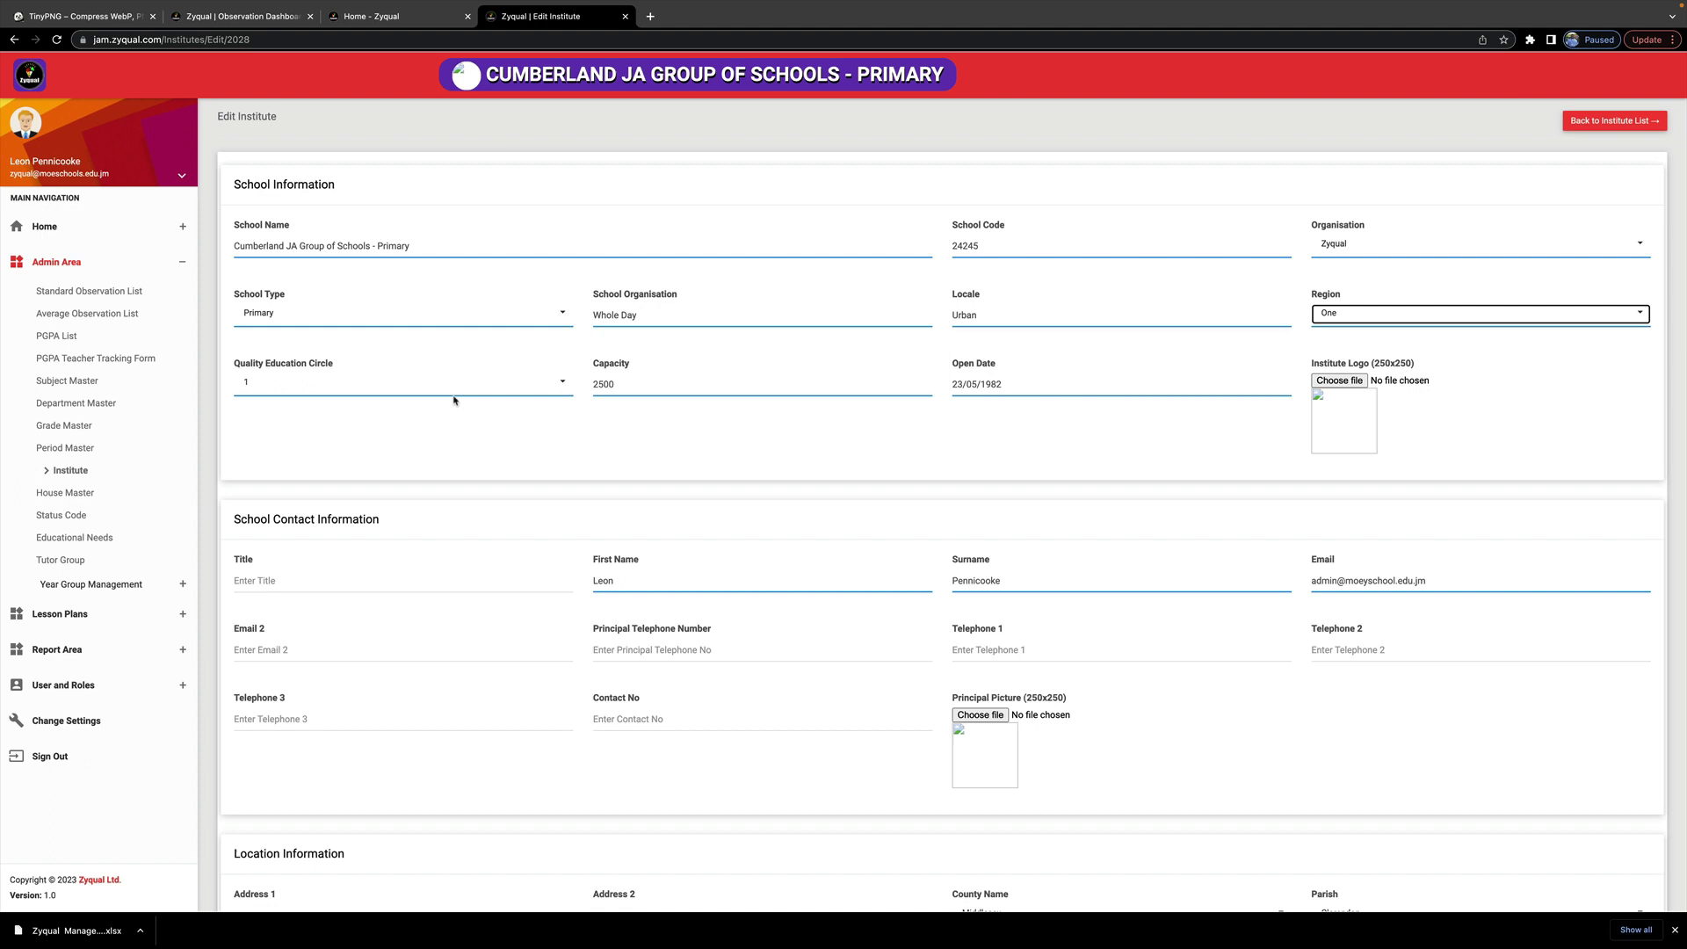
pyautogui.click(524, 383)
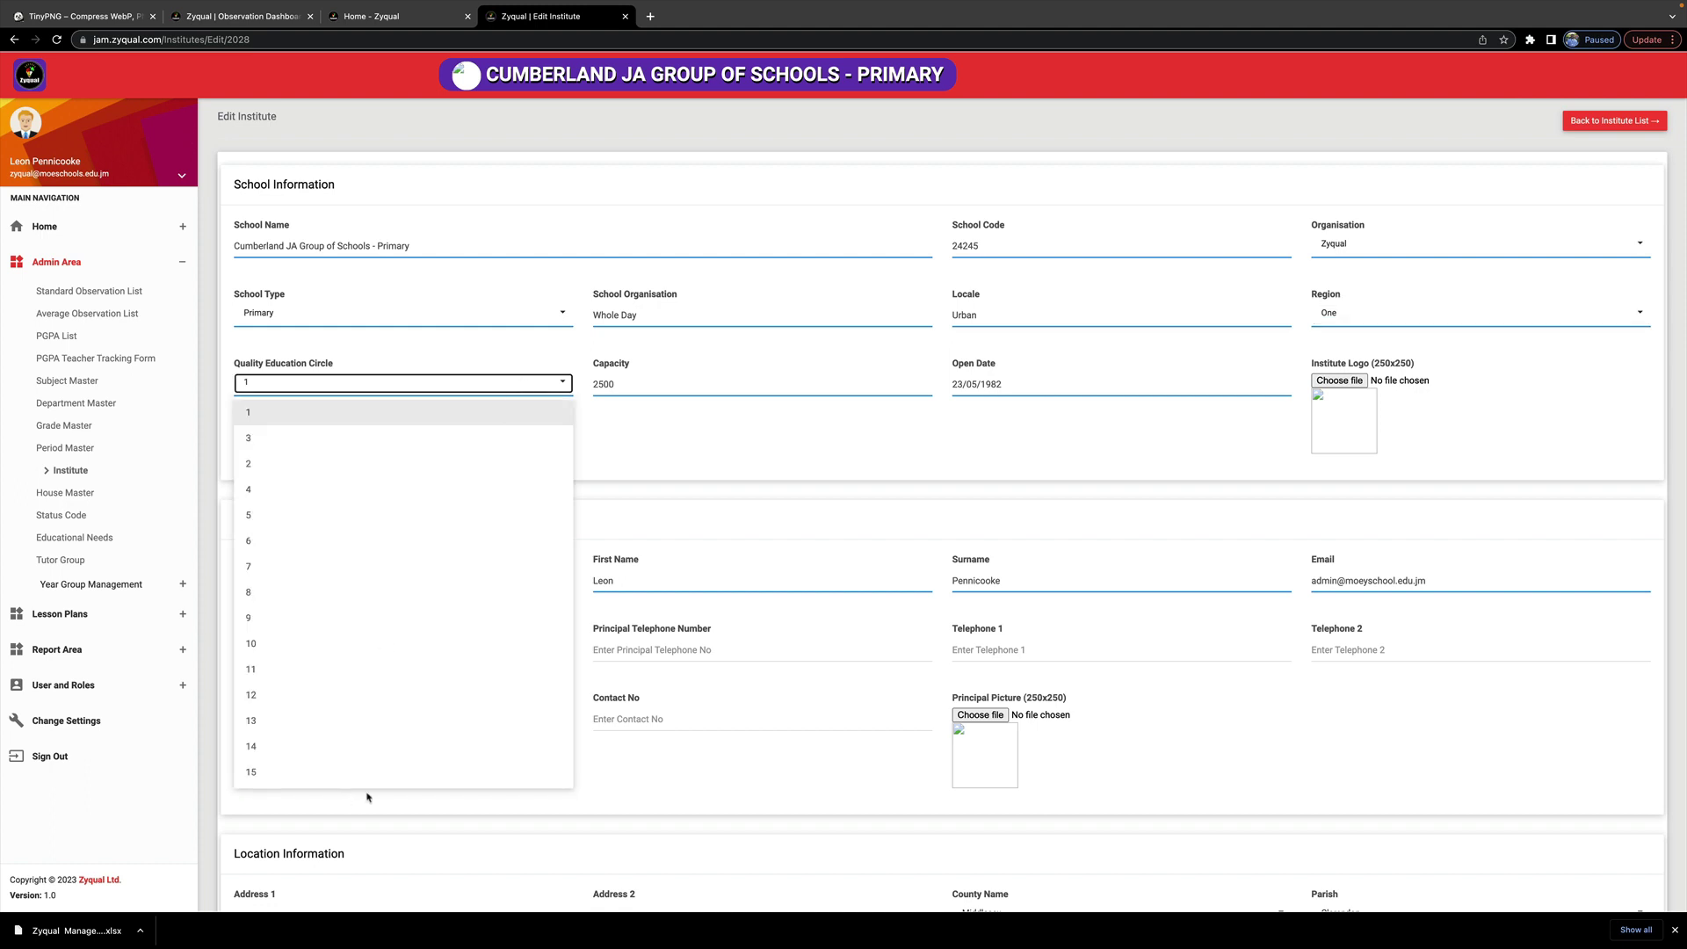
# Set the school's region to Seven and its Quality Education Circle to 47.
pyautogui.click(1342, 309)
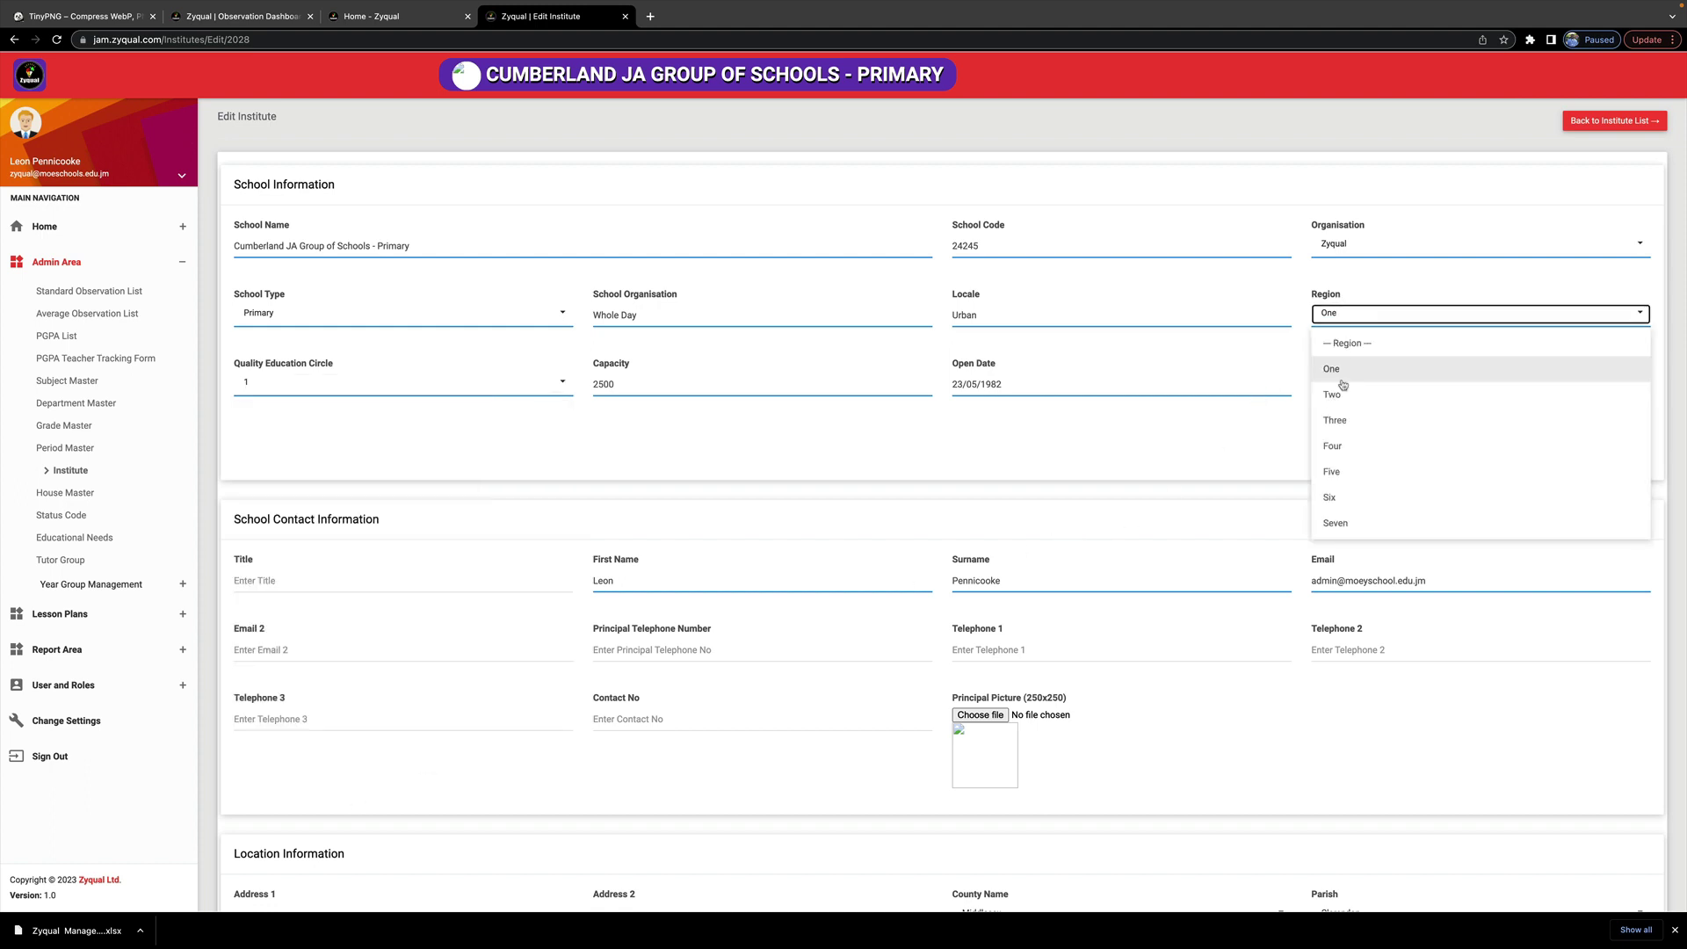
pyautogui.click(1342, 524)
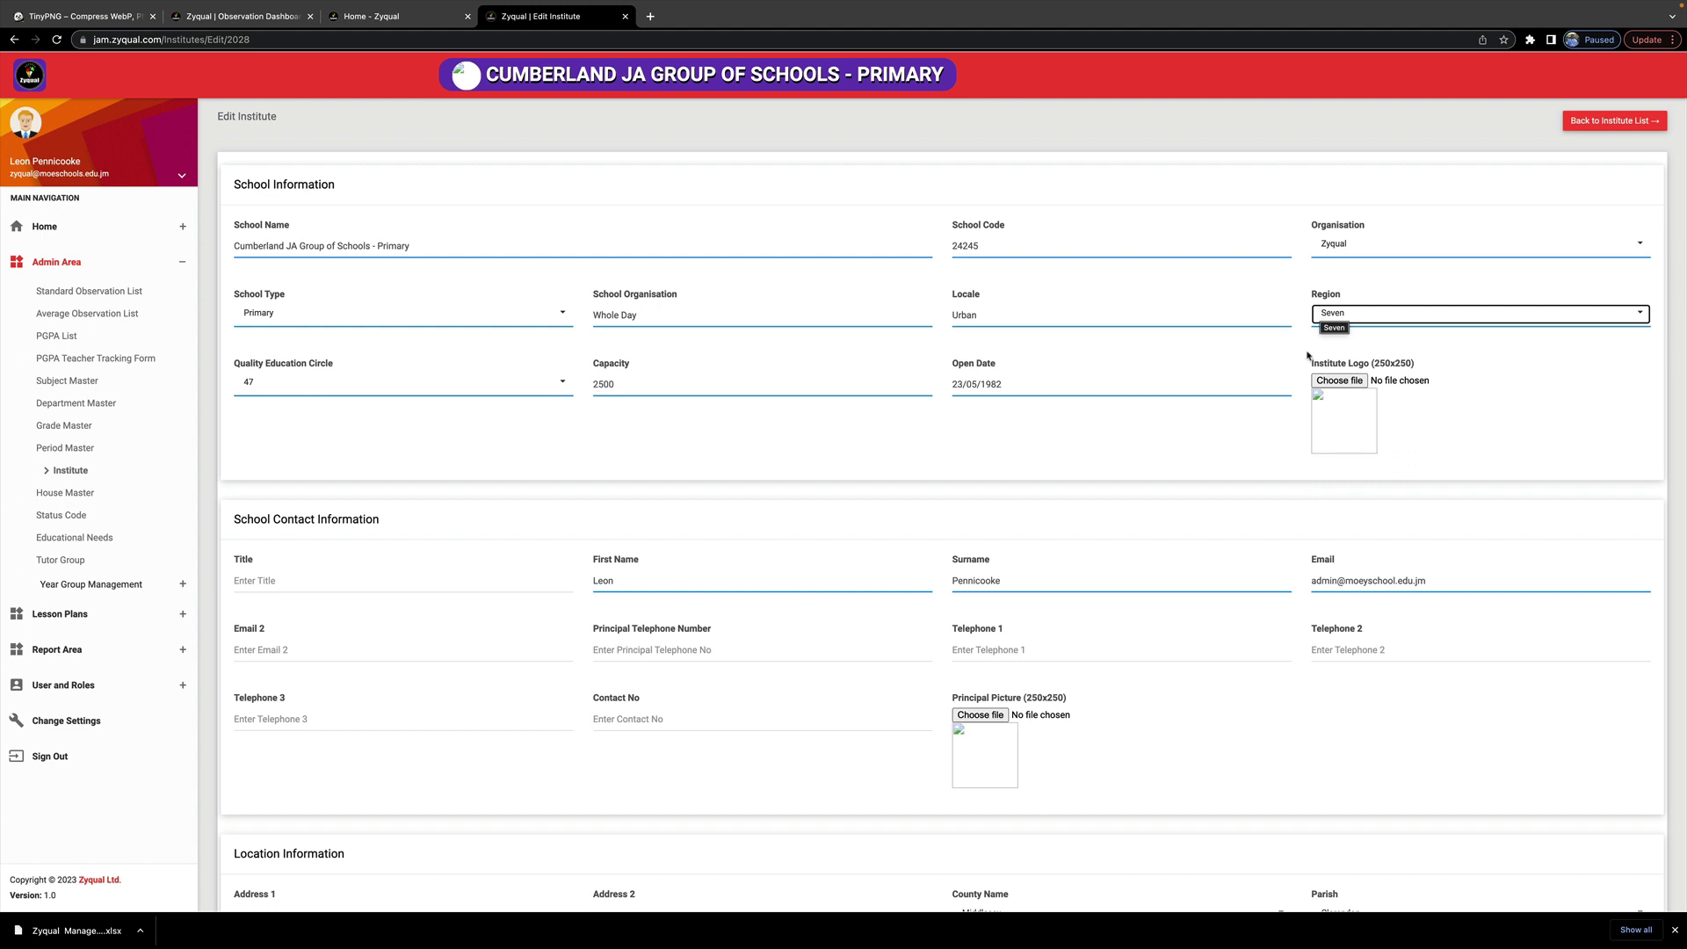
pyautogui.click(541, 384)
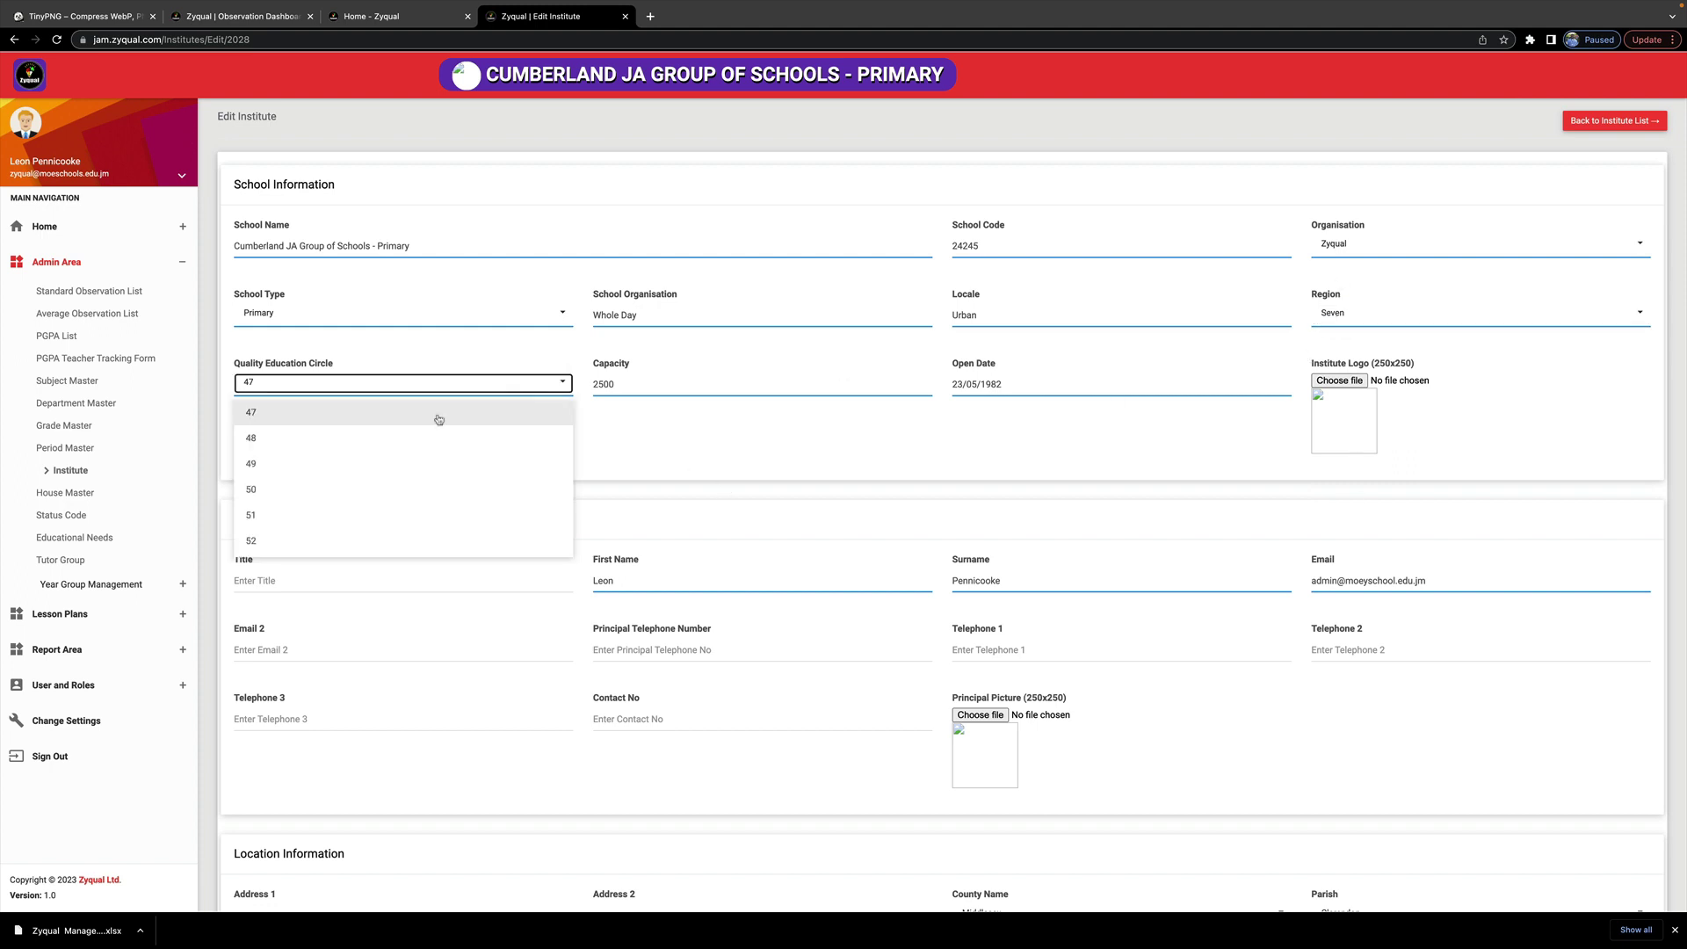
pyautogui.click(311, 413)
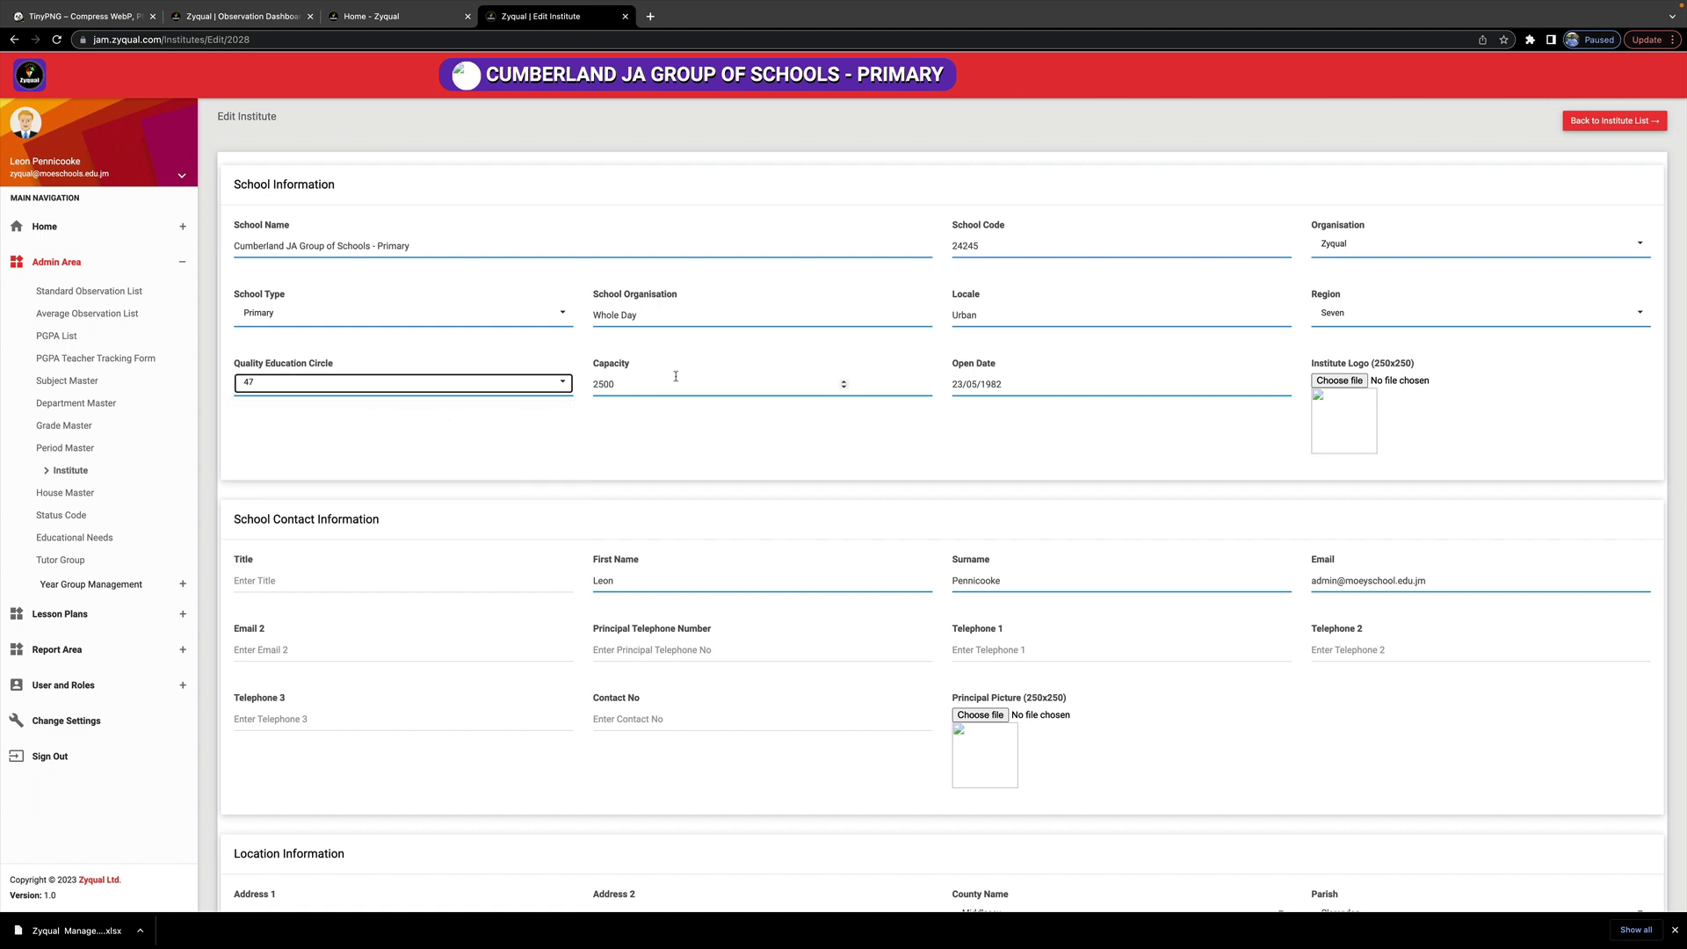
# Re-enter the school's open date as 23/05/1982.
pyautogui.click(631, 379)
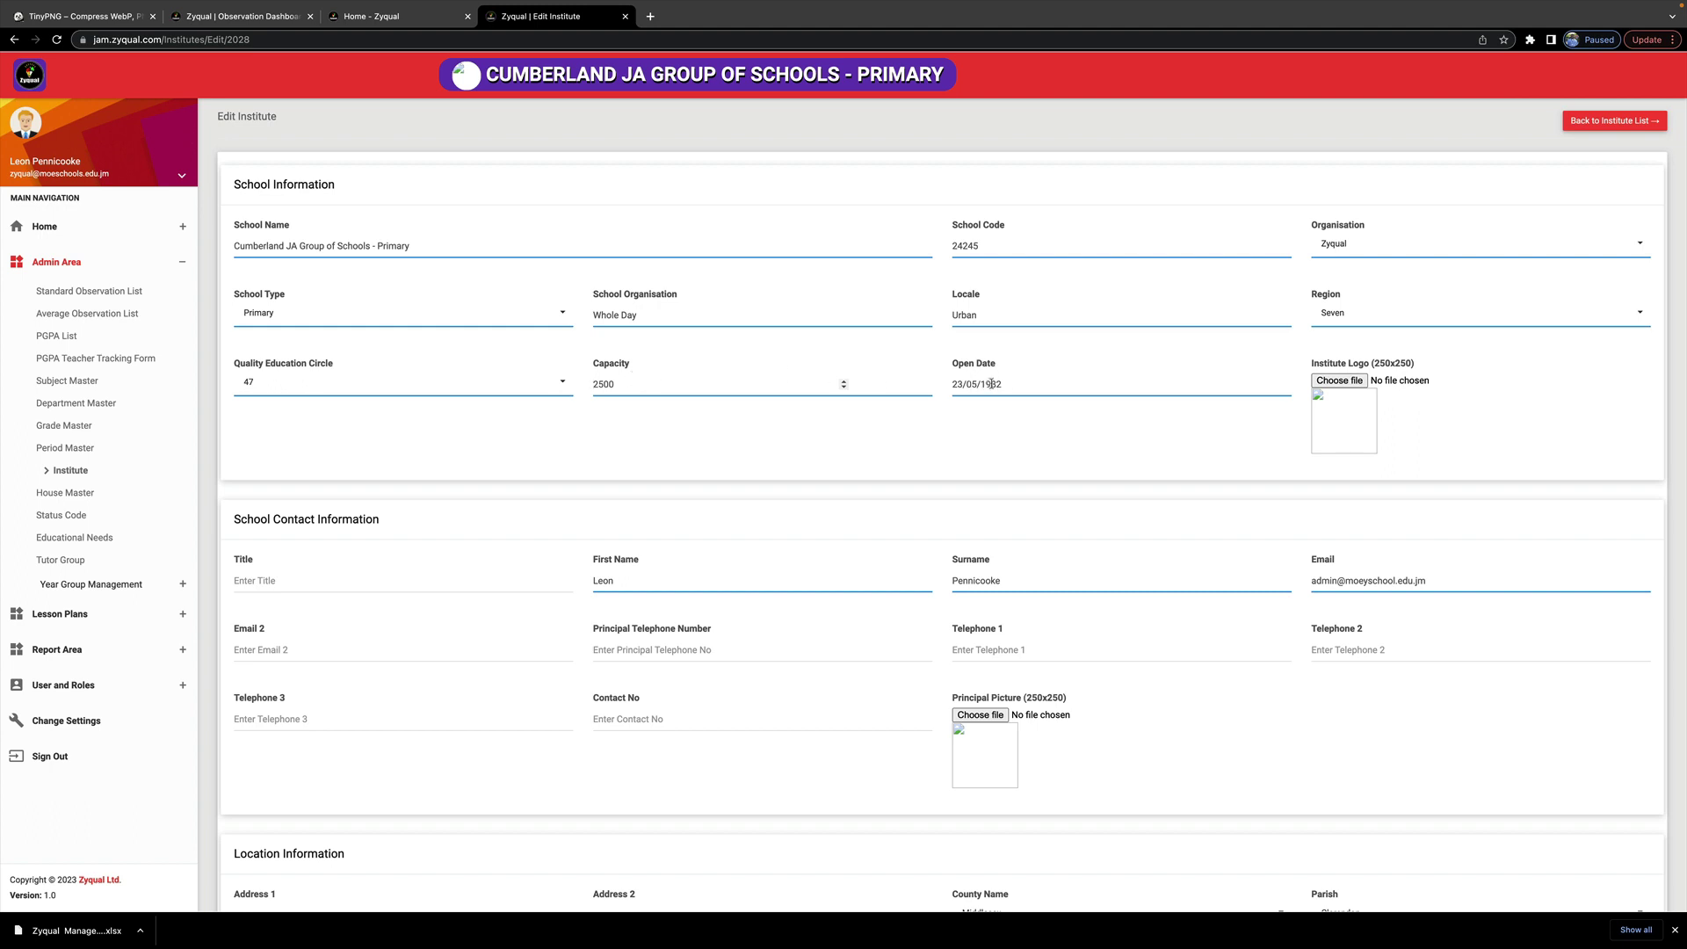
pyautogui.click(1034, 382)
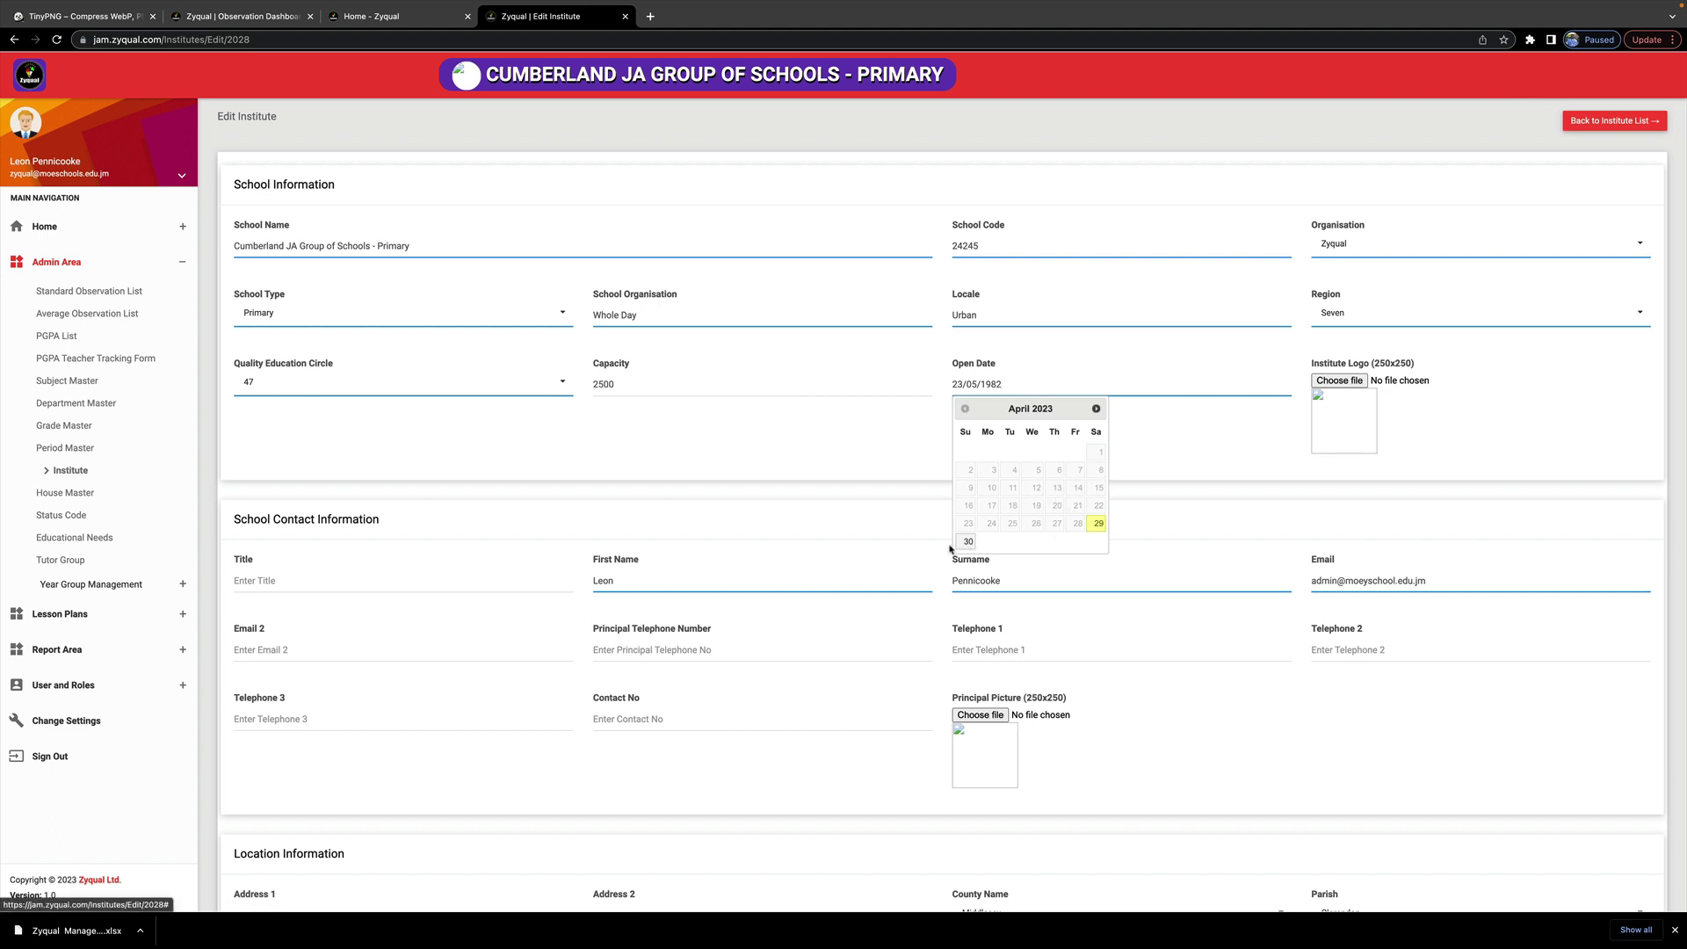
pyautogui.moveTo(1011, 380); pyautogui.dragTo(945, 385)
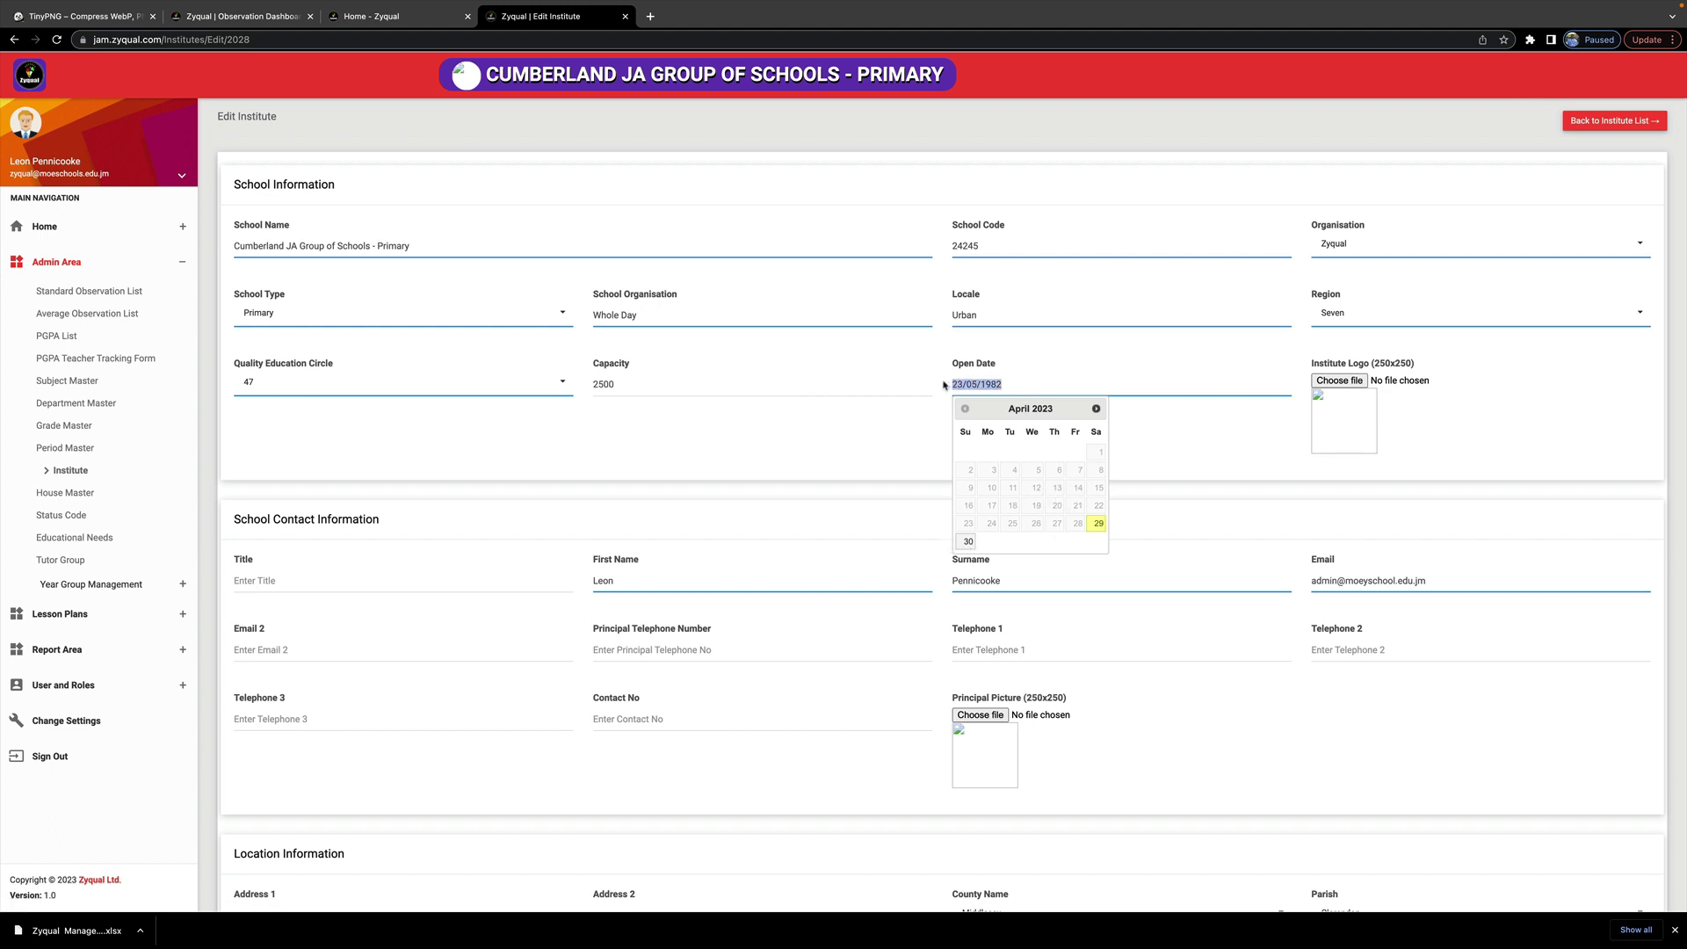
pyautogui.write('23')
pyautogui.click(1158, 433)
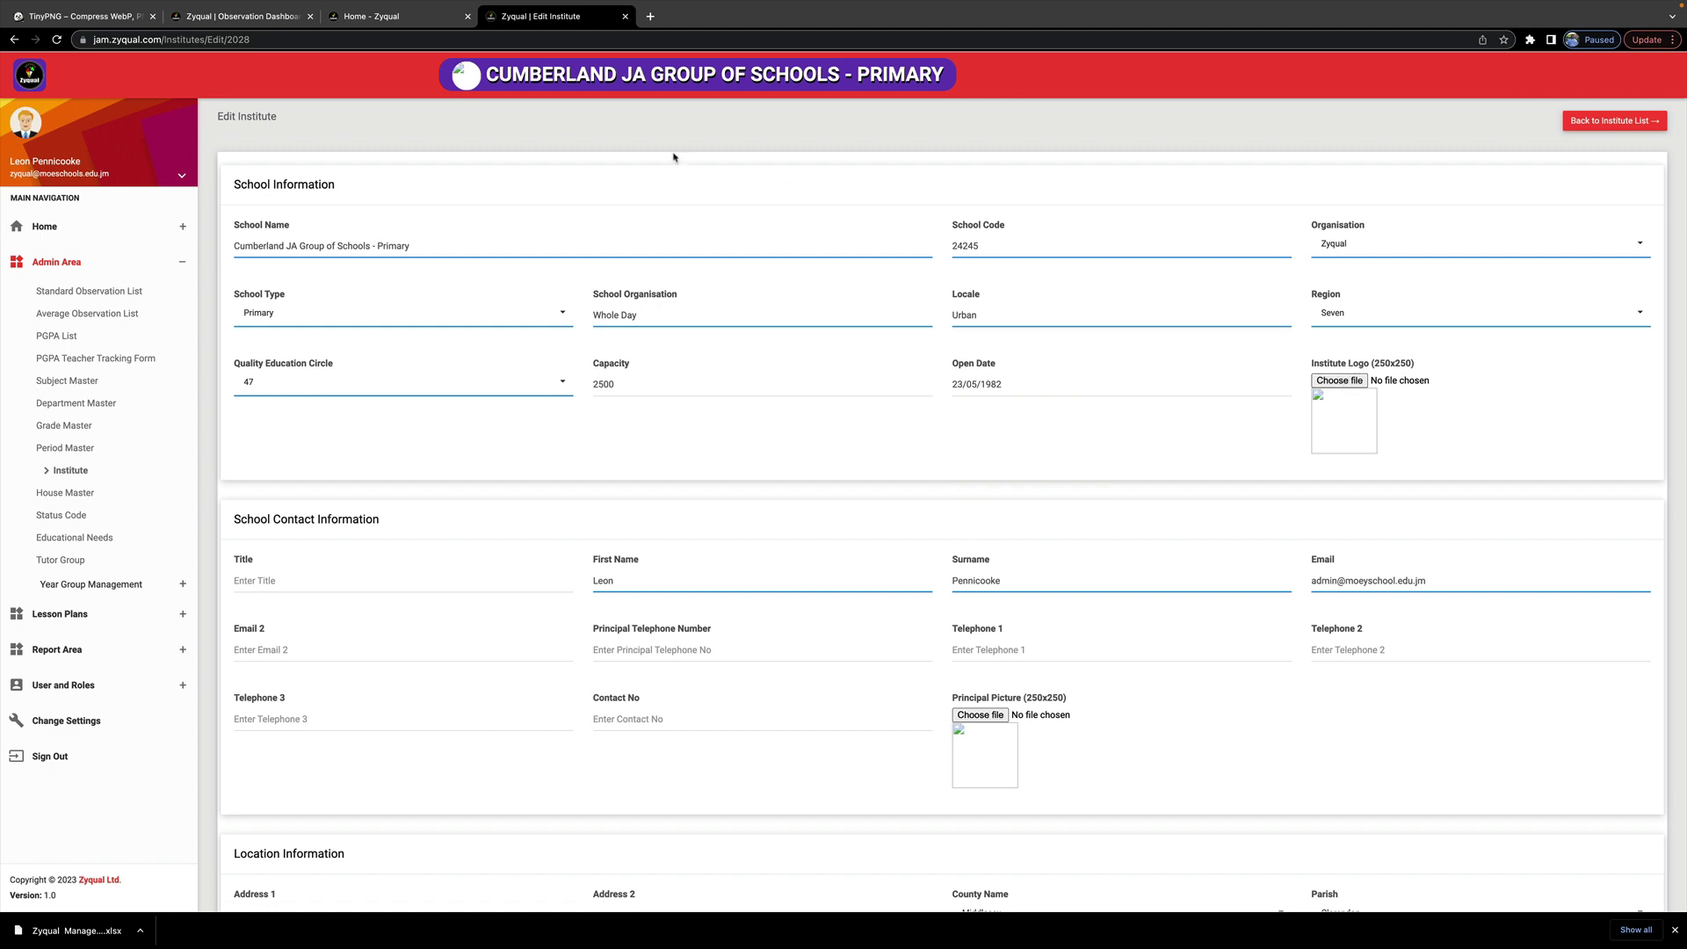
# Switch to TinyPNG and compress the Cumberlan Primary logo image from the Desktop.
pyautogui.click(104, 18)
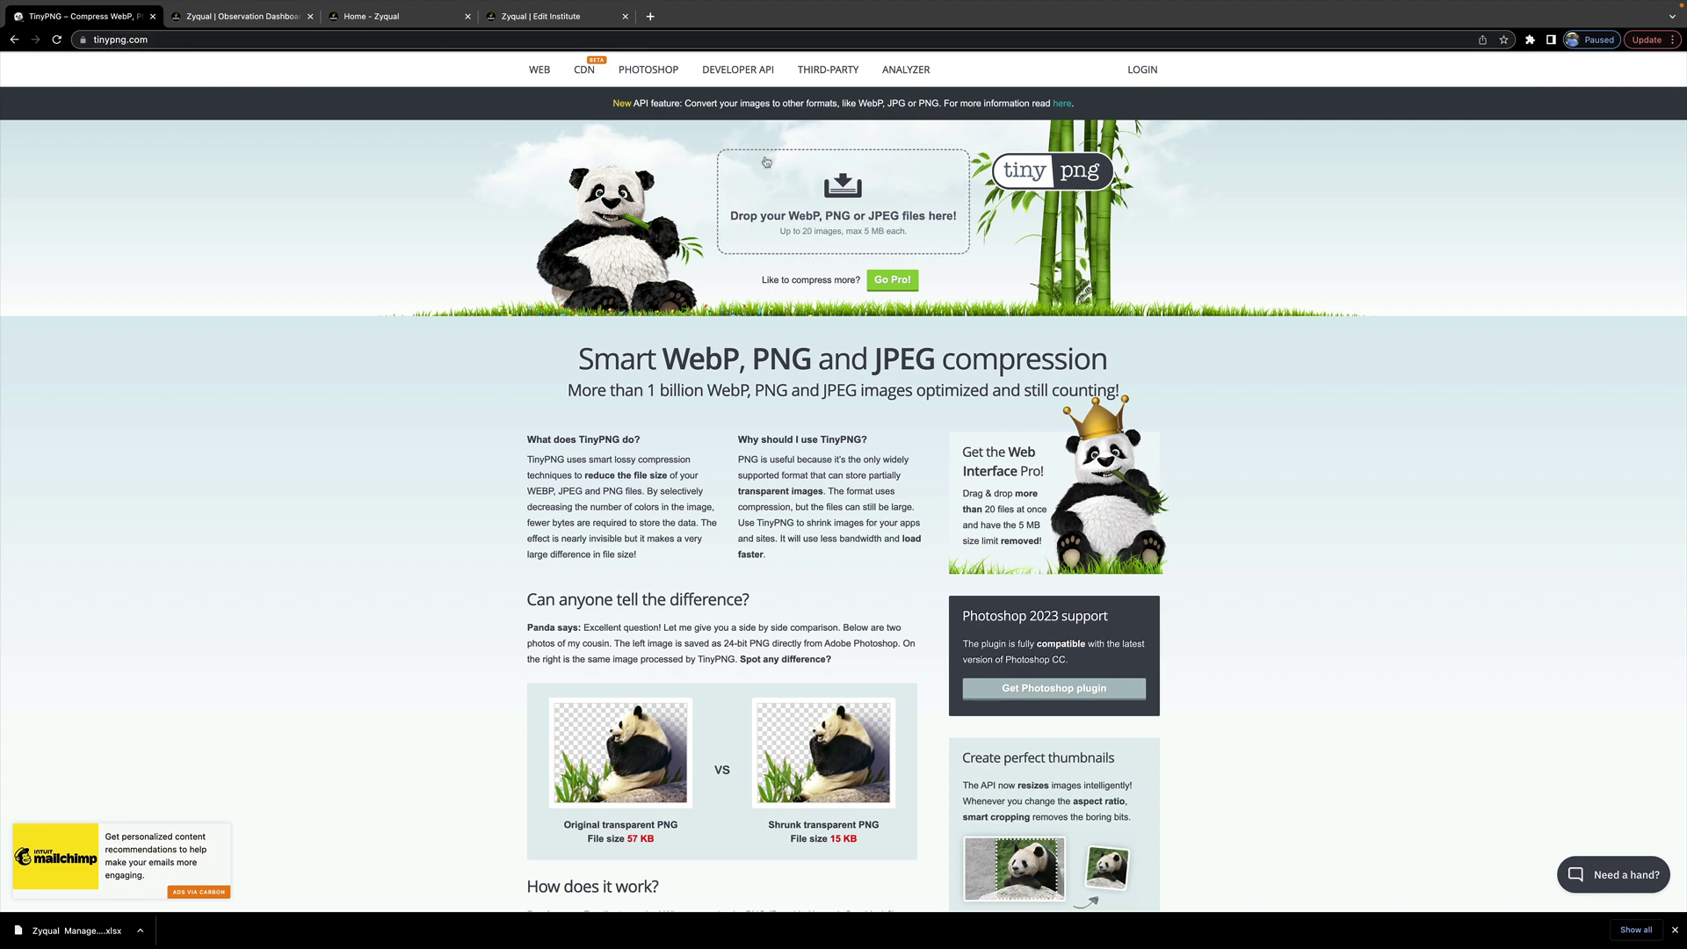
pyautogui.scroll(-1, 853, 187)
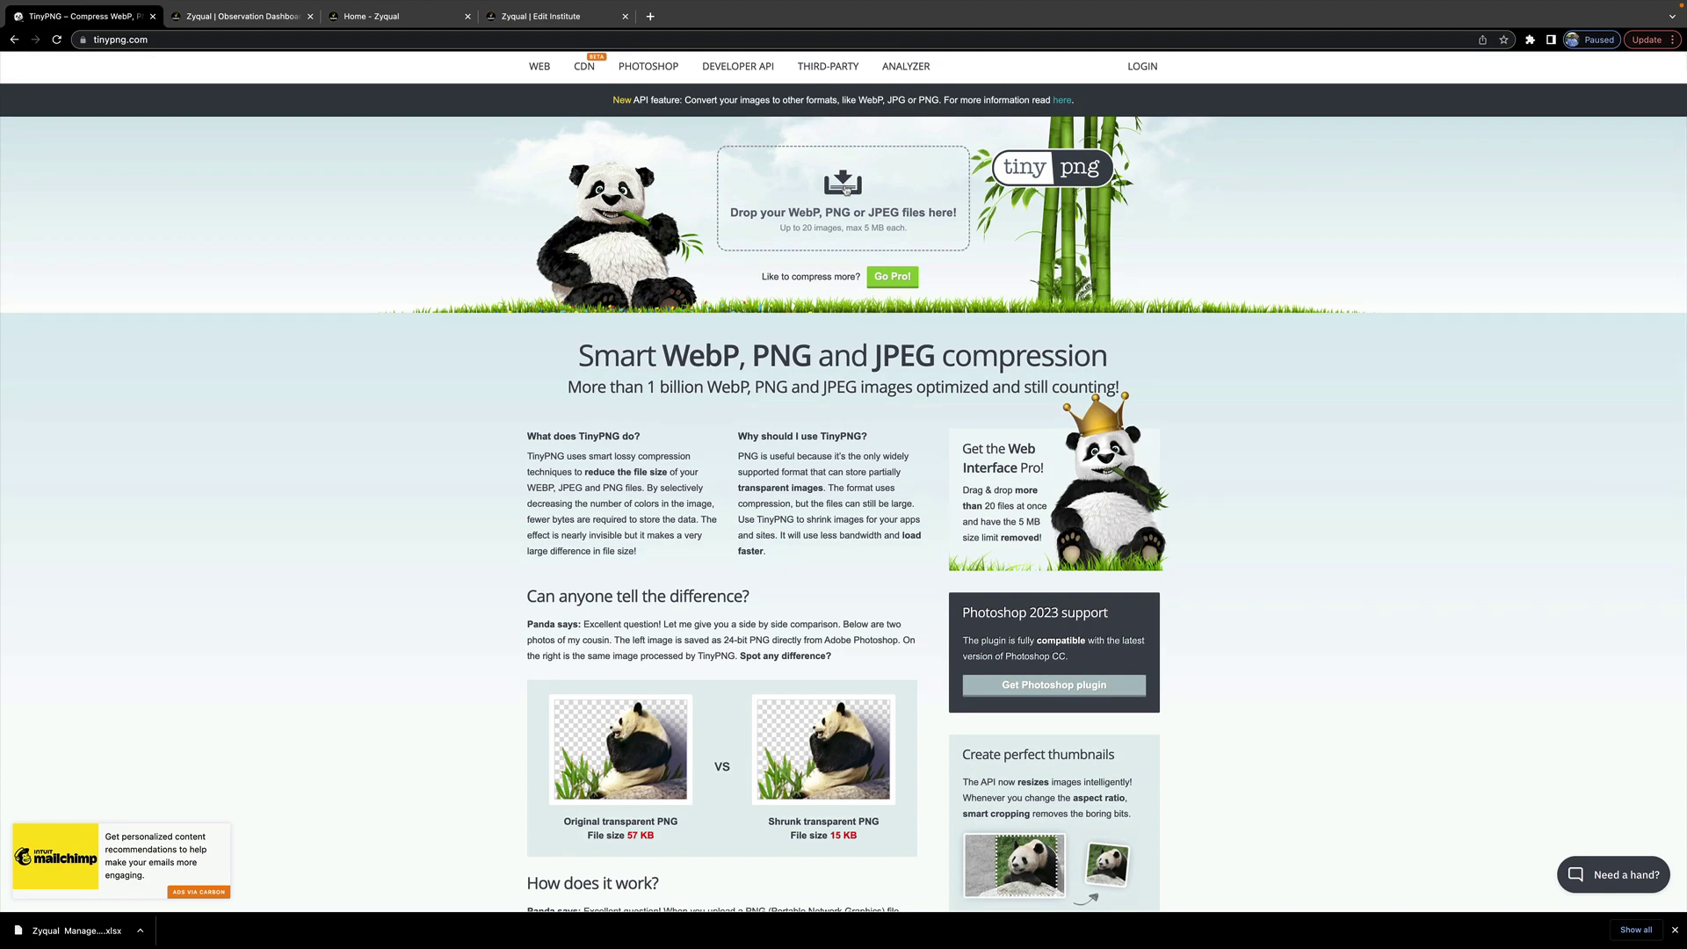
pyautogui.click(845, 187)
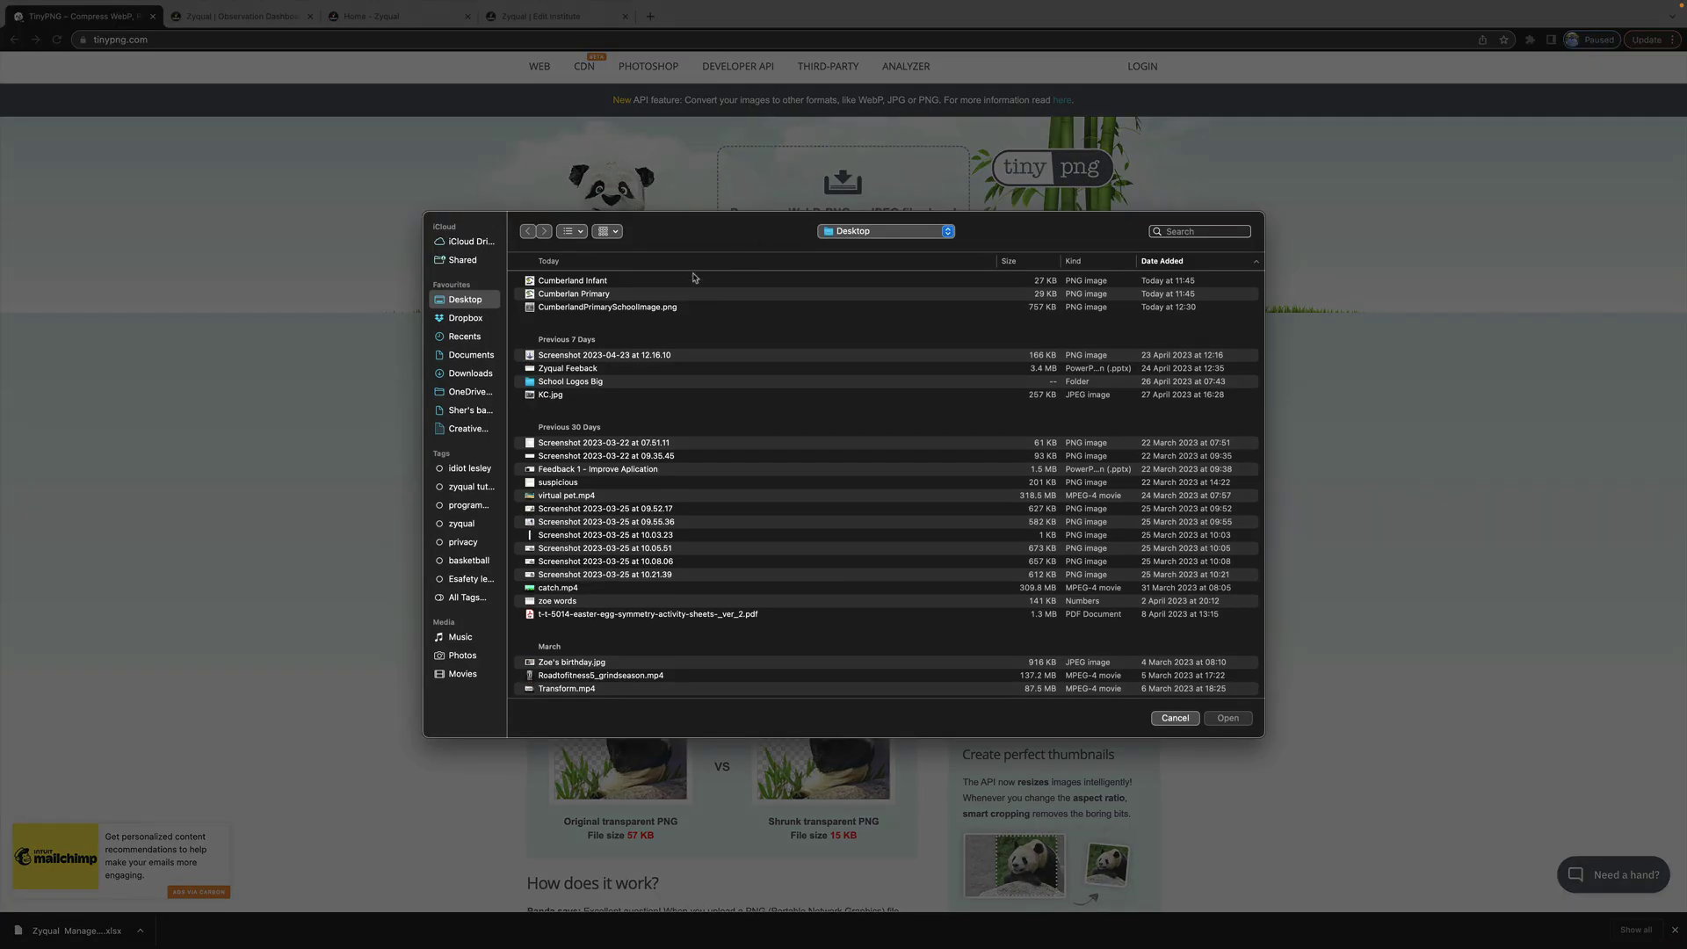
pyautogui.click(587, 295)
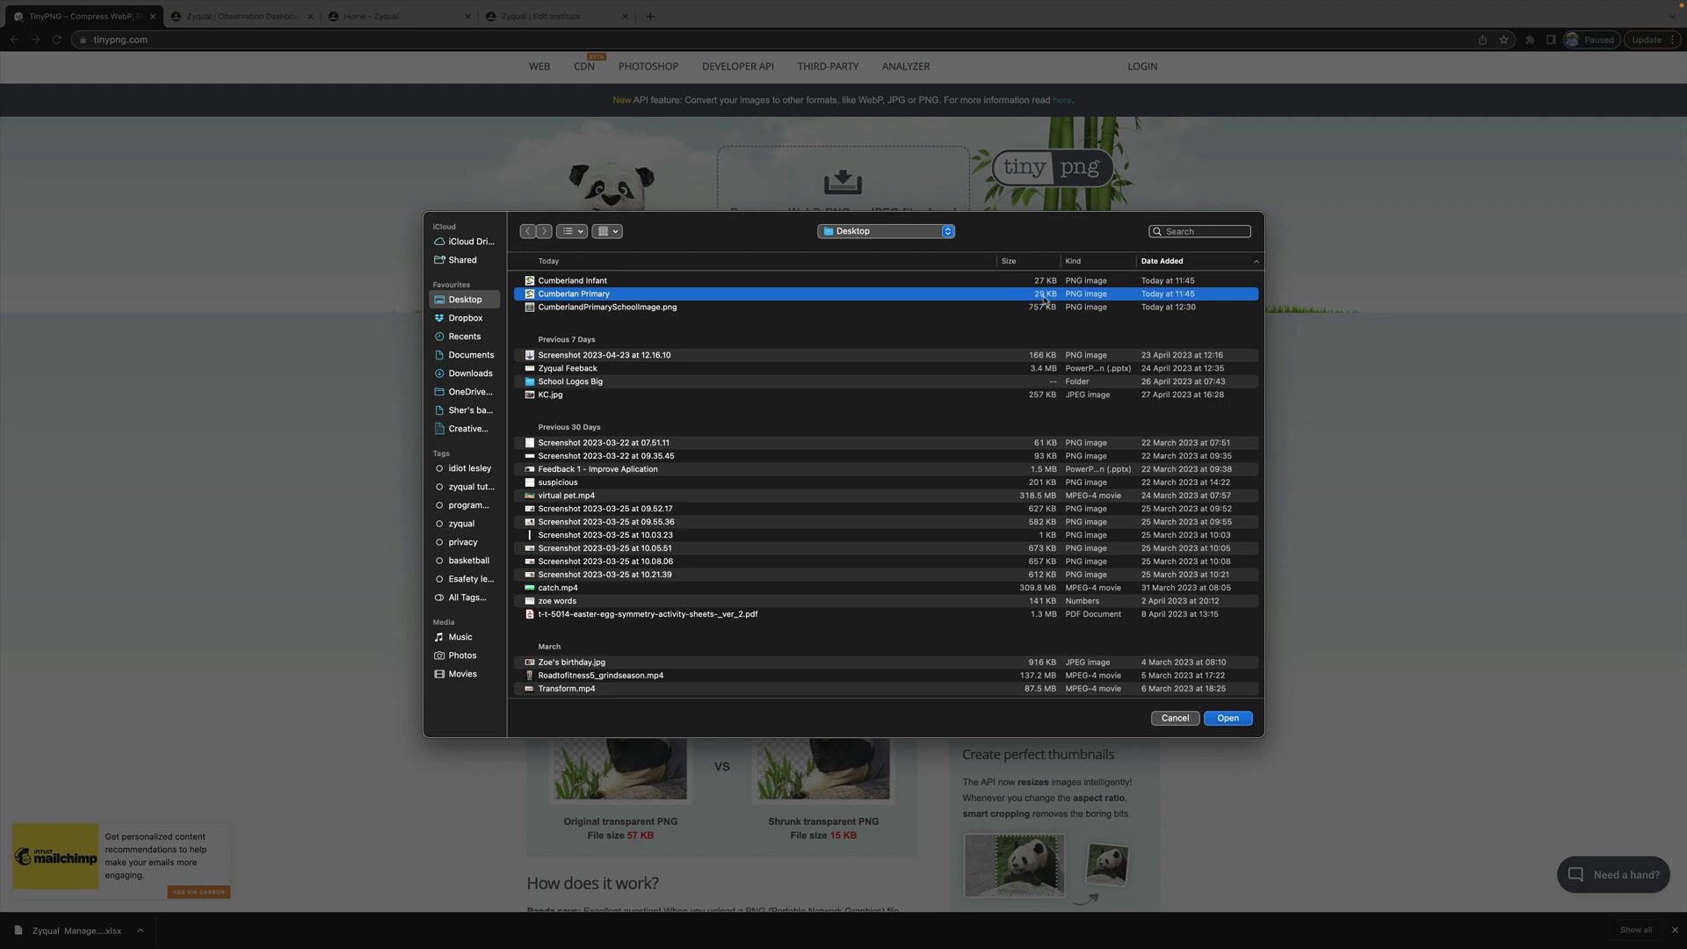
pyautogui.click(1229, 719)
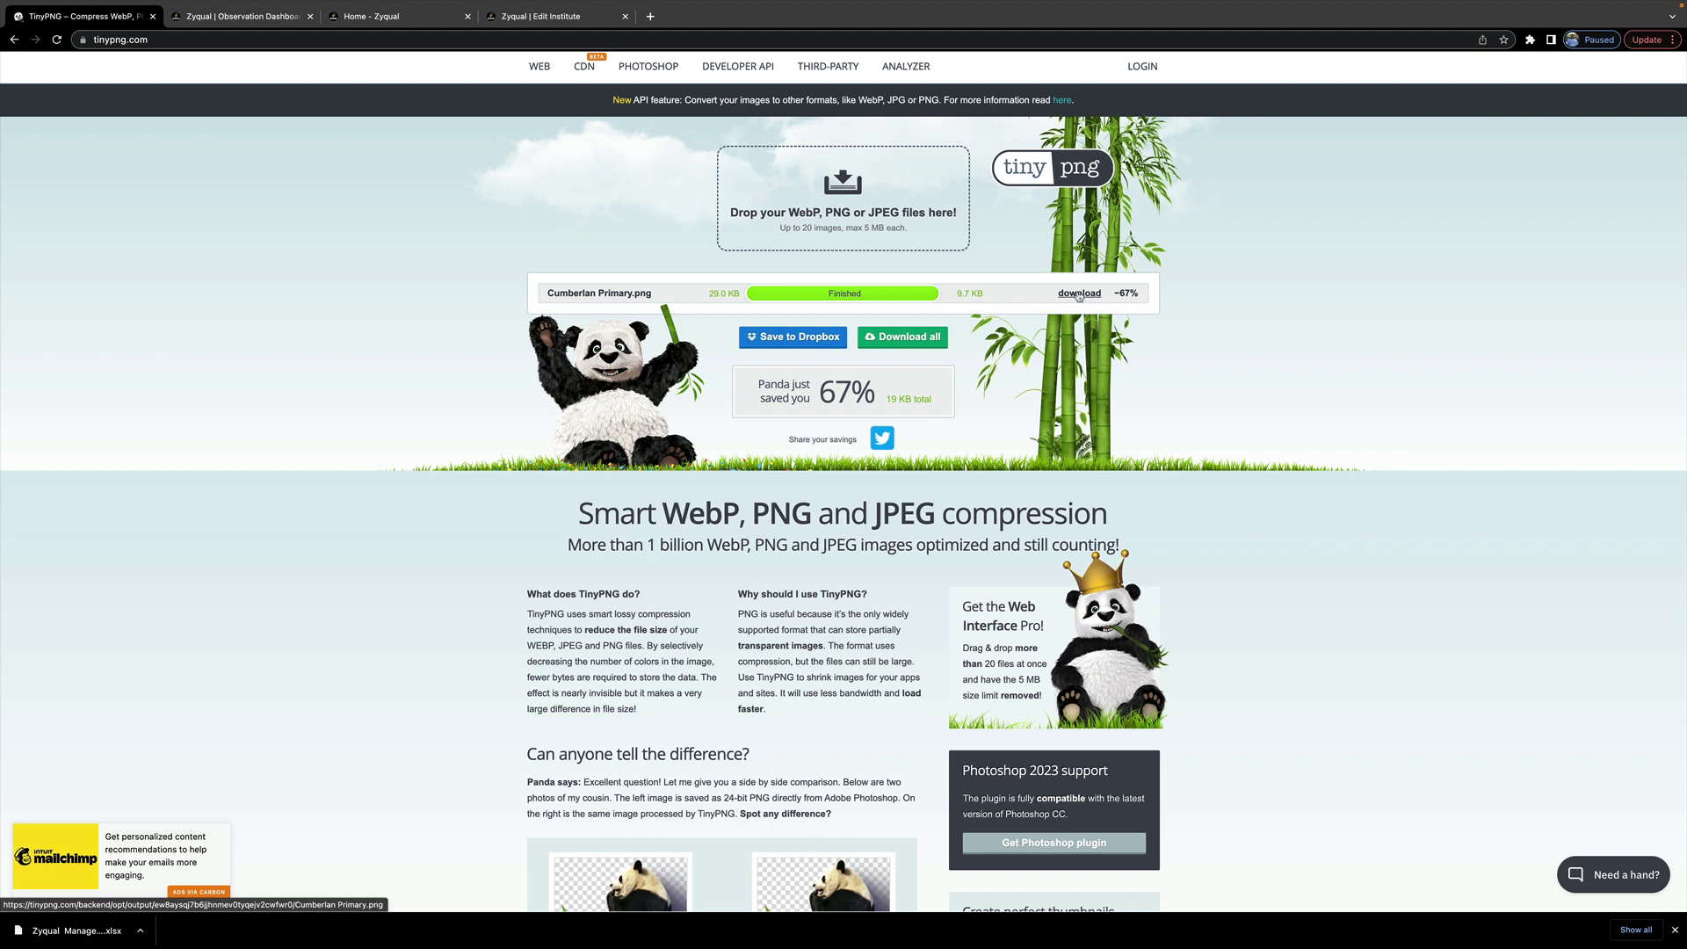
# Download the compressed Cumberlan Primary.png and show the downloaded file in Finder.
pyautogui.click(1079, 296)
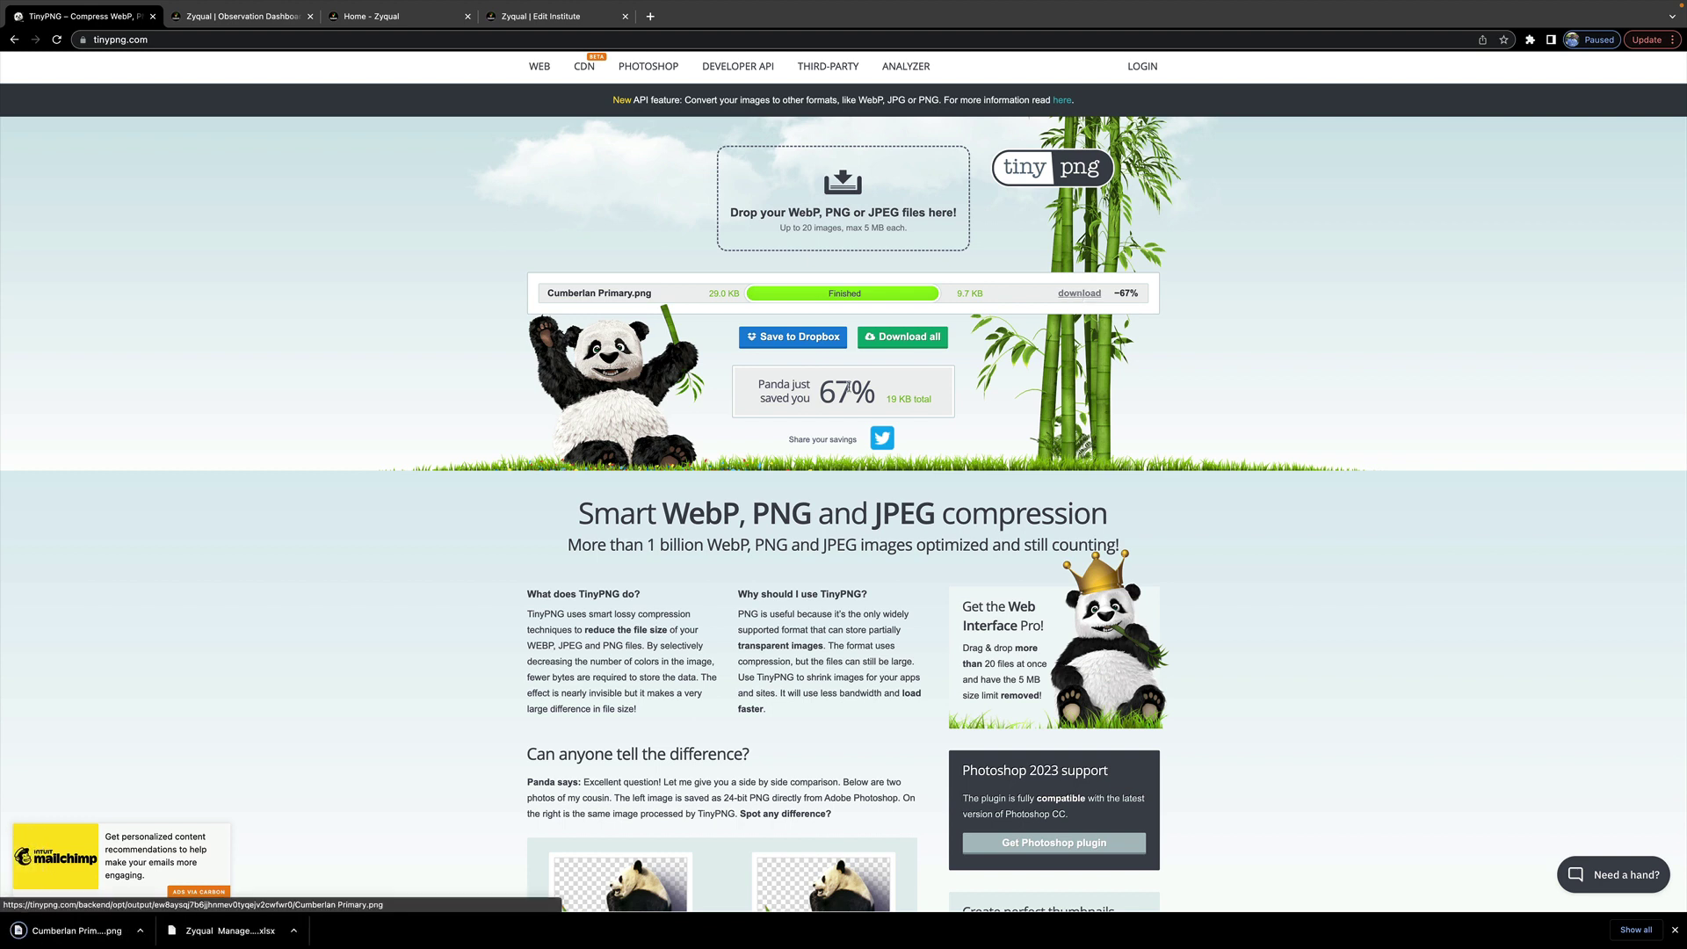
pyautogui.click(139, 931)
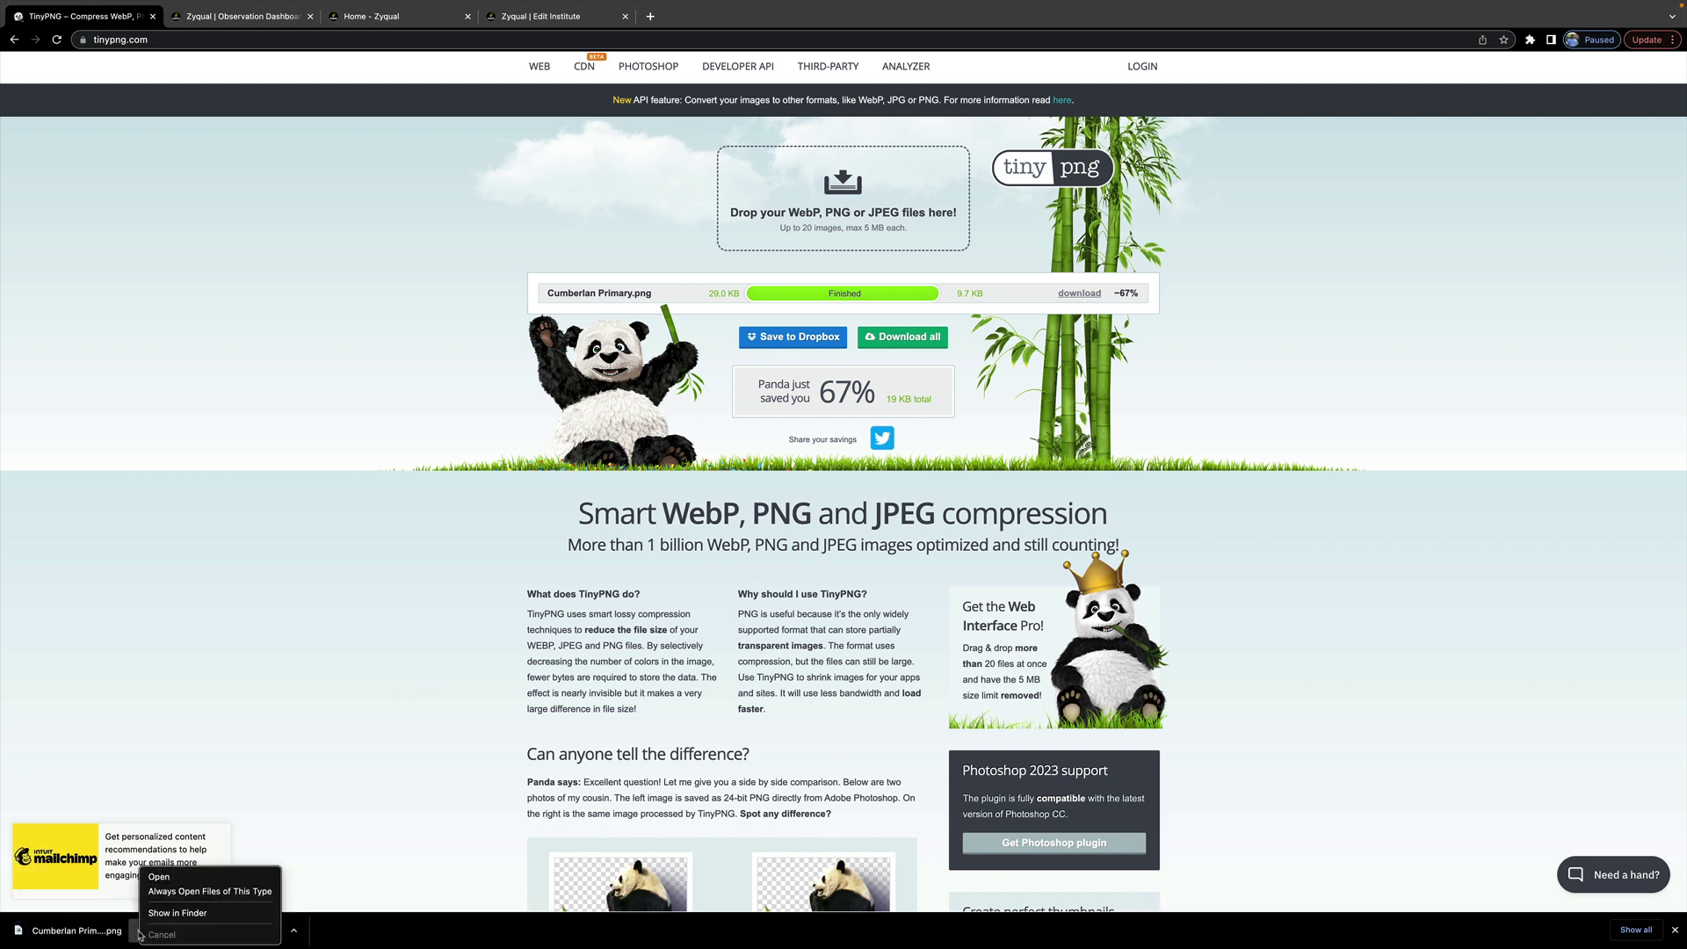
pyautogui.click(183, 914)
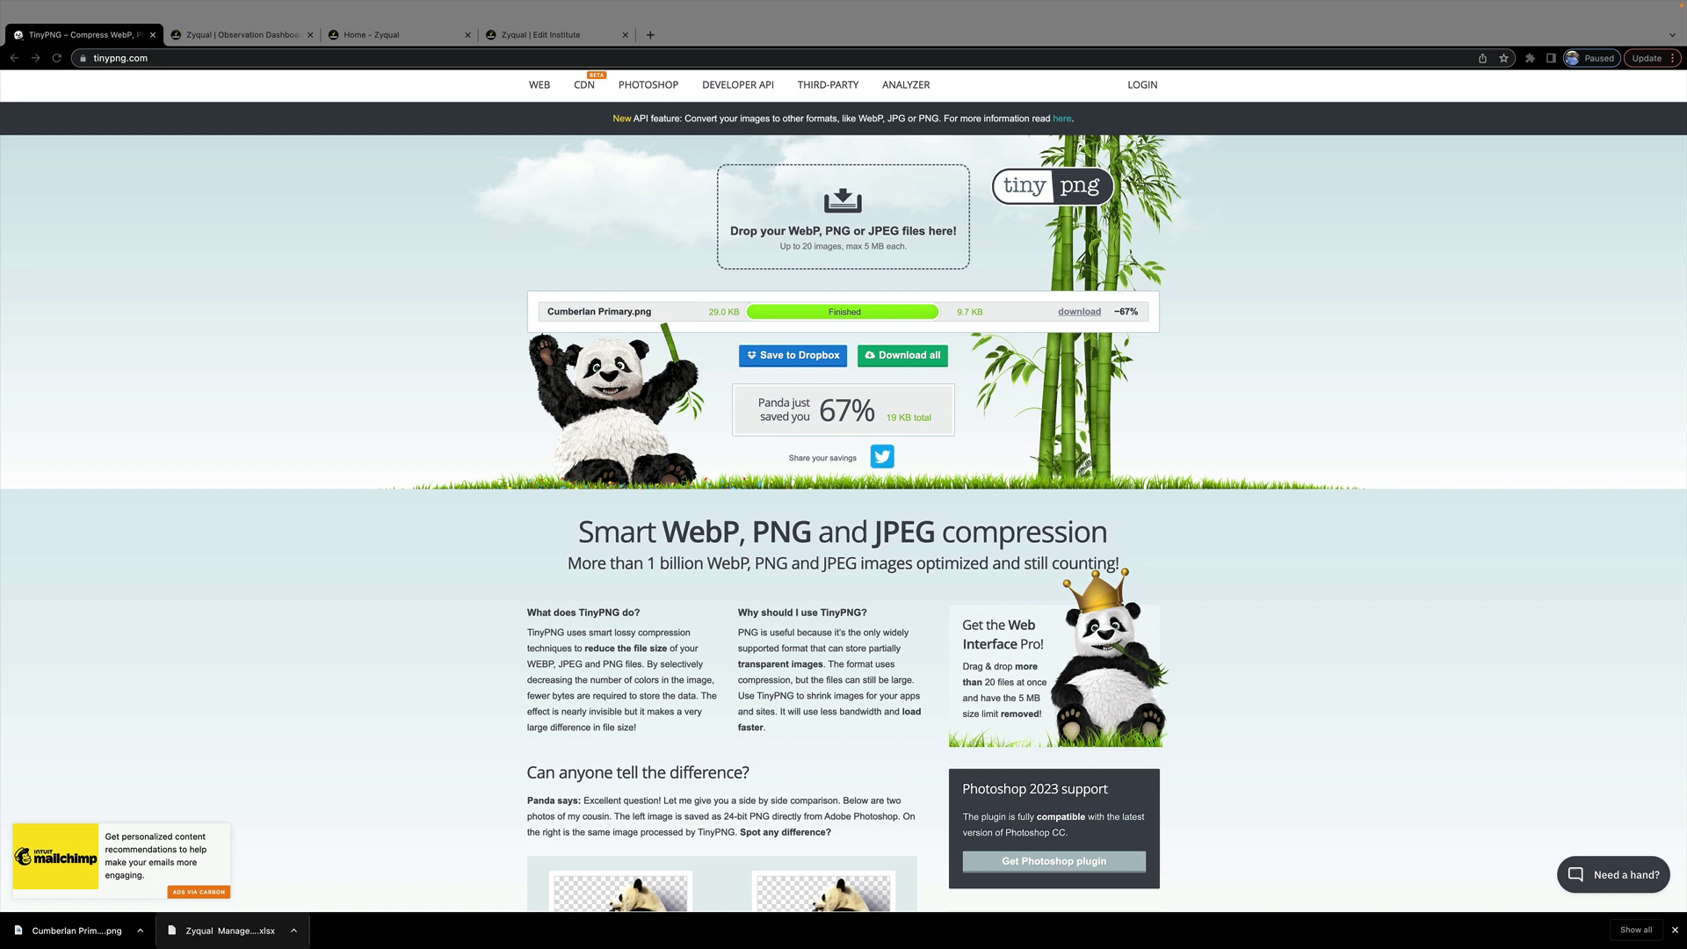
# Return to the Zyqual institute form and choose Cumberlan Primary.png from Downloads as the institute logo.
pyautogui.click(532, 34)
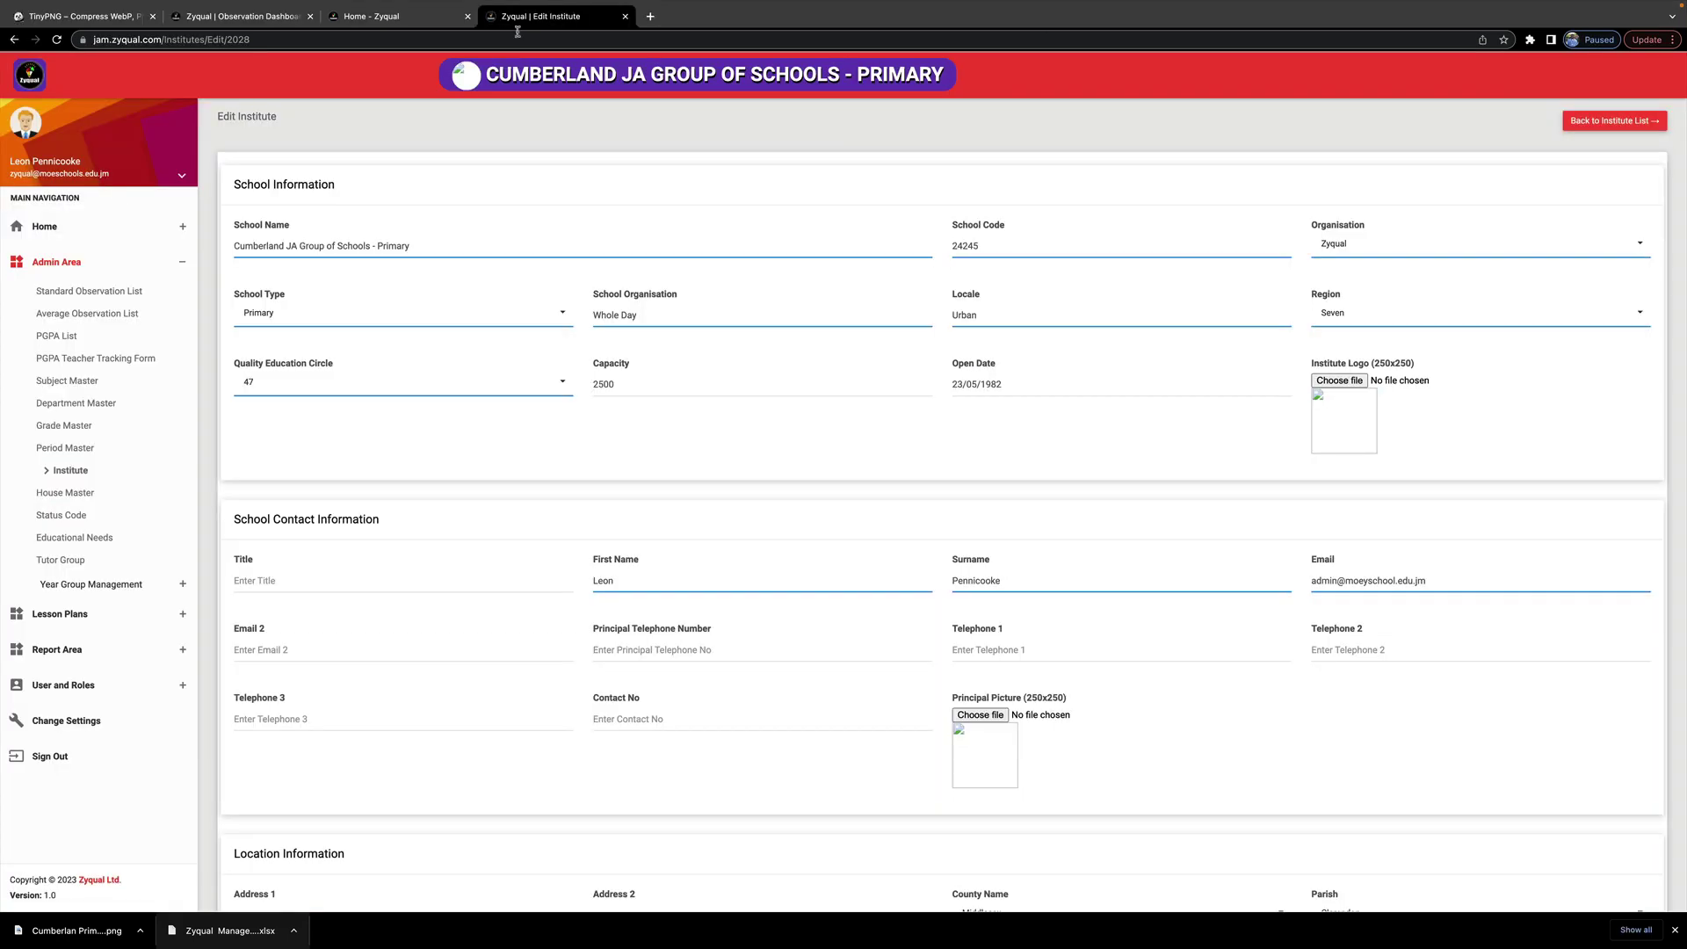
pyautogui.click(1339, 382)
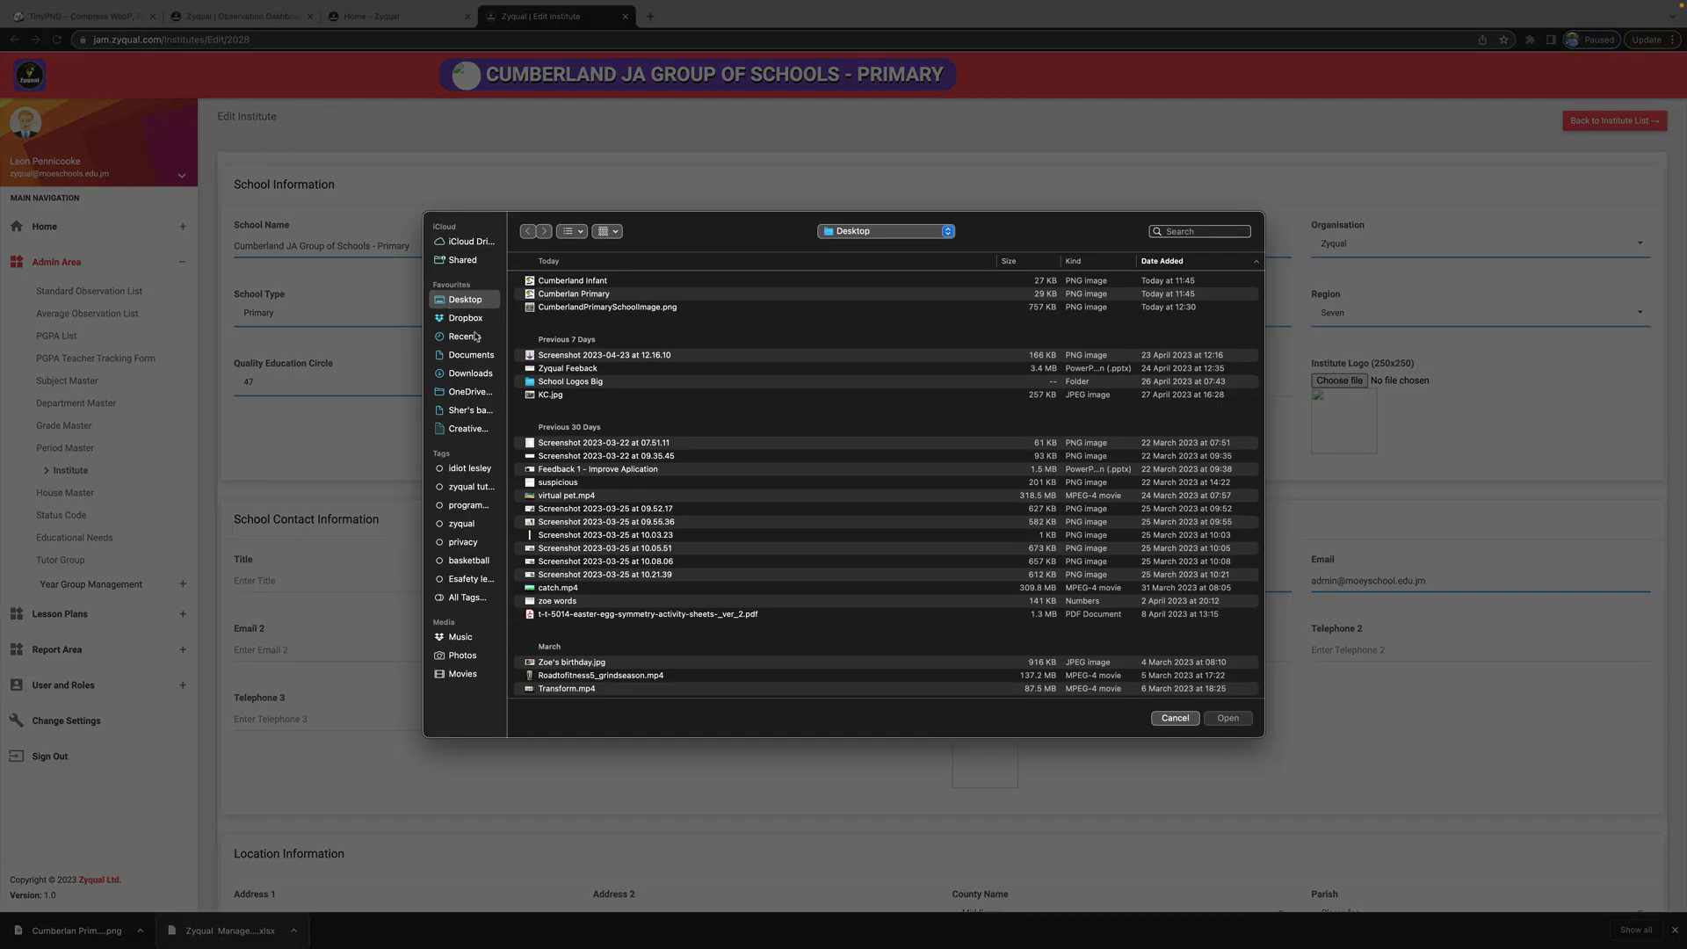
pyautogui.click(466, 375)
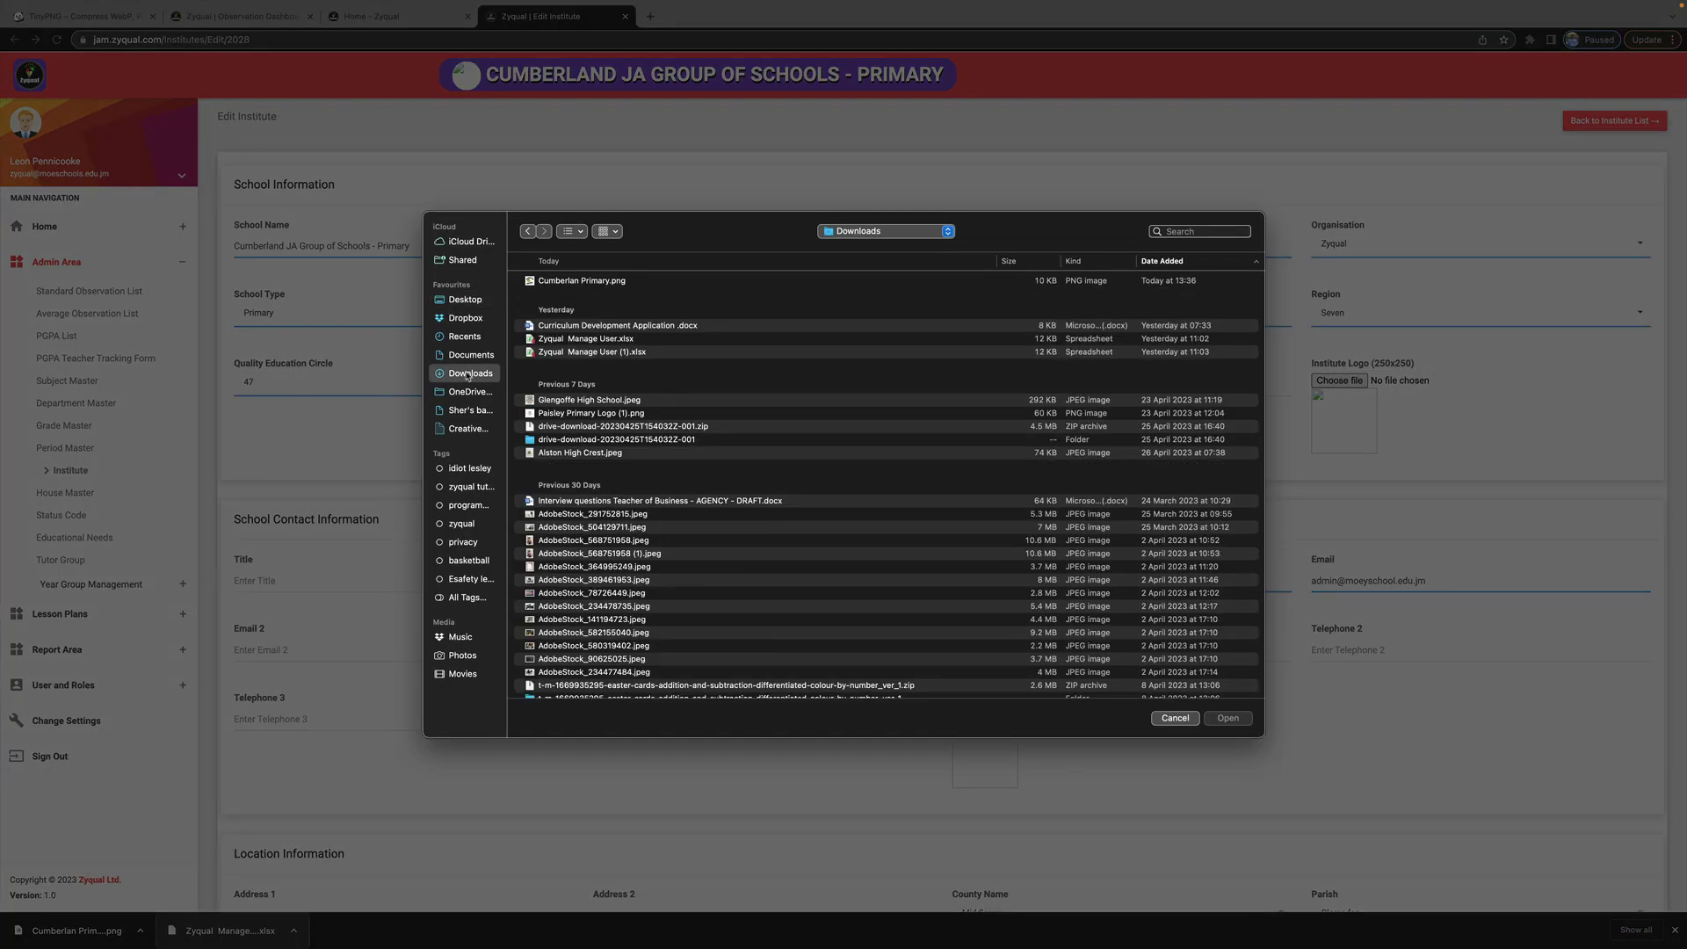
pyautogui.click(580, 281)
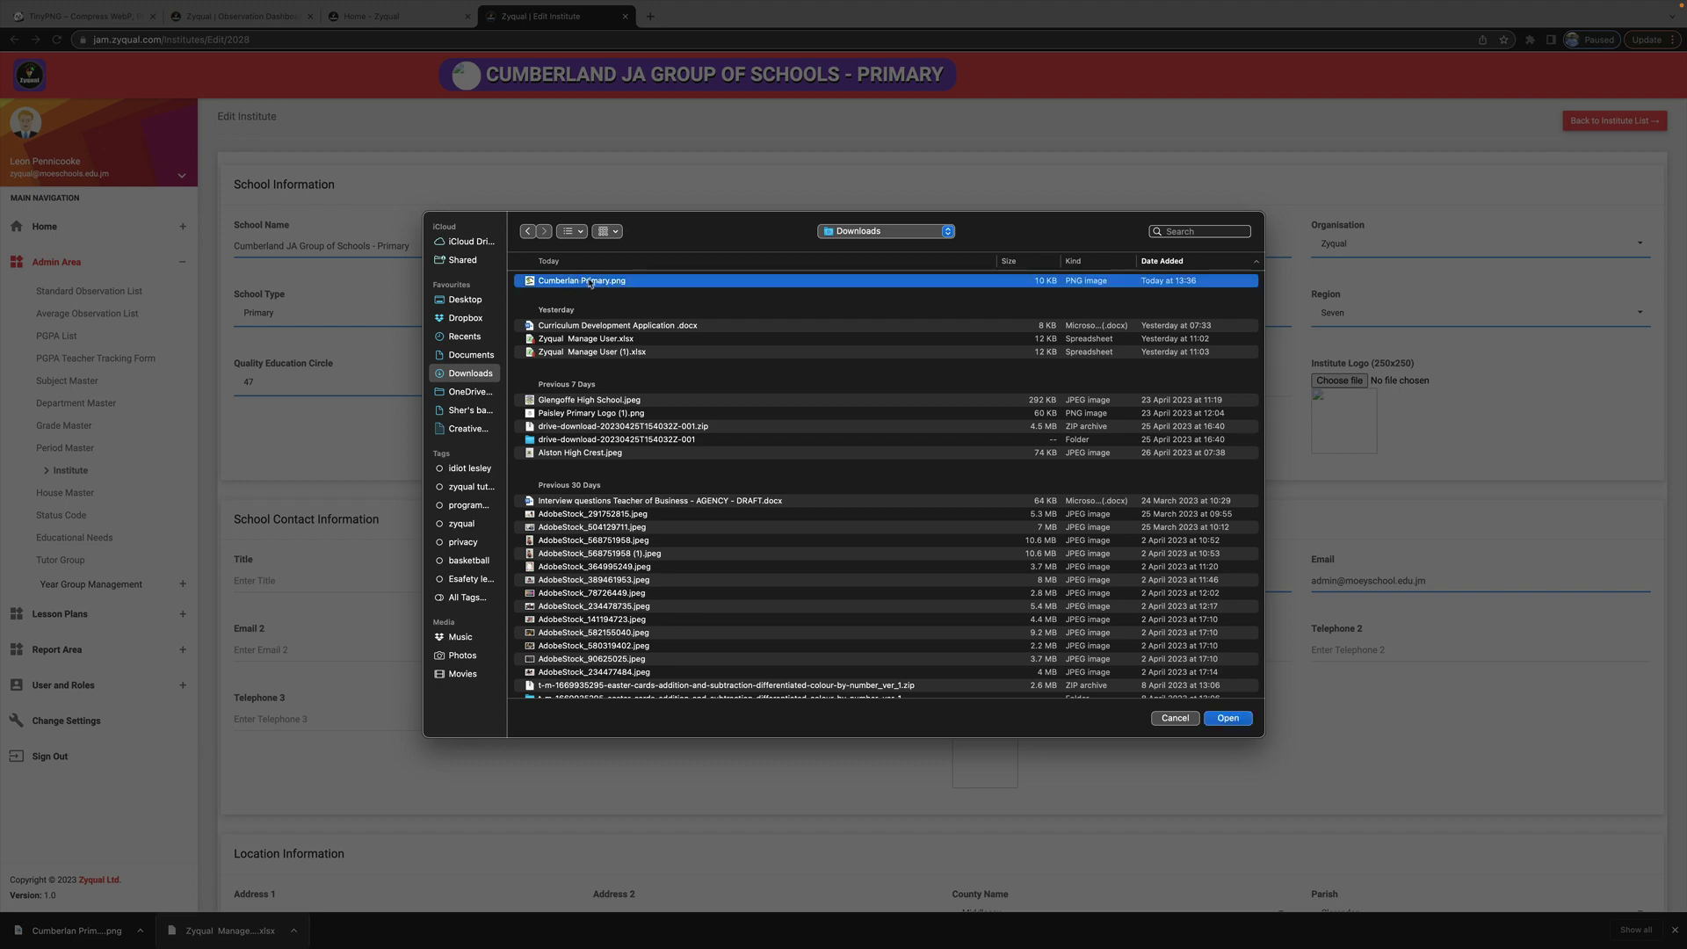
pyautogui.click(1227, 719)
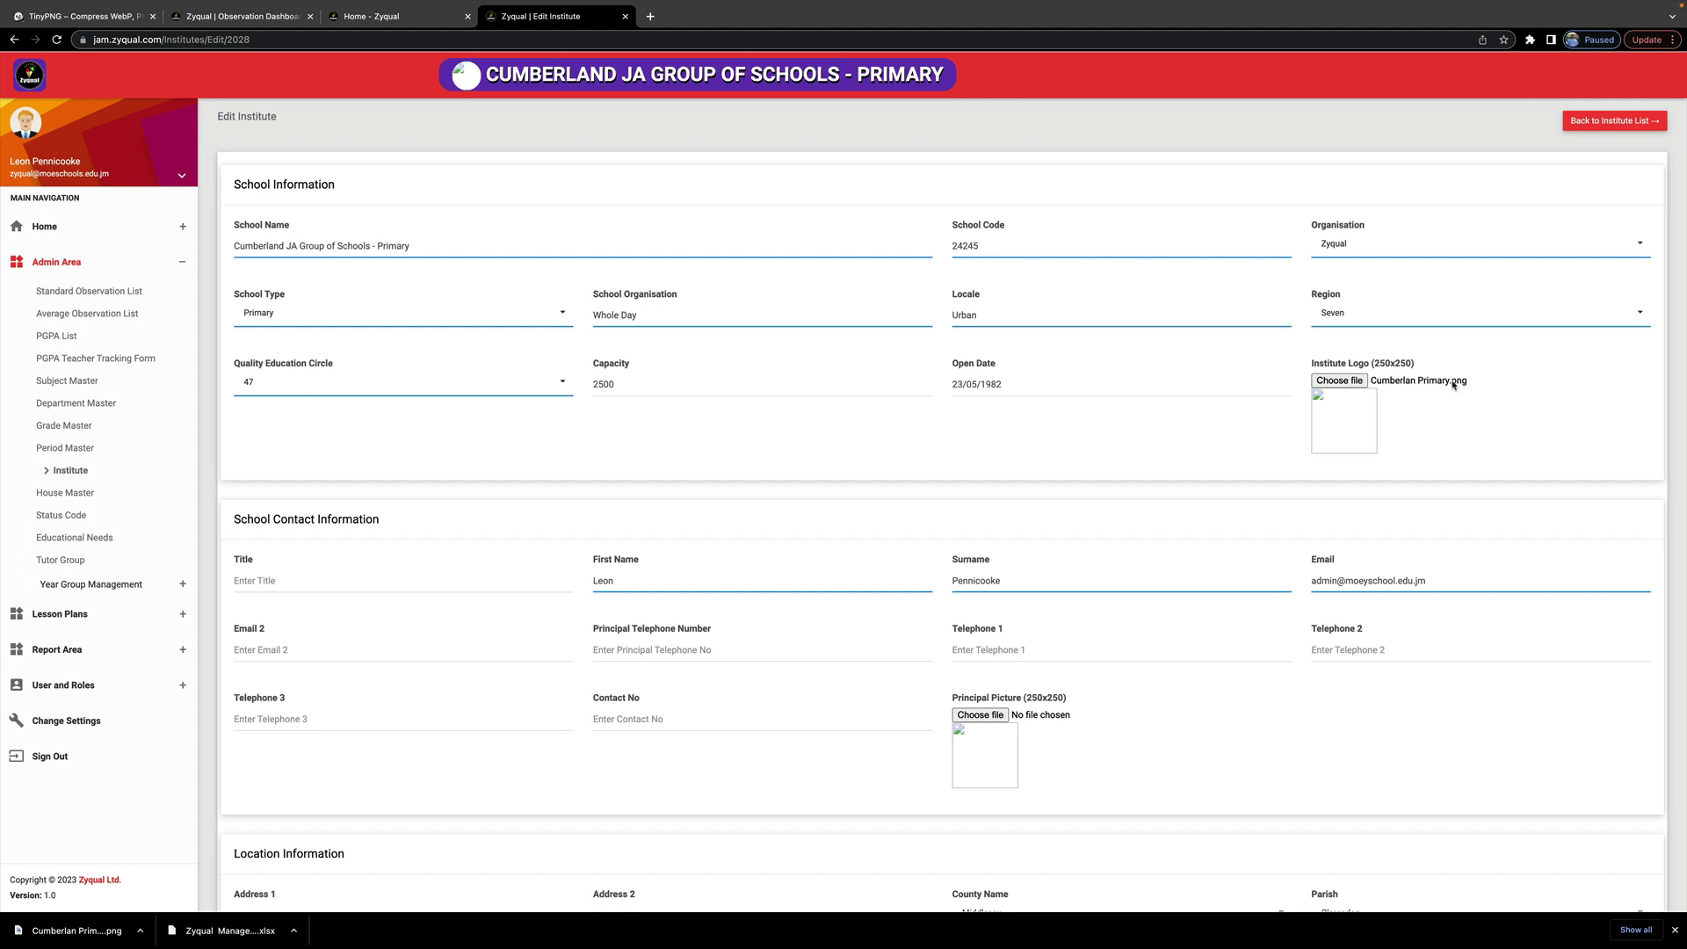
# Review the School Contact Information section, including the contact email, telephone and principal picture fields.
pyautogui.scroll(-1, 1280, 505)
pyautogui.scroll(-3, 1280, 506)
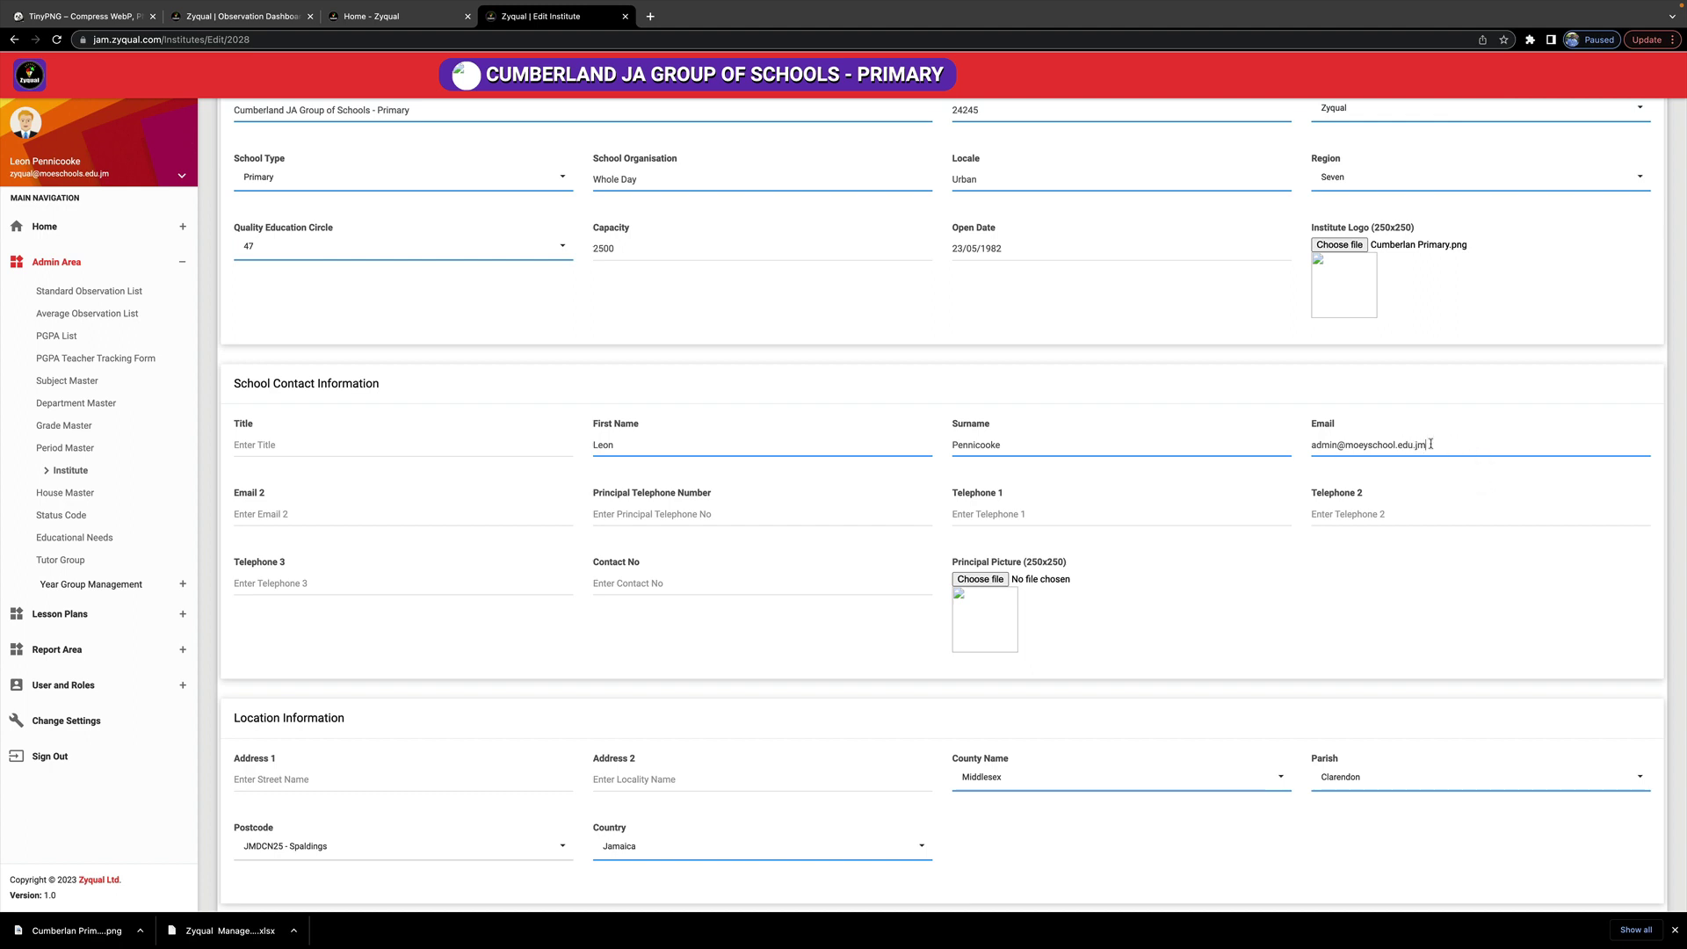
pyautogui.moveTo(1430, 444); pyautogui.dragTo(1312, 446)
pyautogui.scroll(-1, 1133, 489)
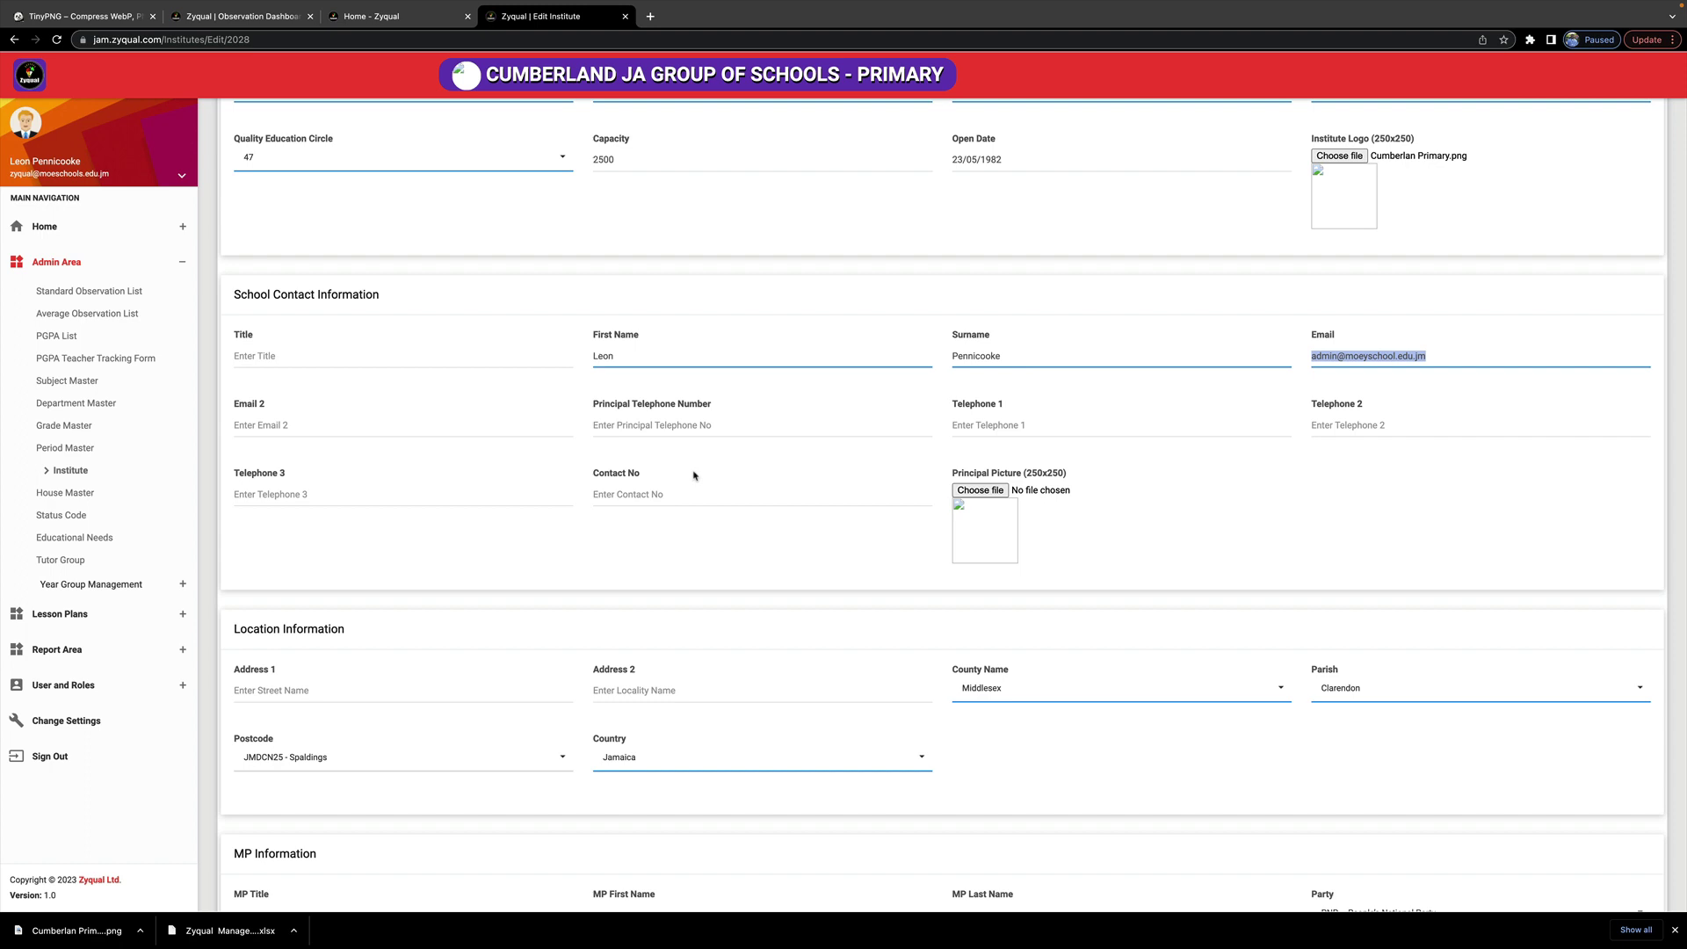
pyautogui.scroll(-1, 851, 512)
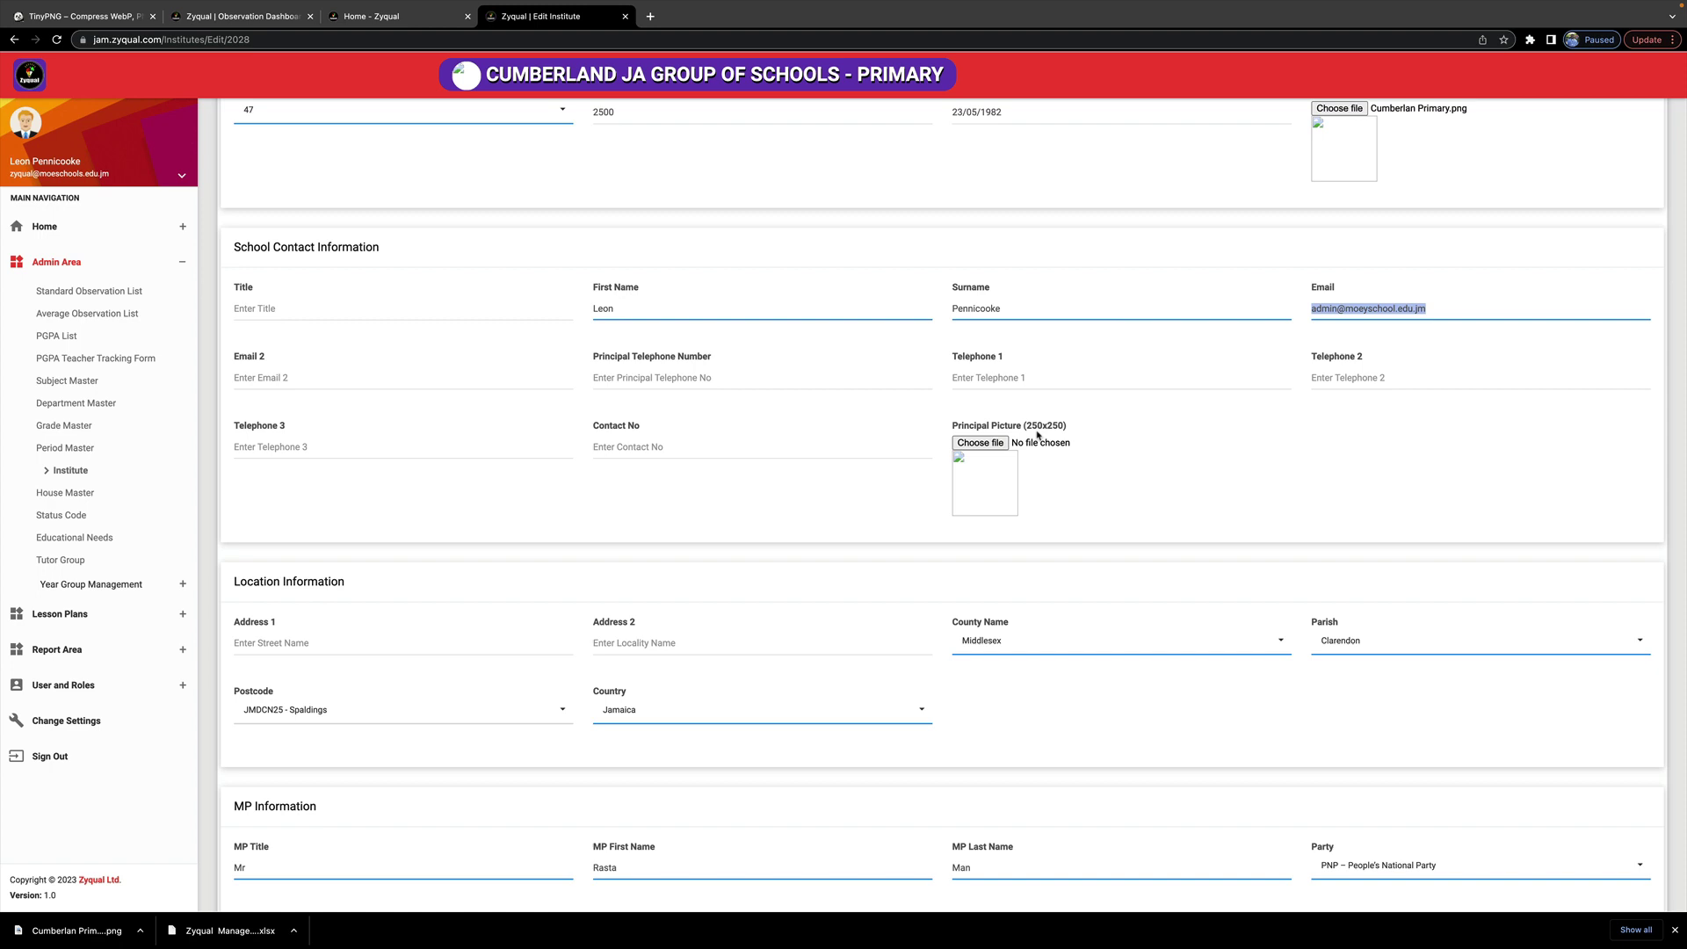
pyautogui.scroll(3, 1054, 433)
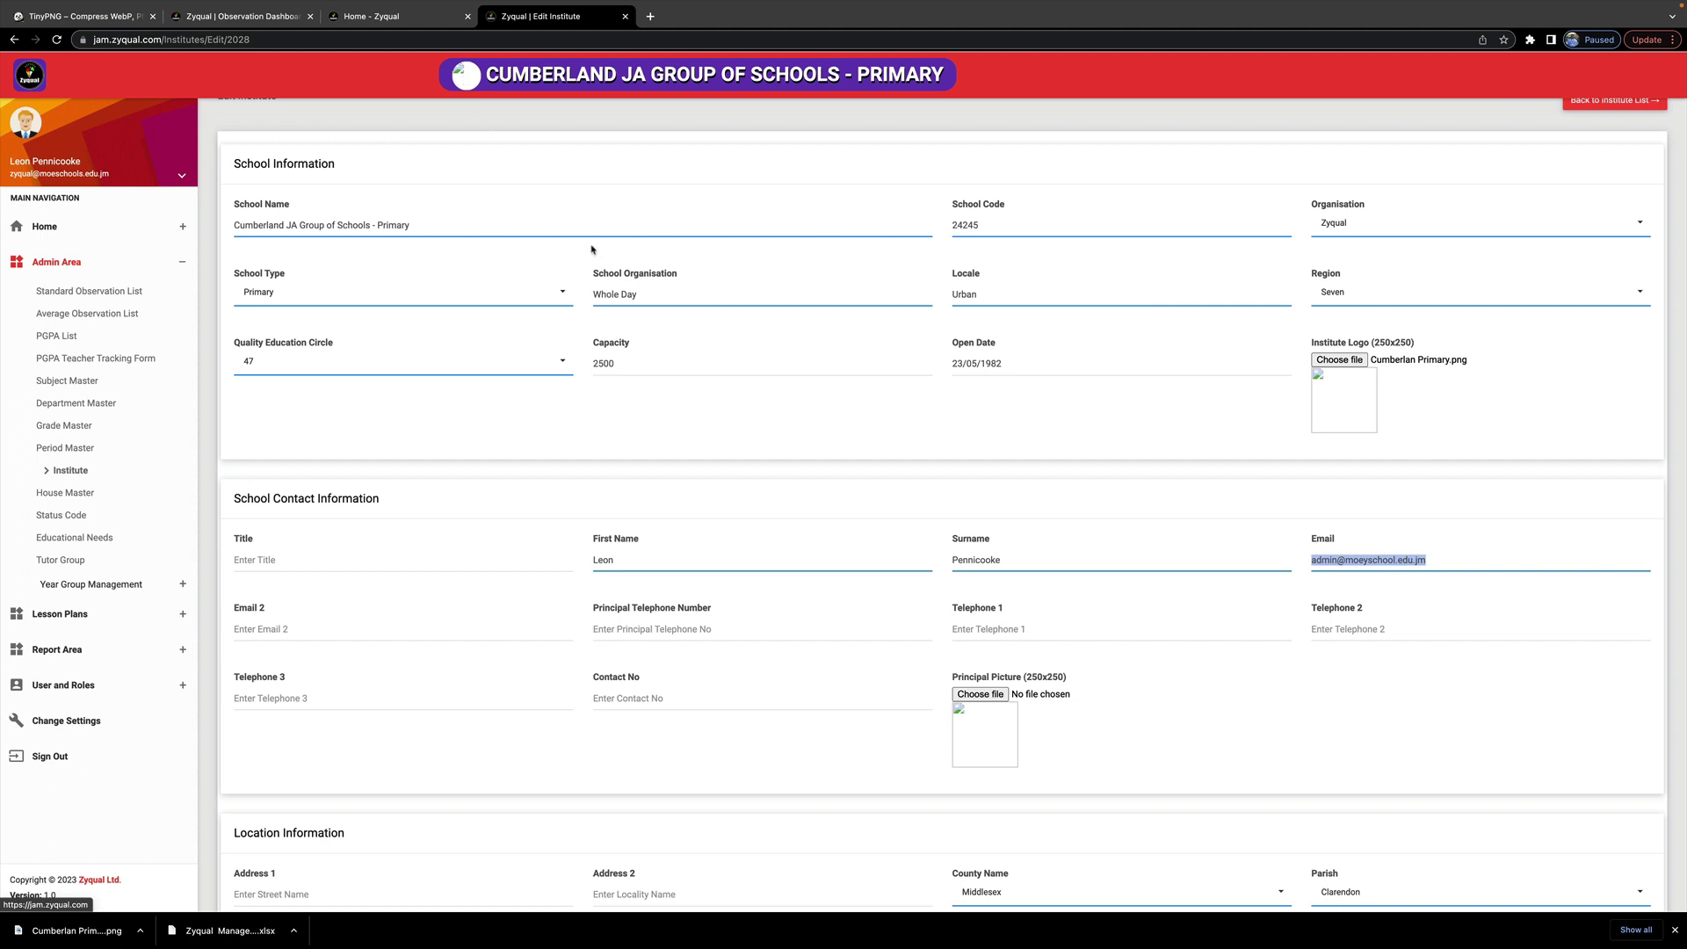
pyautogui.scroll(-1, 634, 421)
pyautogui.scroll(-2, 634, 421)
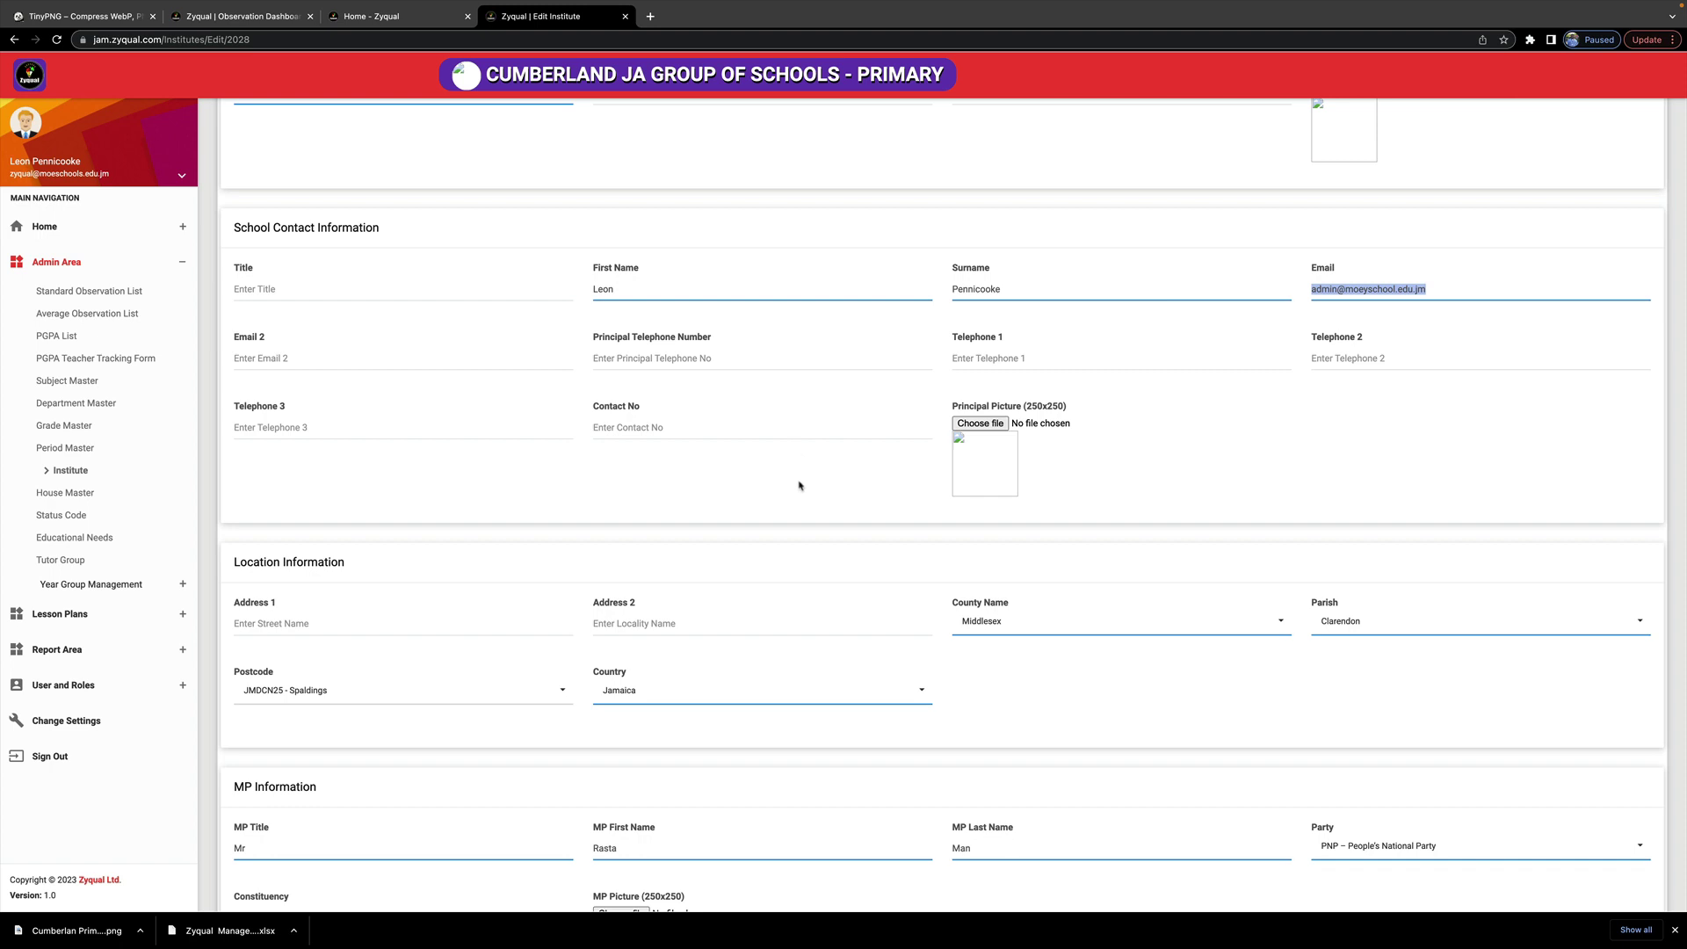
# Try Surrey as the school's county, and restore Middlesex with Clarendon as the parish.
pyautogui.scroll(-5, 799, 484)
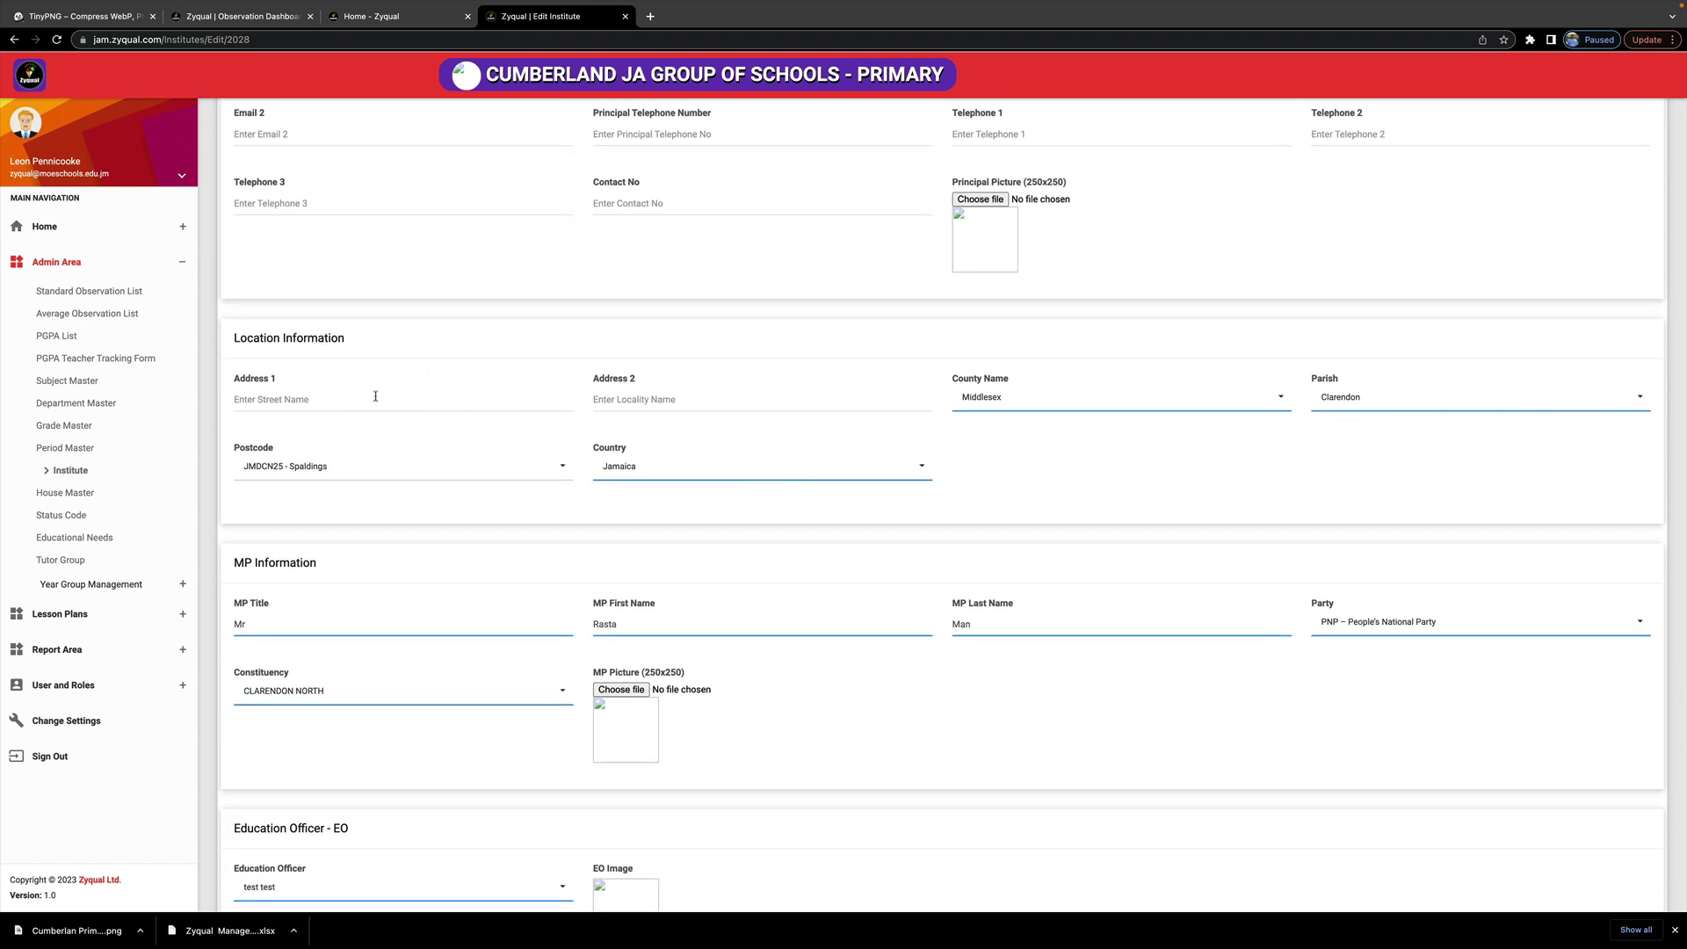
pyautogui.click(1027, 405)
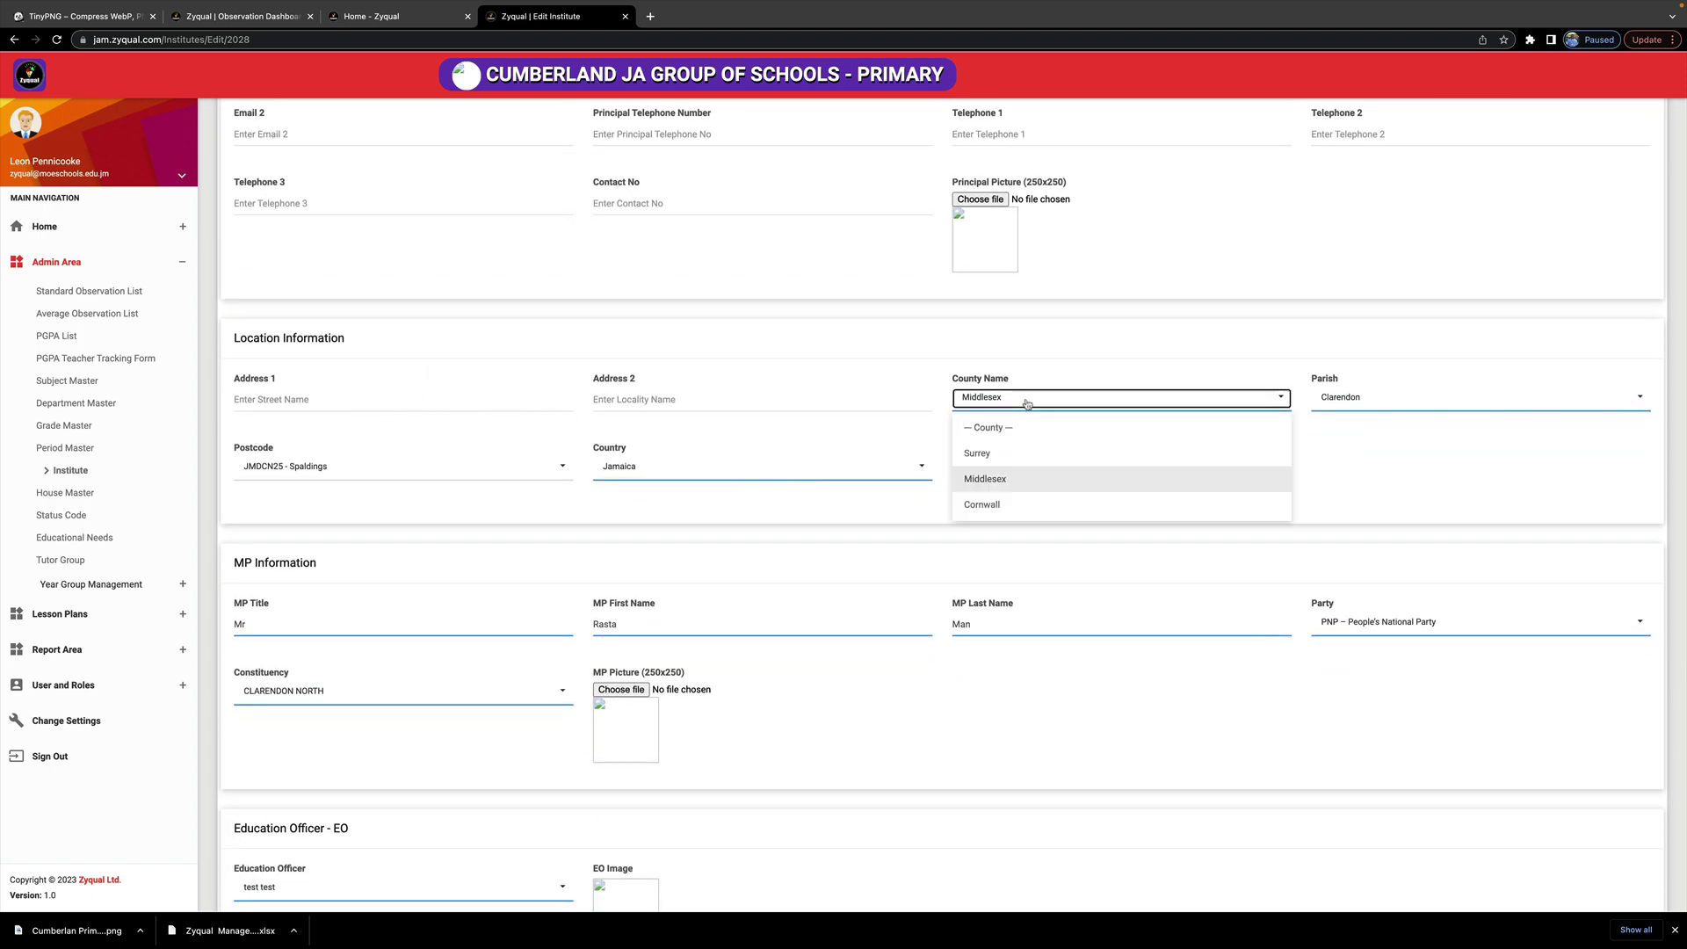
pyautogui.click(985, 453)
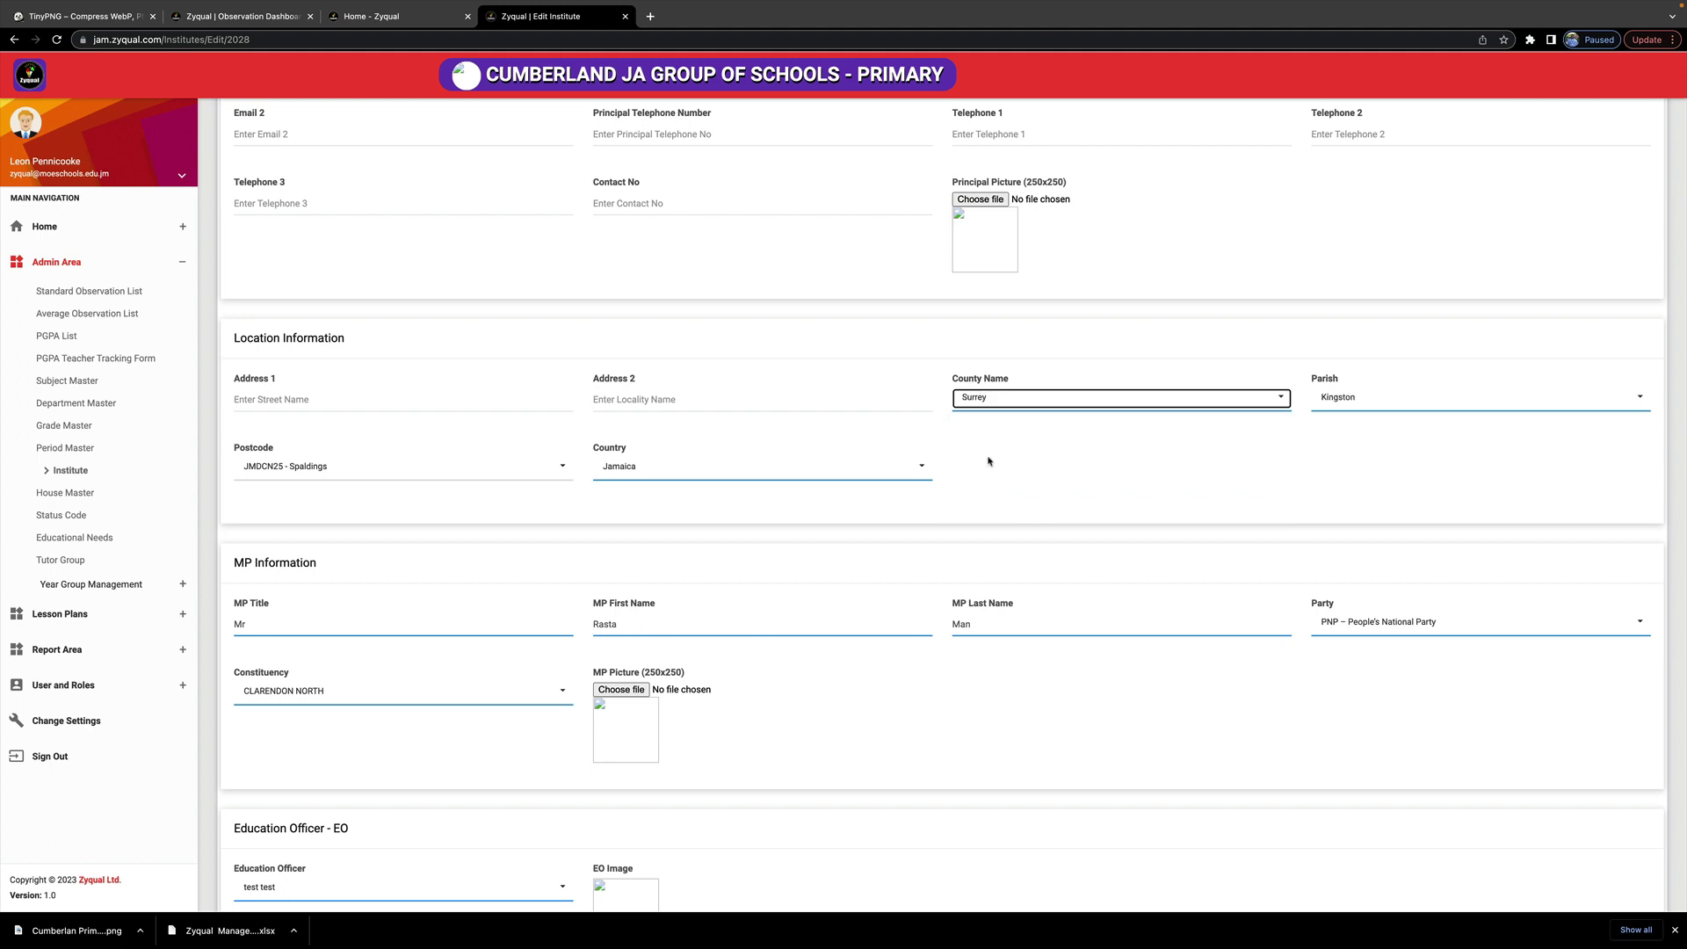
pyautogui.click(1057, 400)
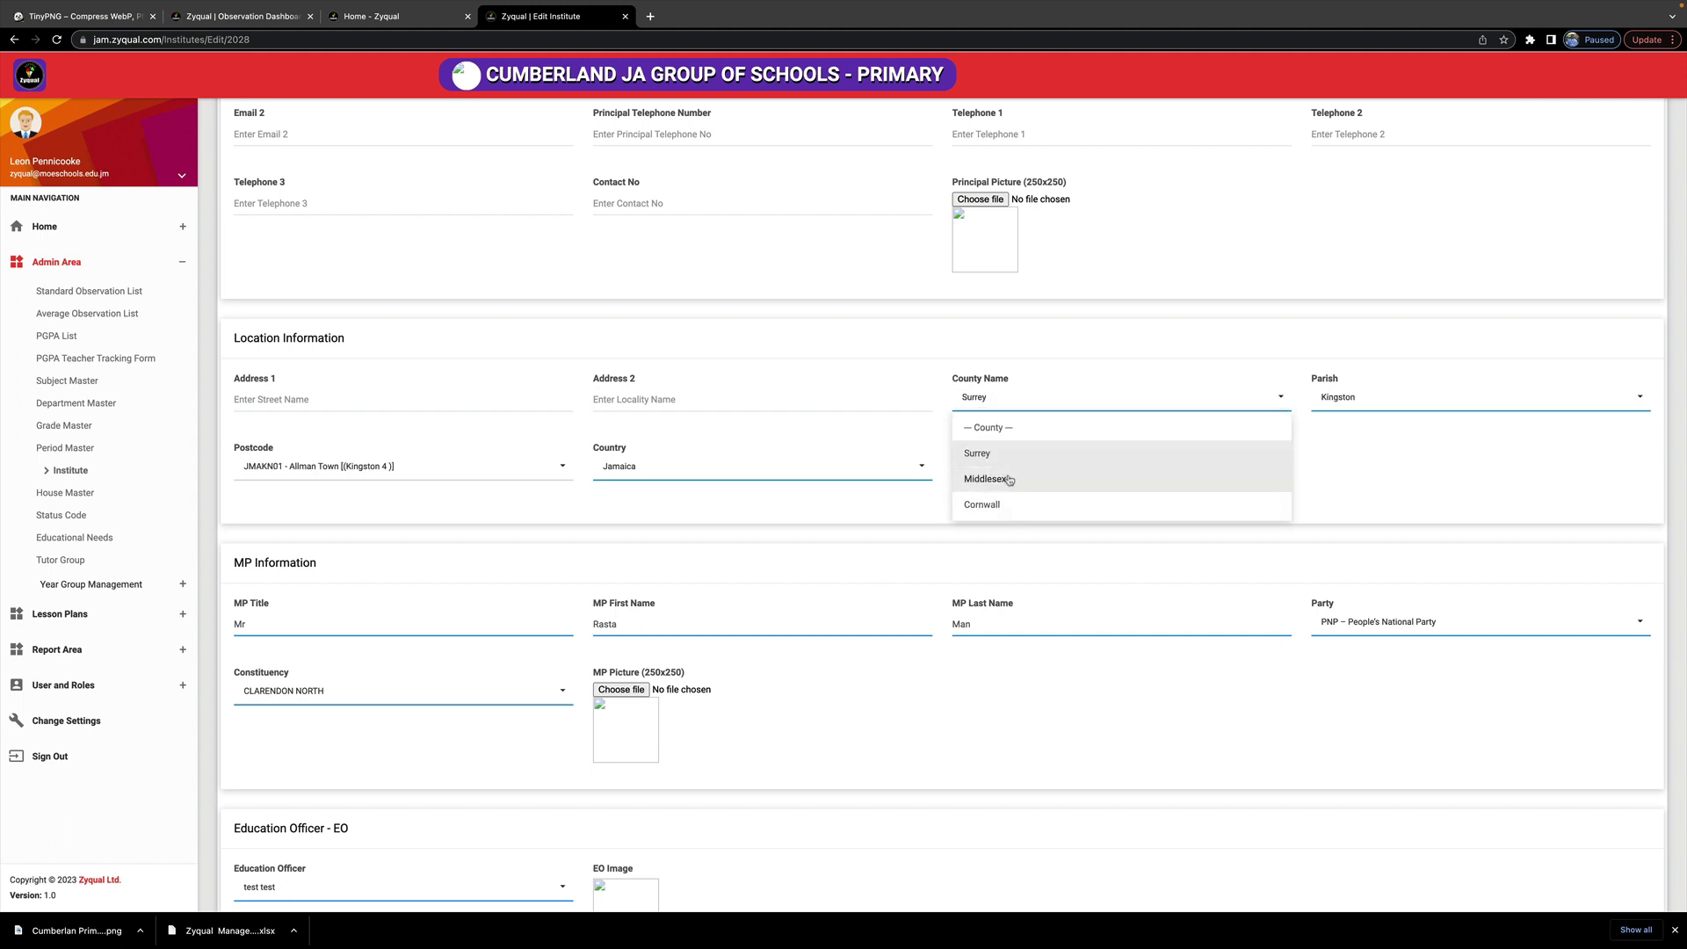
pyautogui.click(1007, 479)
pyautogui.click(1366, 400)
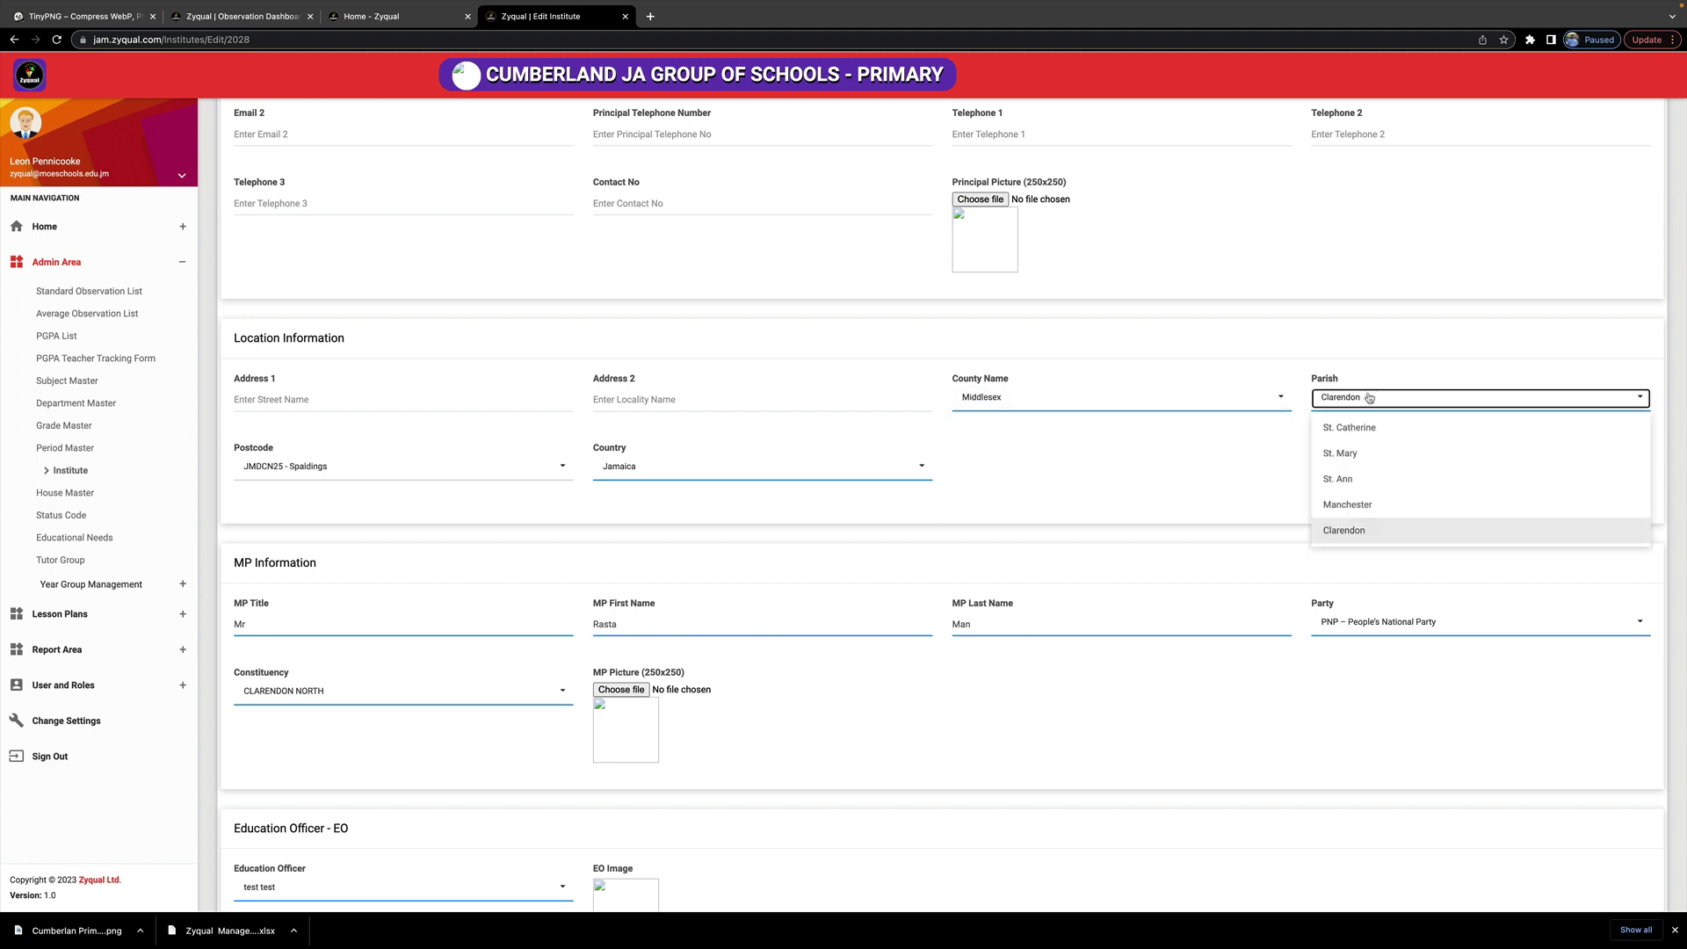
pyautogui.click(1361, 532)
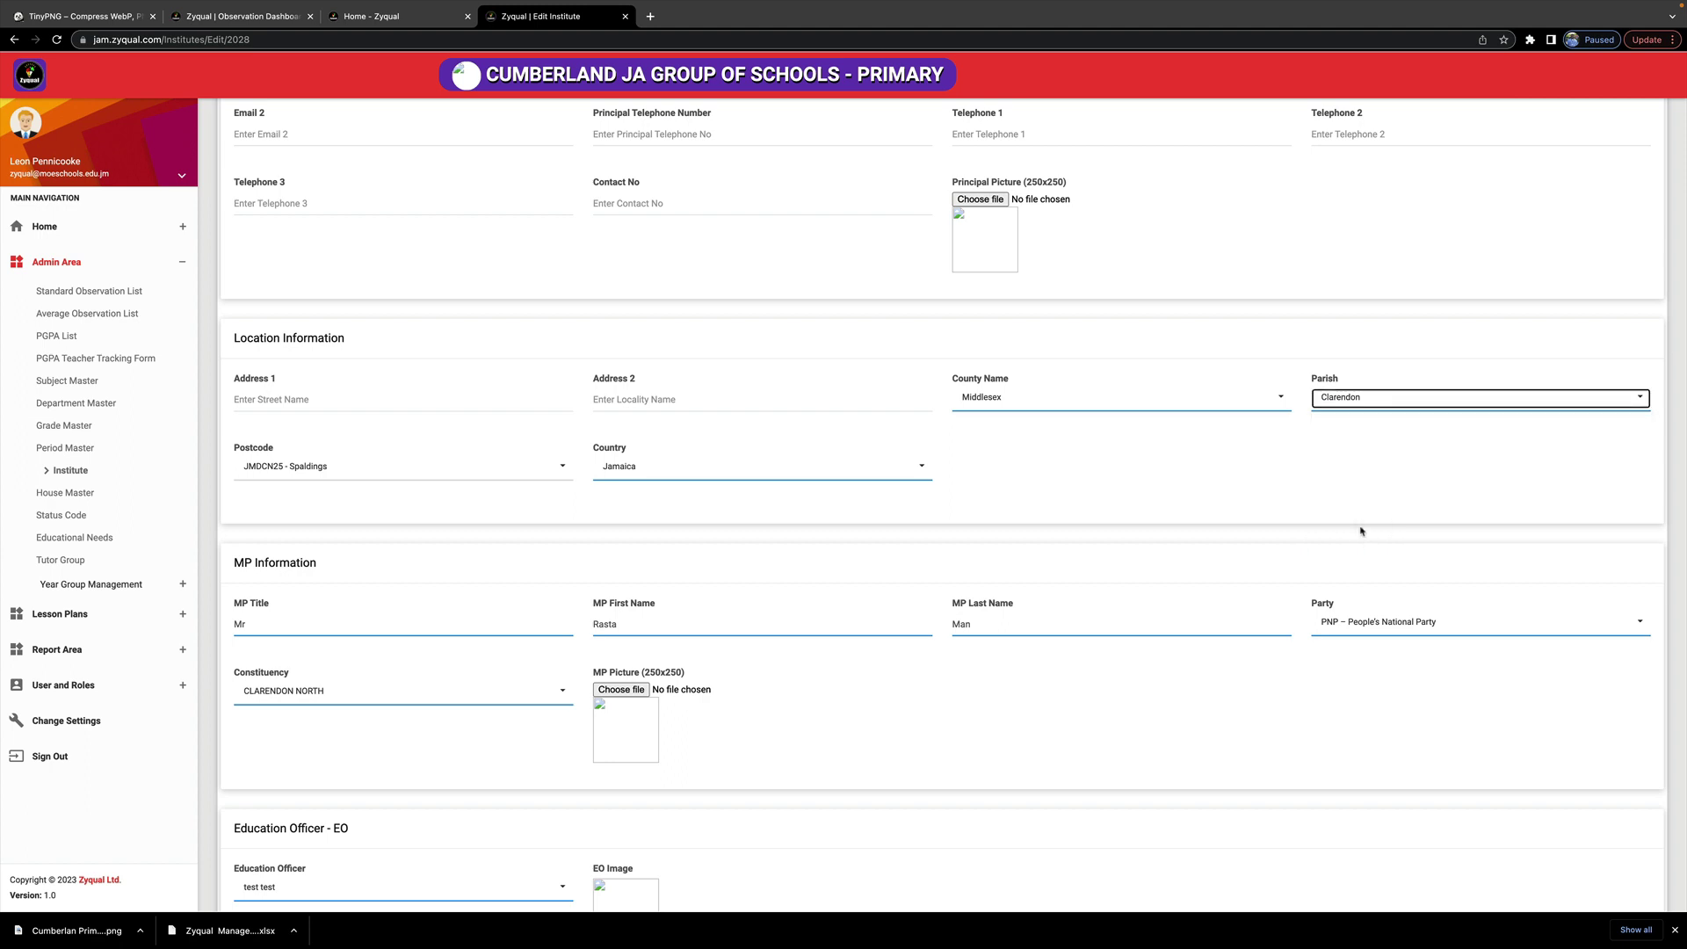
# Try JMDCN13 - James Hill as the school's postcode, and set it back to JMDCN25 - Spaldings.
pyautogui.click(478, 476)
pyautogui.scroll(-1, 414, 577)
pyautogui.scroll(-1, 414, 576)
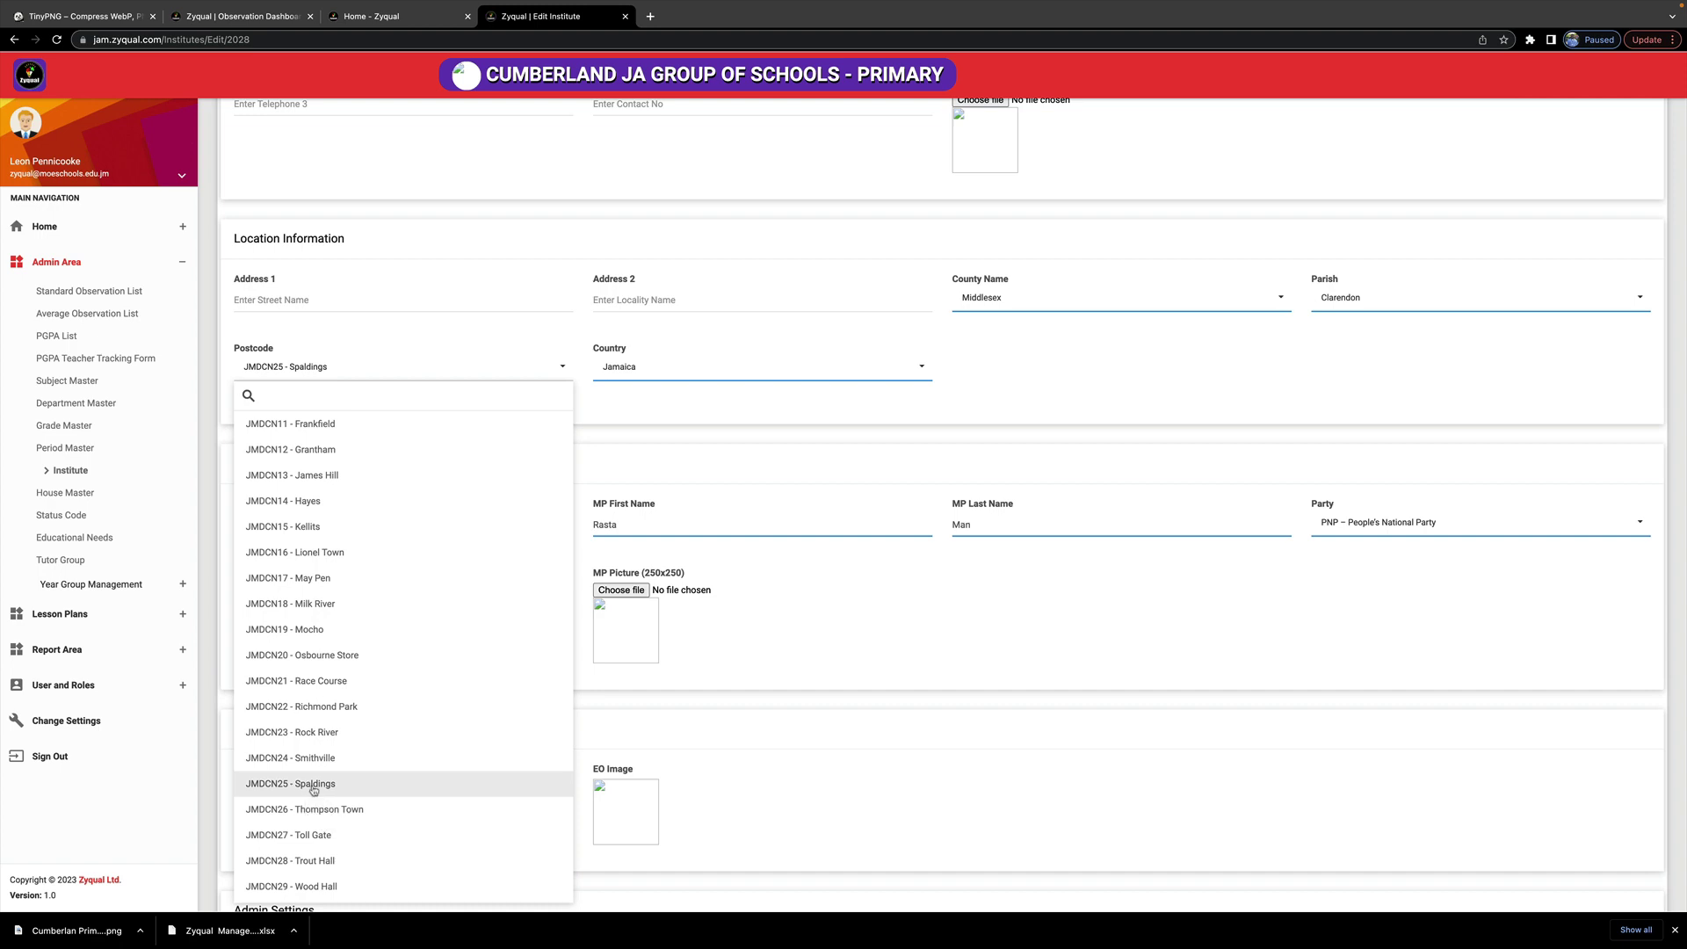
pyautogui.click(314, 787)
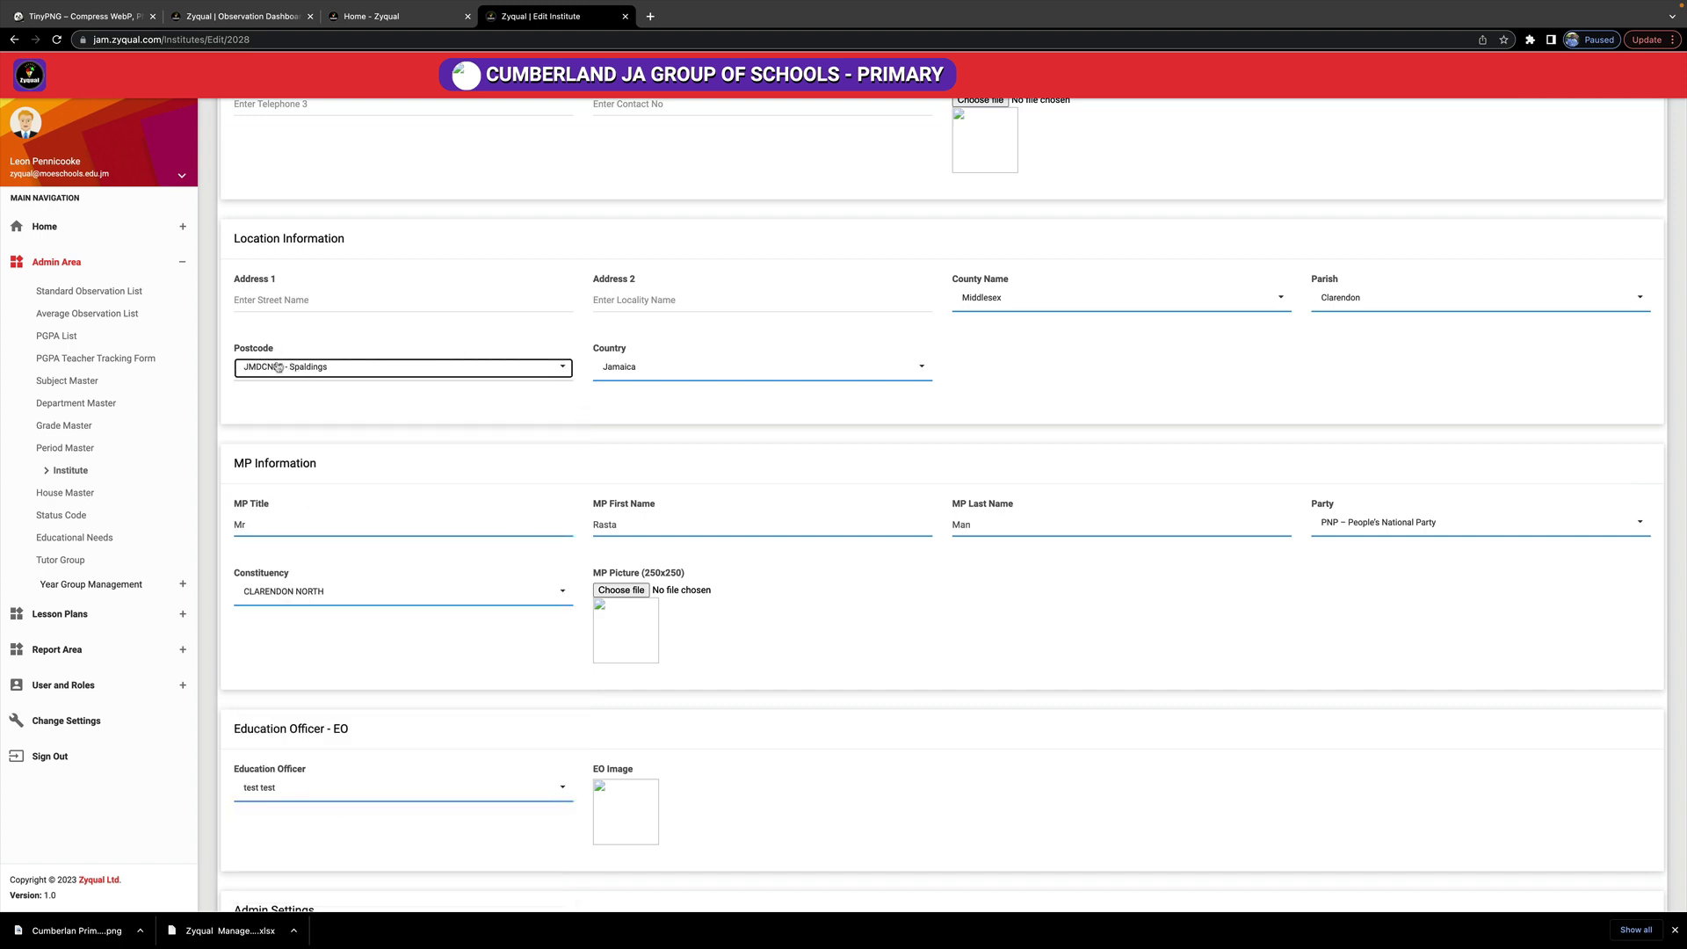
pyautogui.click(344, 370)
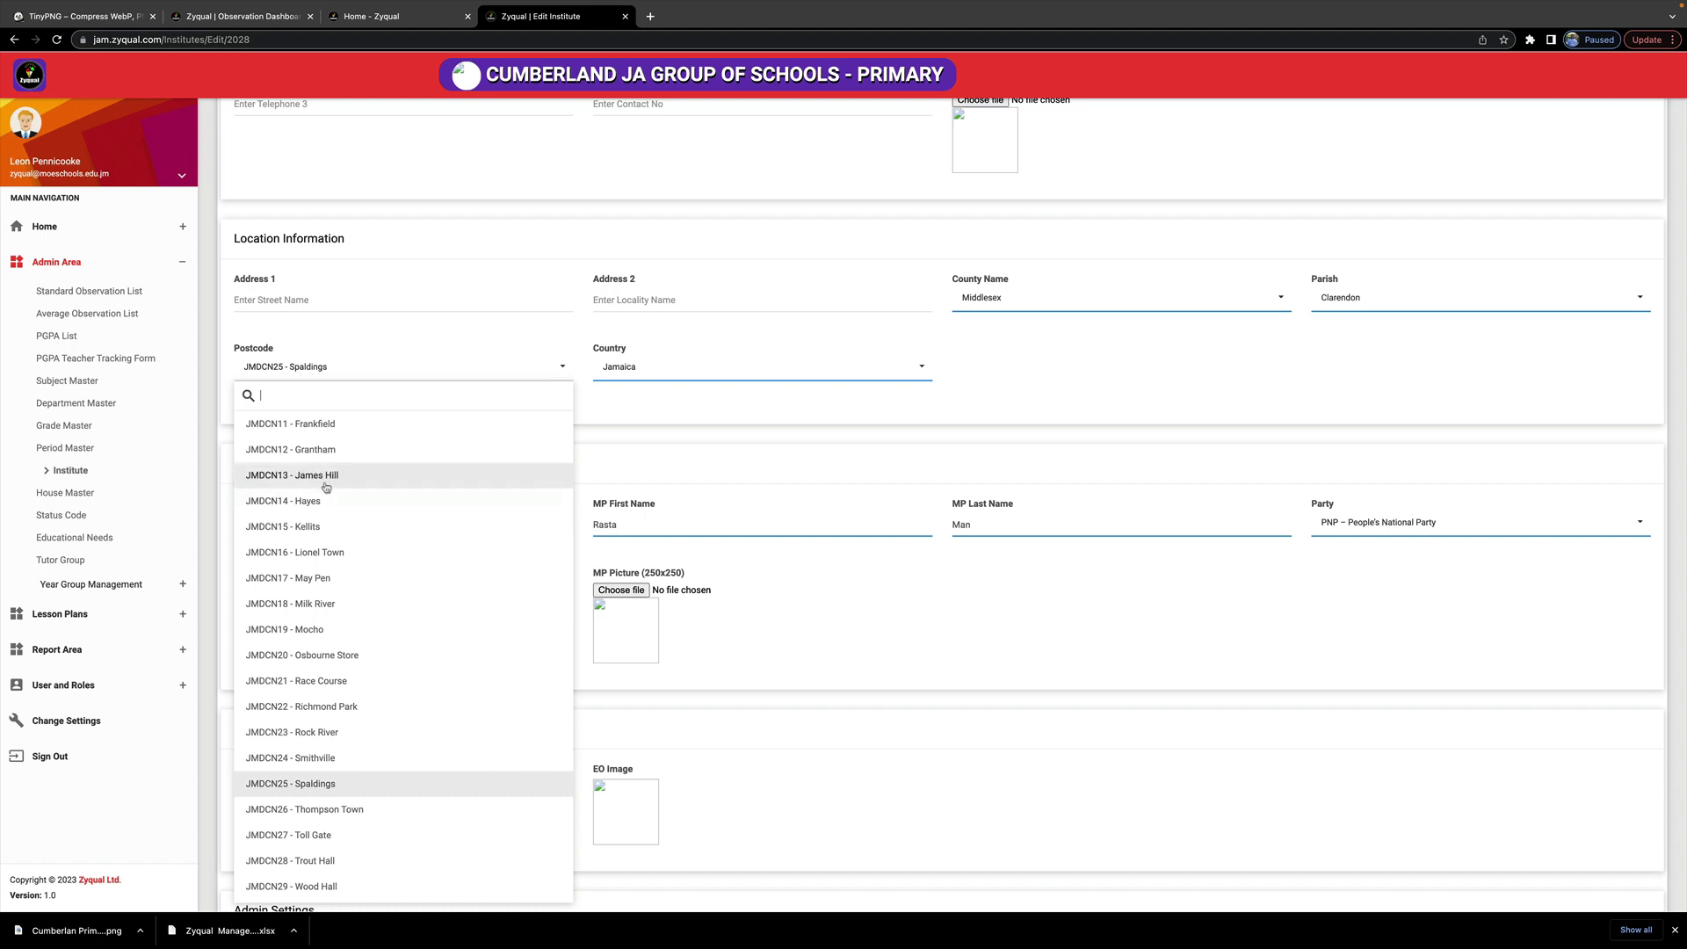
pyautogui.click(325, 476)
pyautogui.click(365, 368)
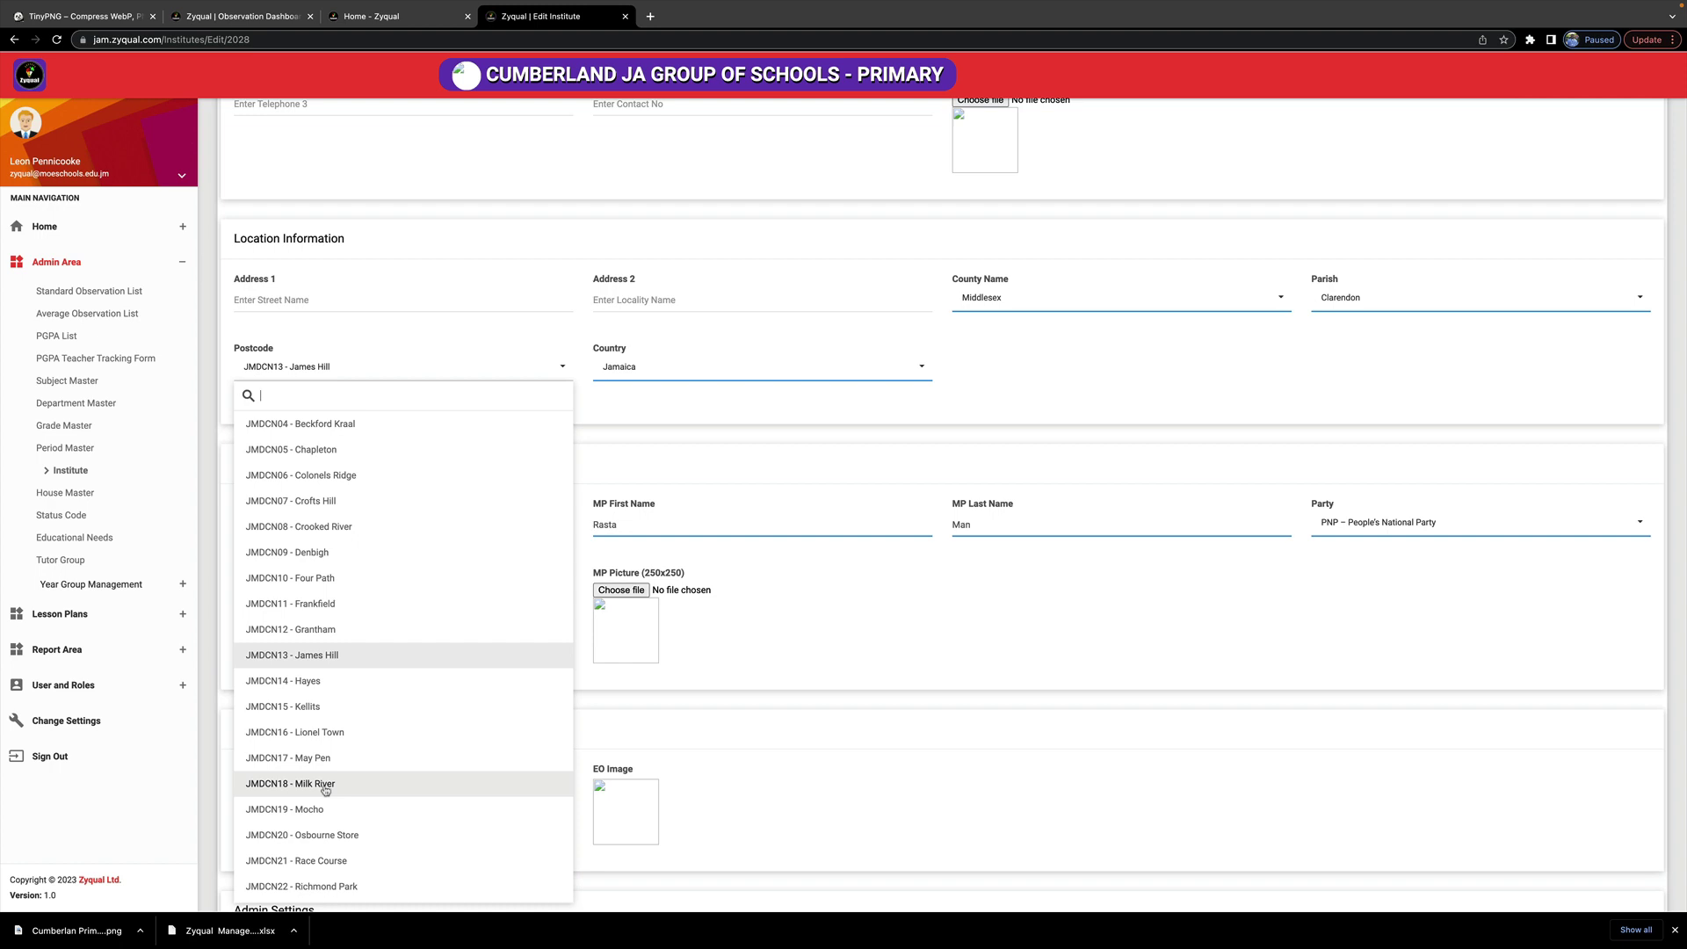
pyautogui.scroll(-1, 325, 789)
pyautogui.scroll(-3, 325, 789)
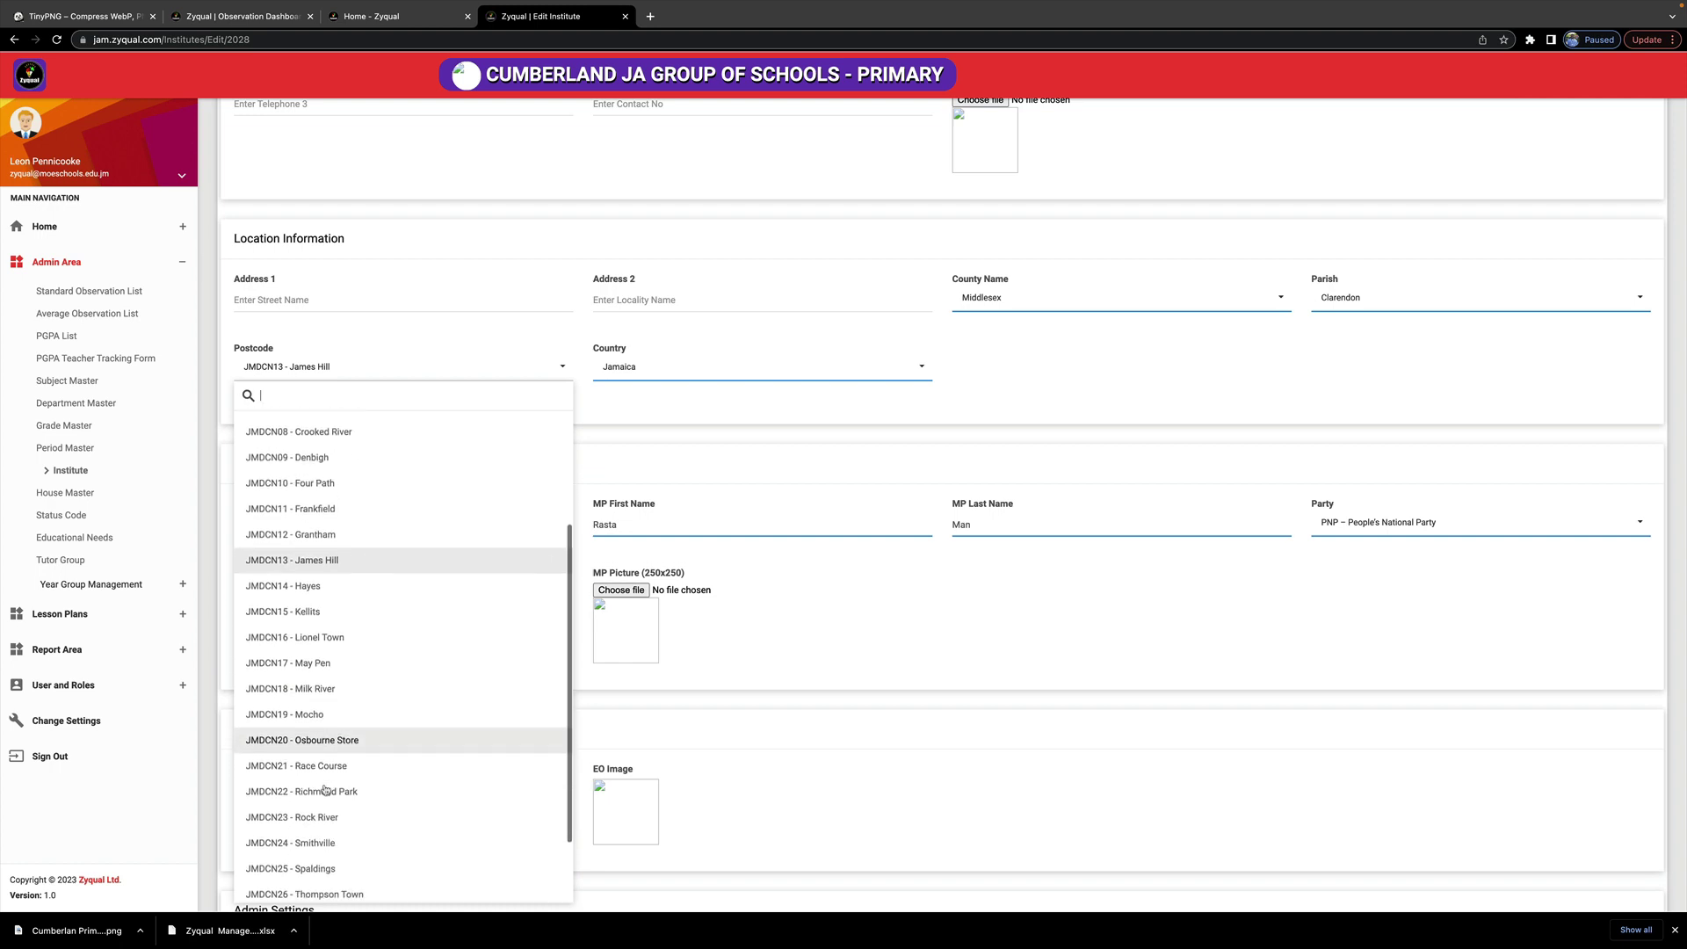
pyautogui.click(317, 865)
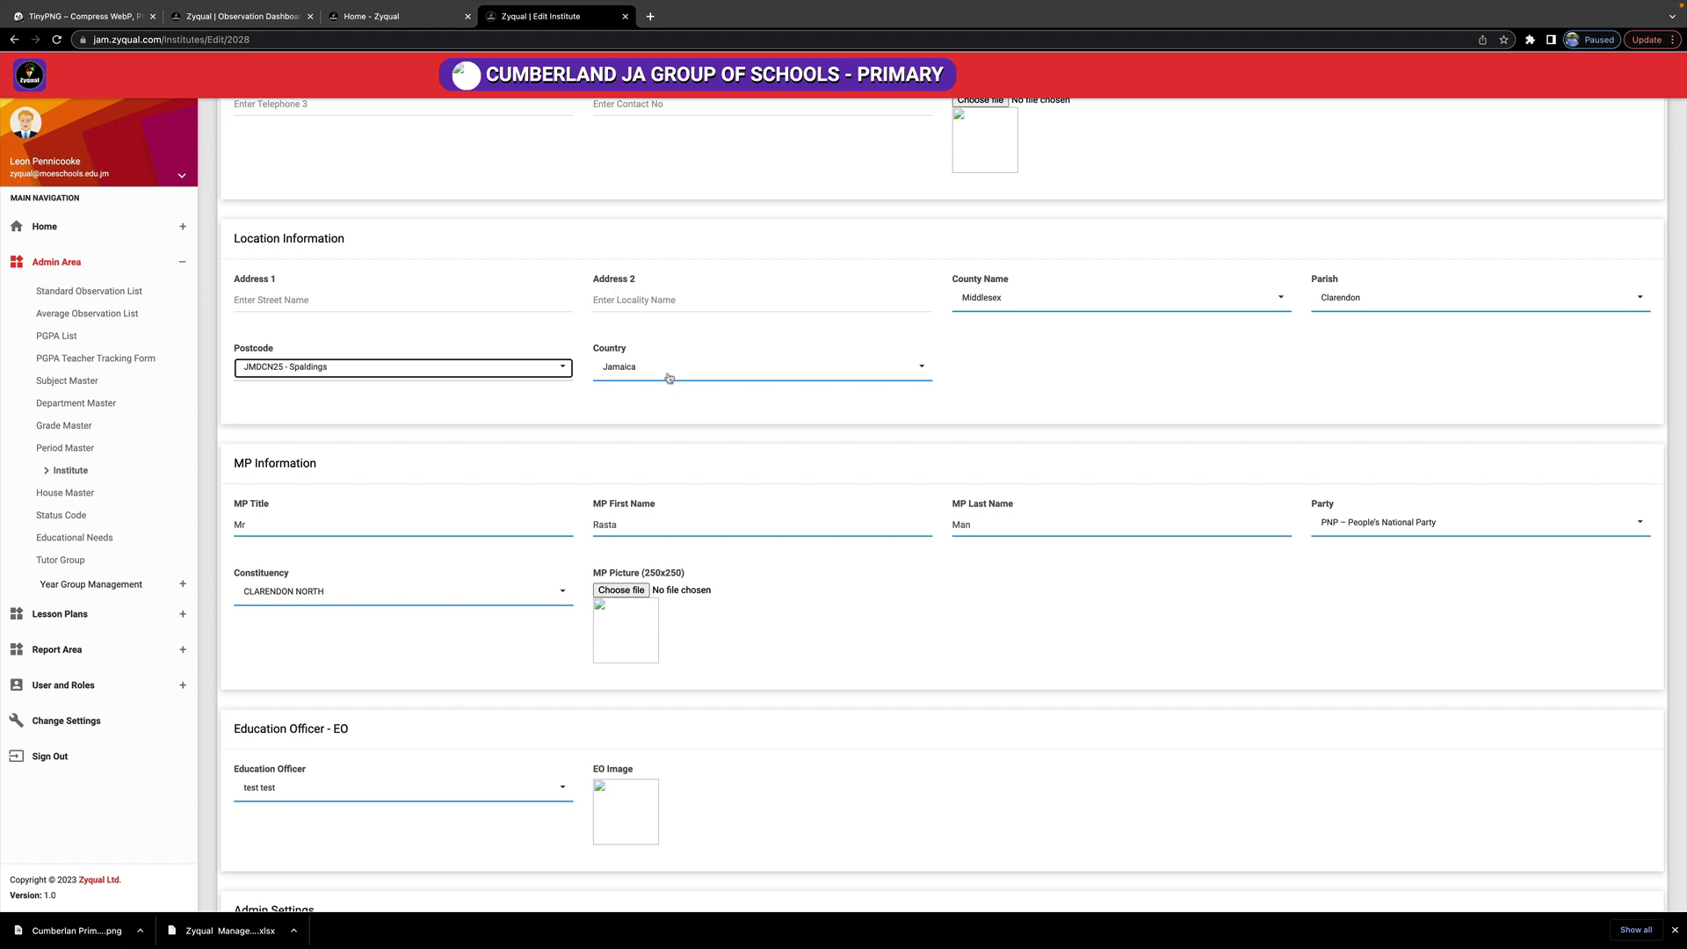
# Set the party in the MP Information section to JLP – Jamaica Labour Party.
pyautogui.scroll(-3, 677, 387)
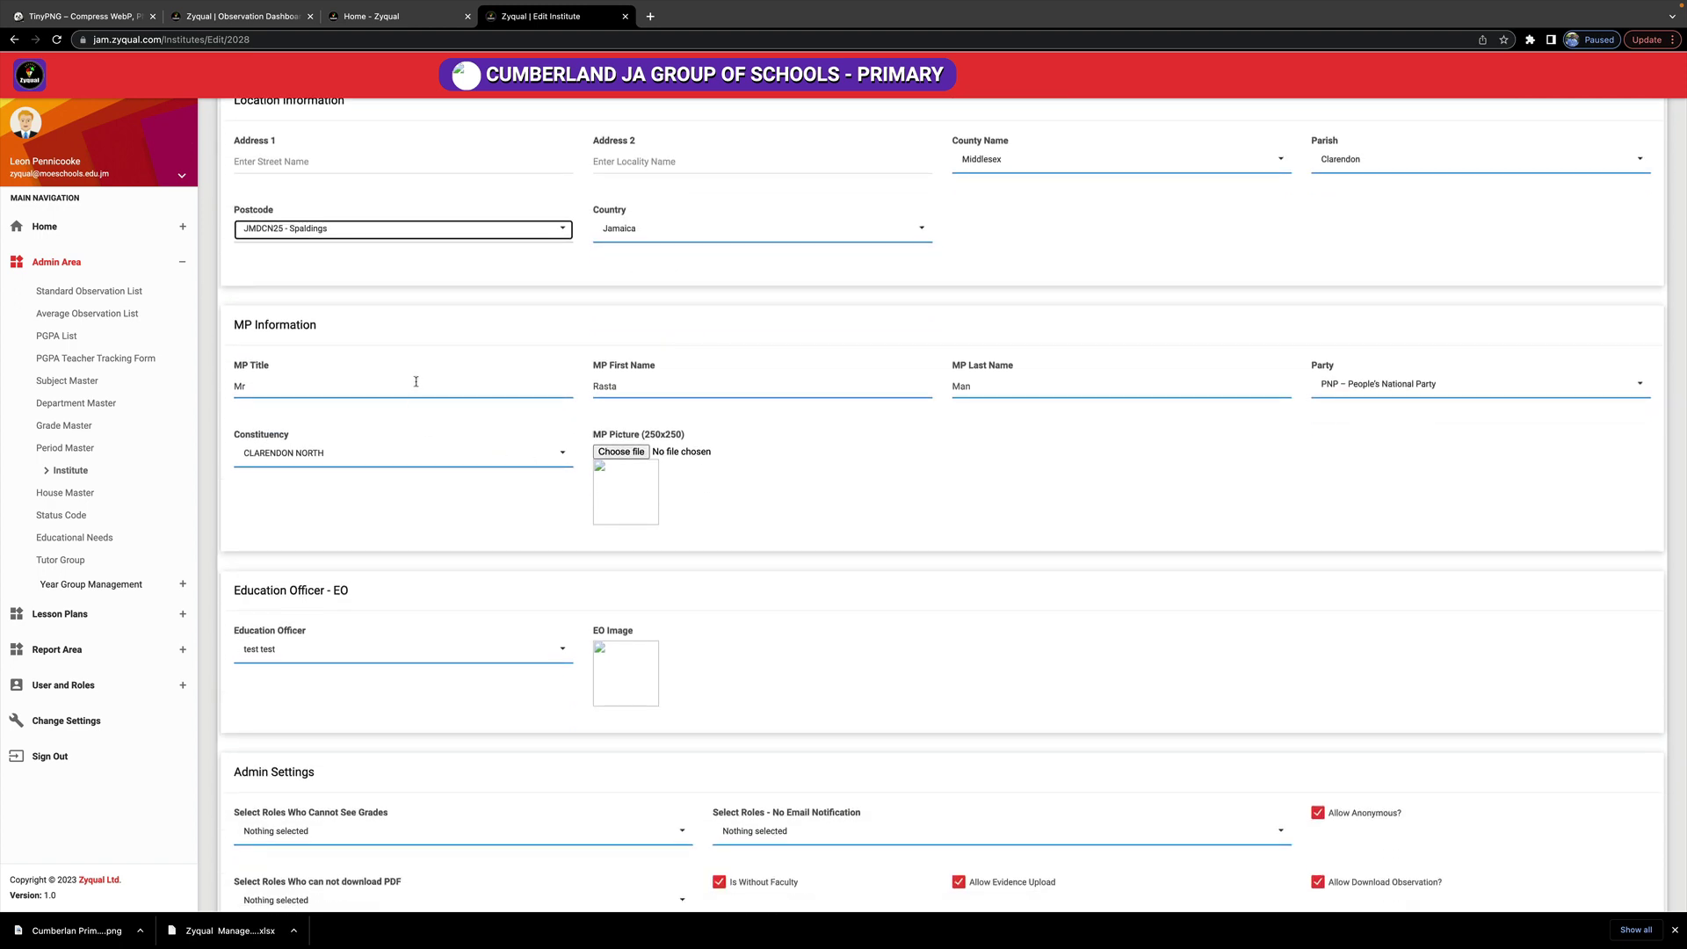
pyautogui.scroll(-1, 415, 382)
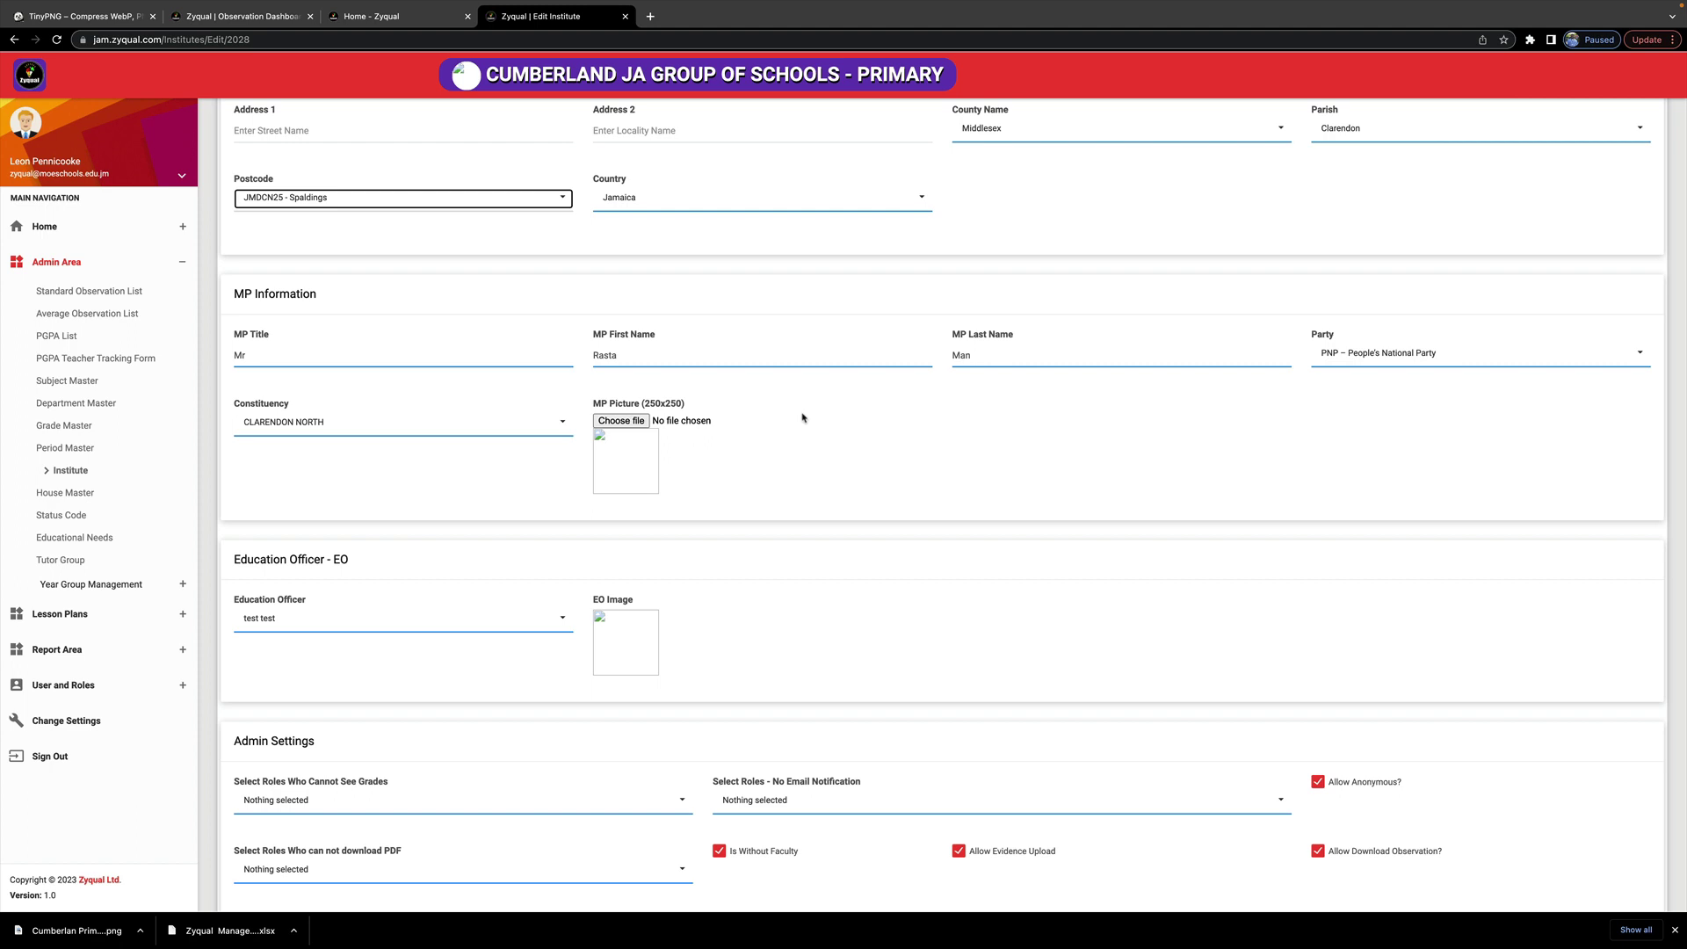
pyautogui.scroll(-3, 493, 392)
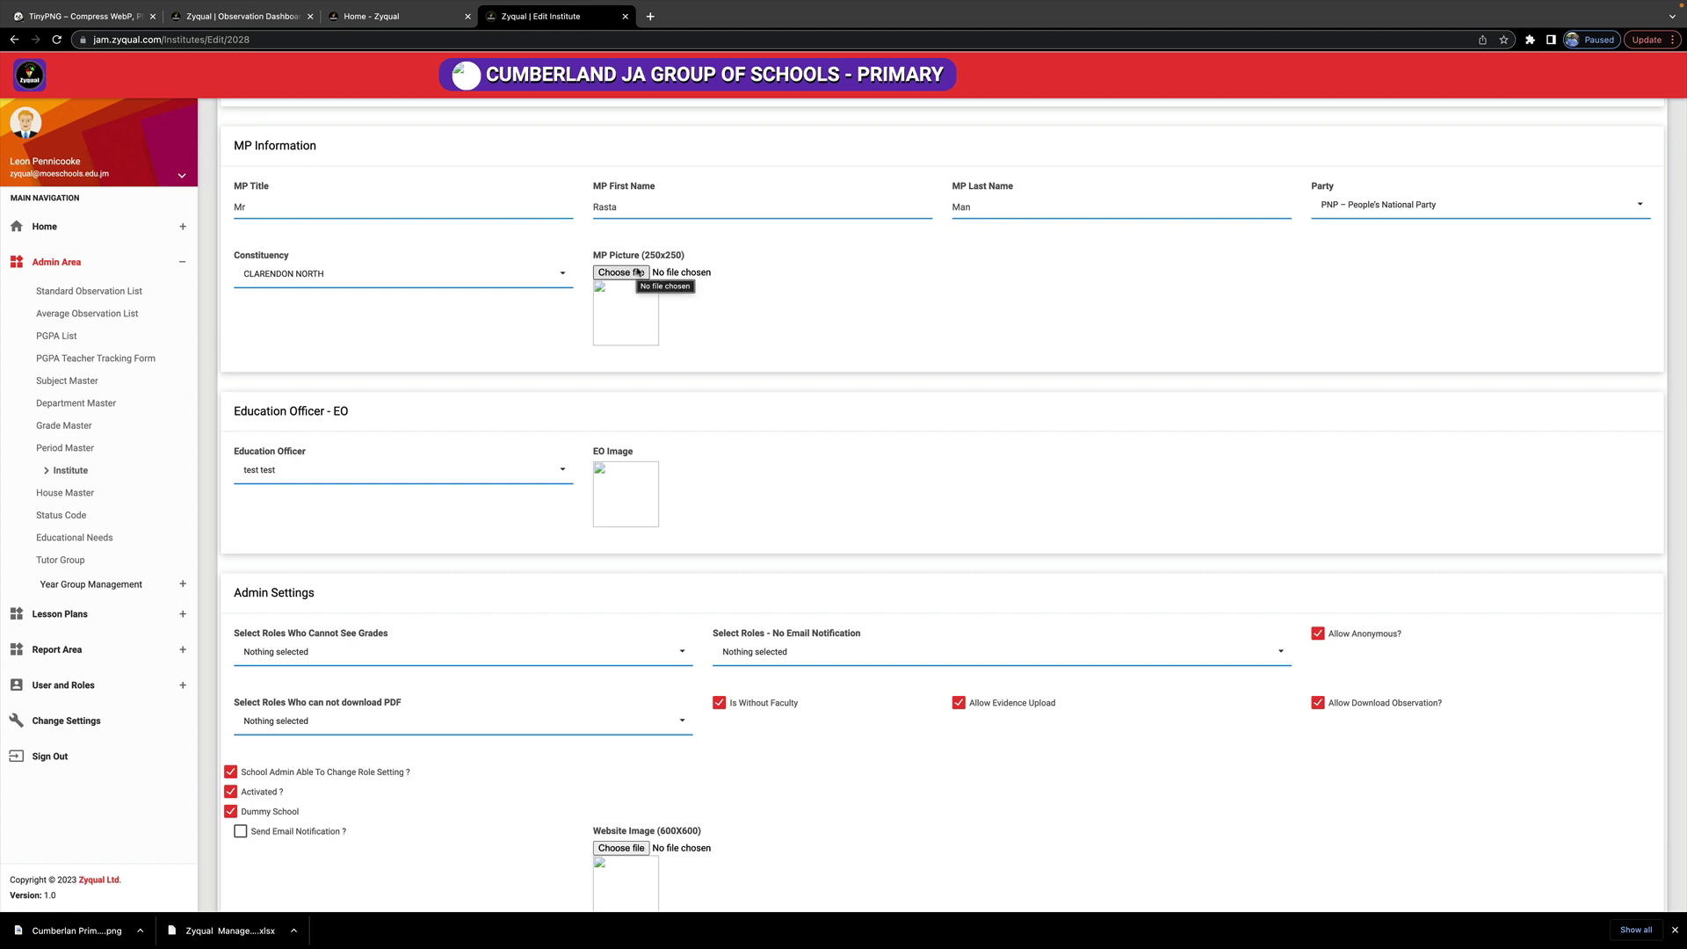
pyautogui.click(1358, 208)
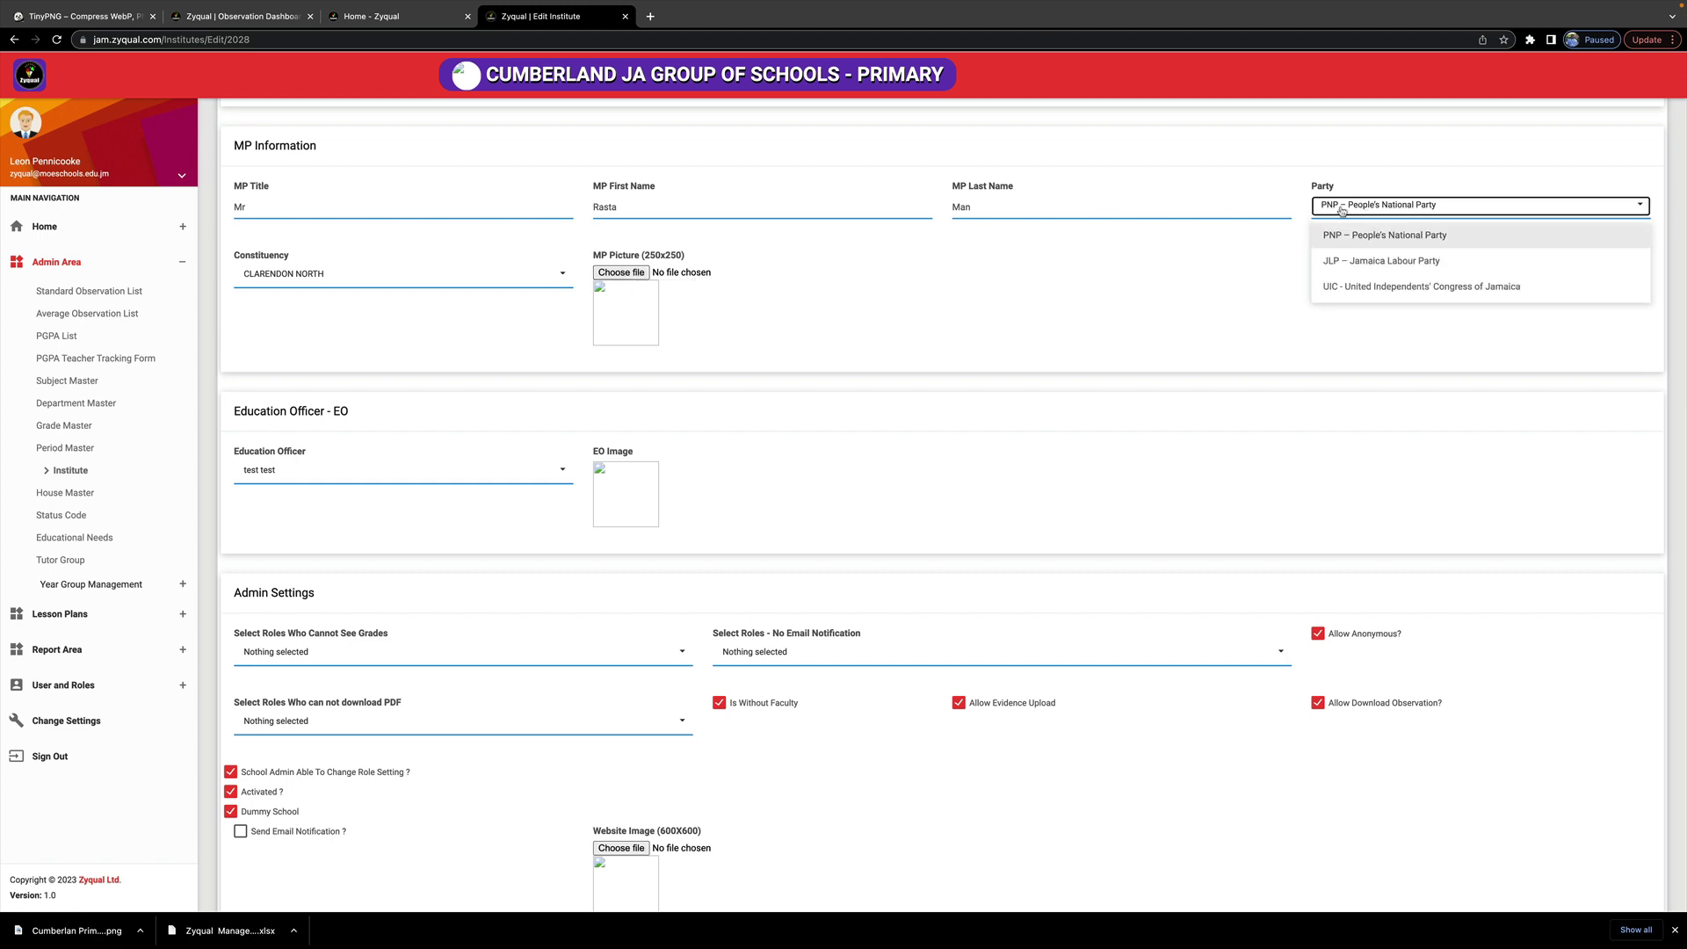
pyautogui.click(1353, 262)
pyautogui.click(1379, 208)
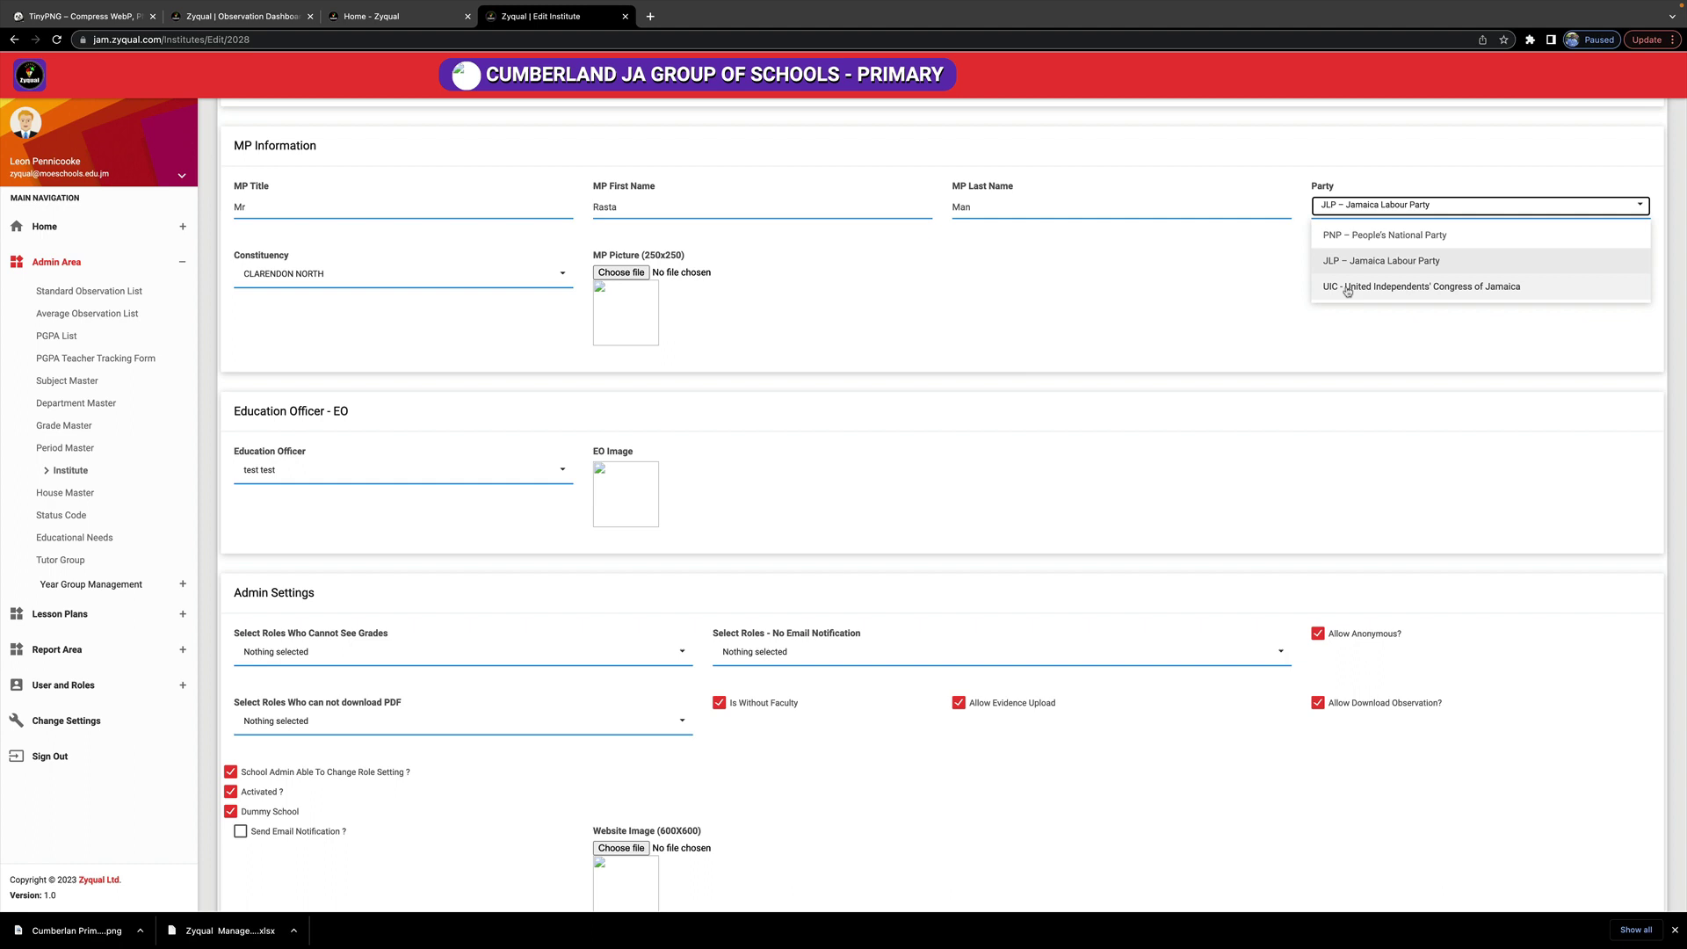
pyautogui.click(1369, 288)
pyautogui.click(1360, 209)
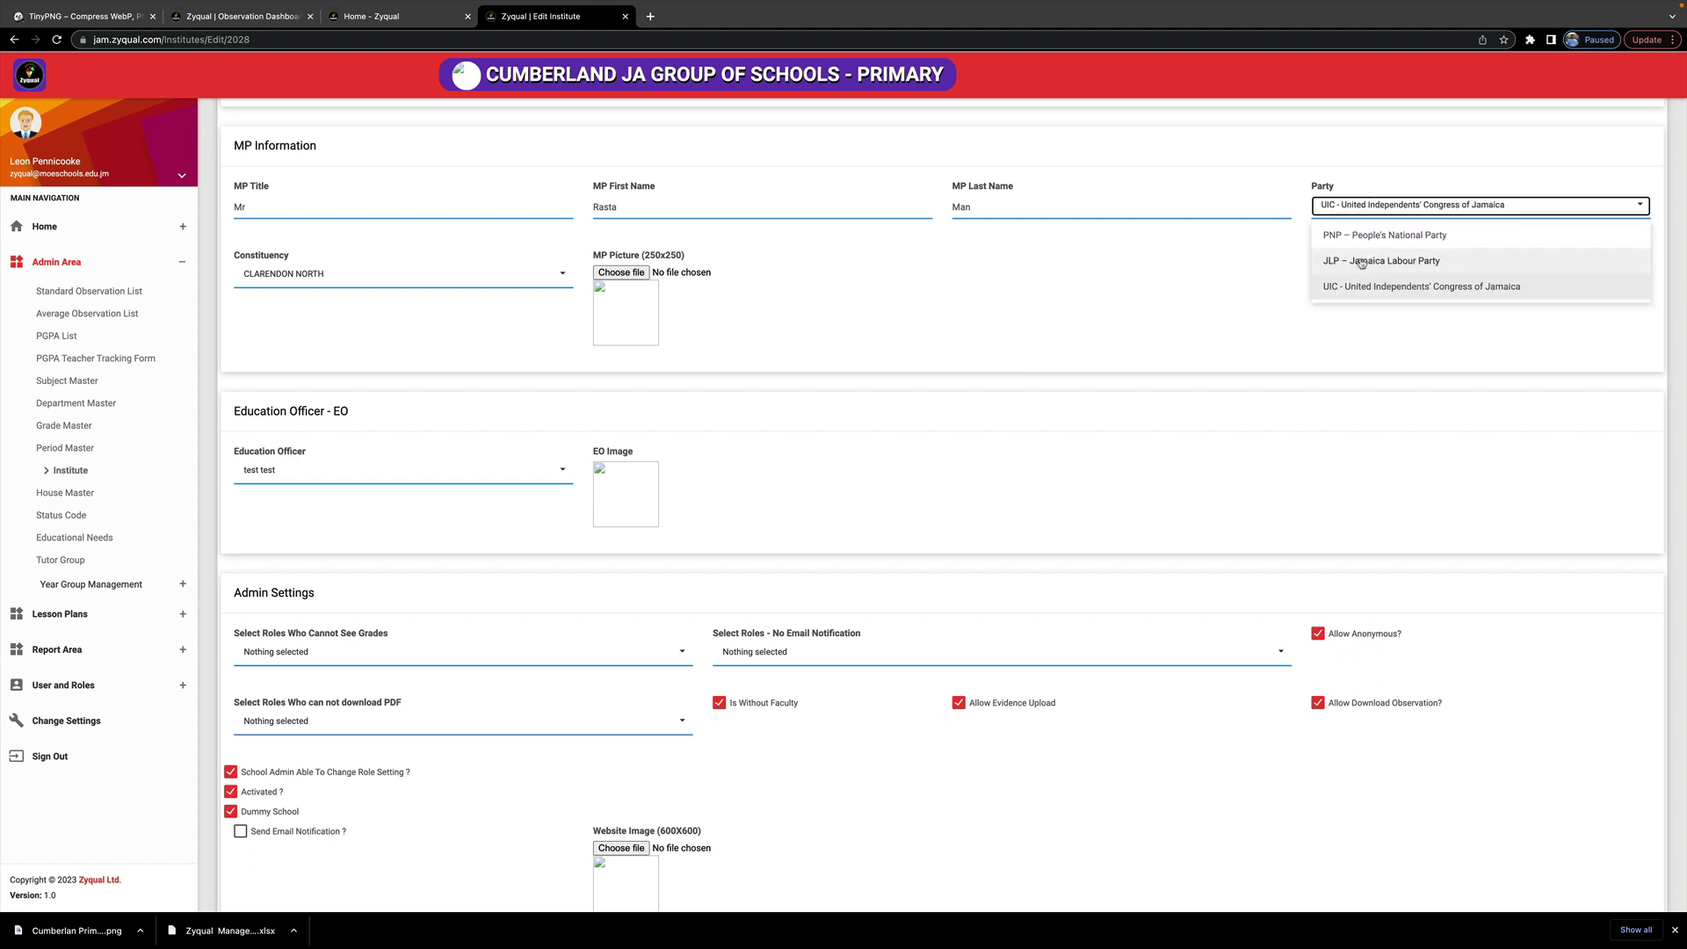
pyautogui.click(1364, 261)
pyautogui.click(1375, 210)
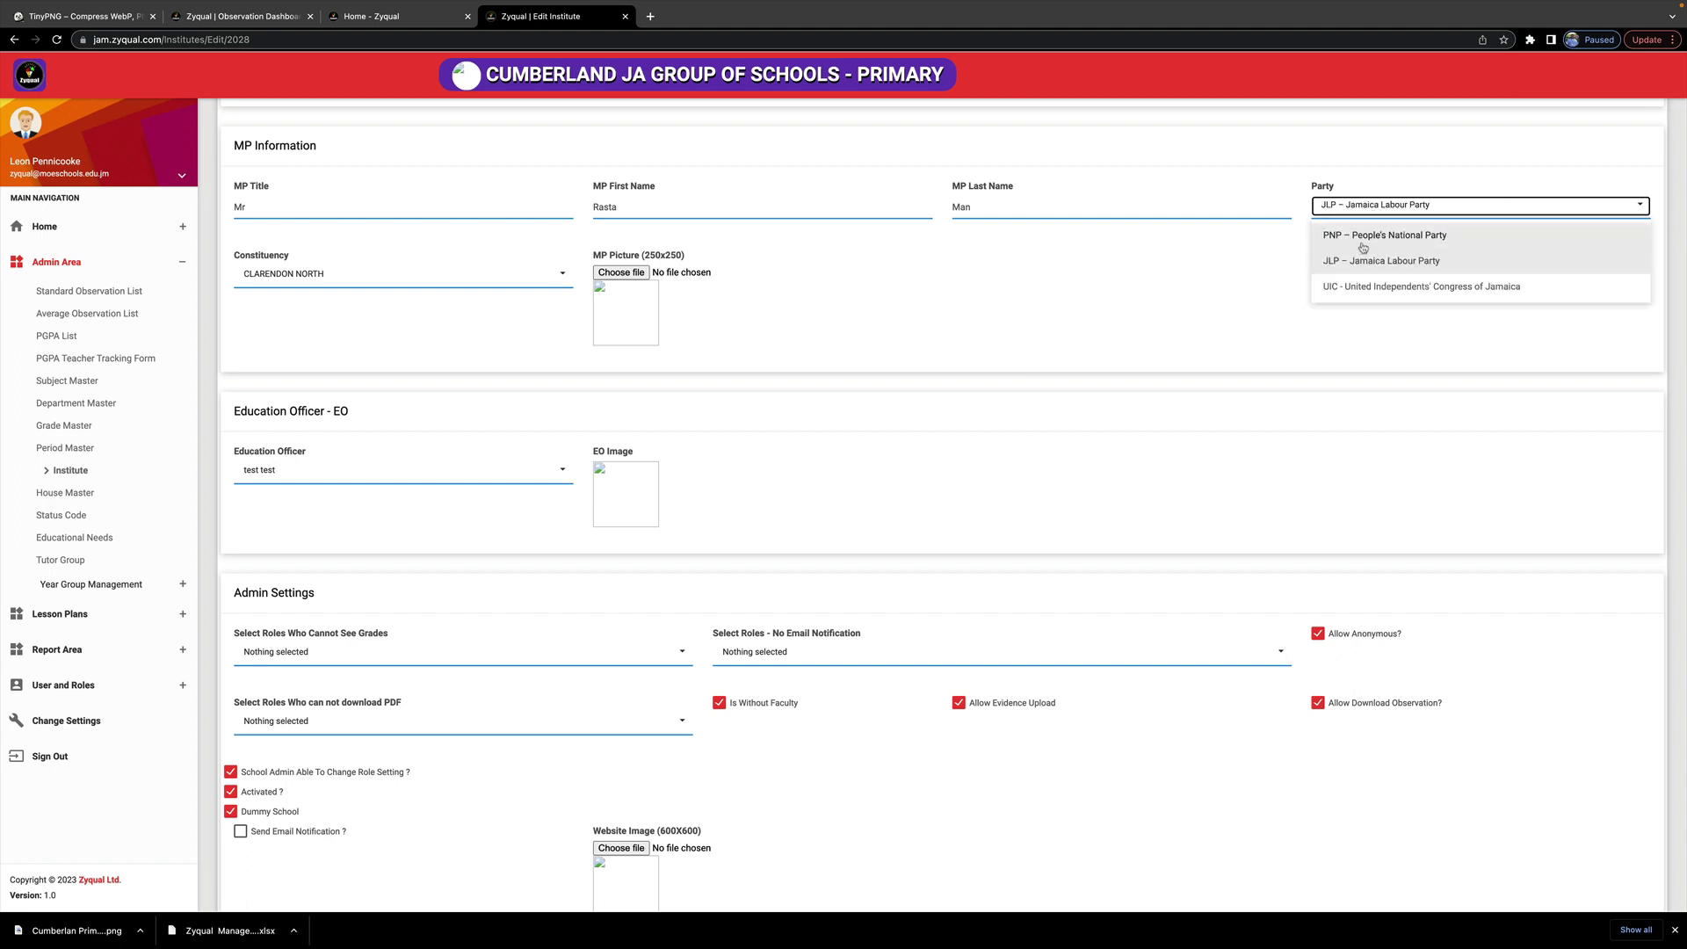
pyautogui.click(1260, 276)
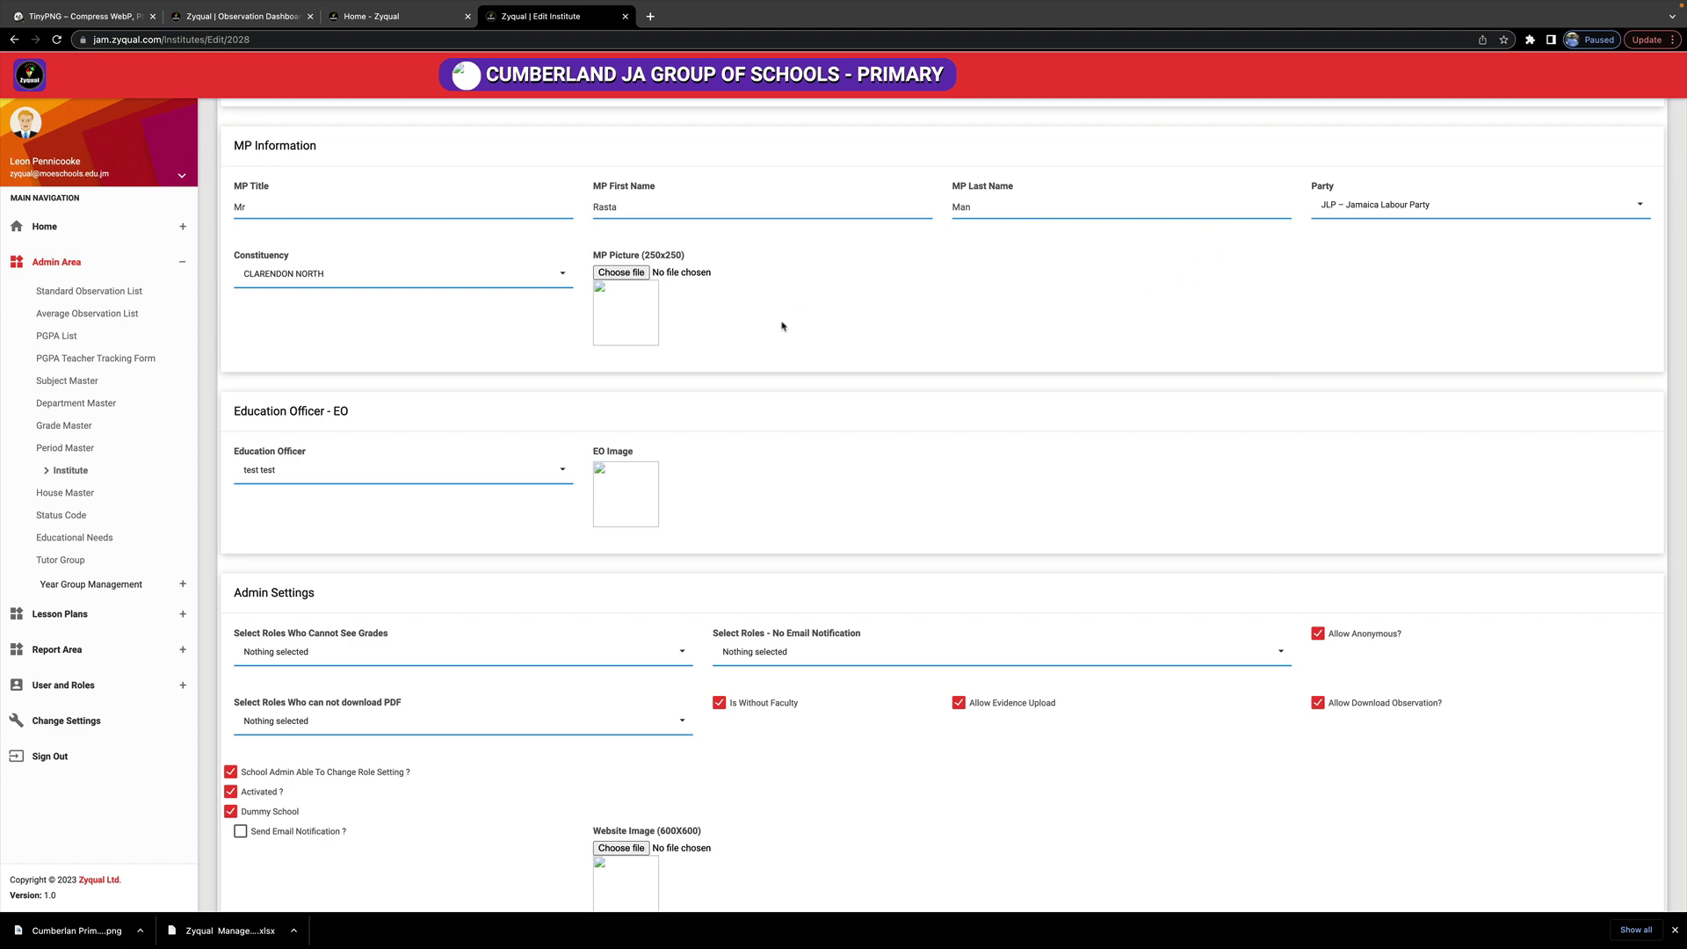
# Look through the available education officers and keep the test test entry selected.
pyautogui.scroll(-1, 769, 329)
pyautogui.scroll(-1, 769, 329)
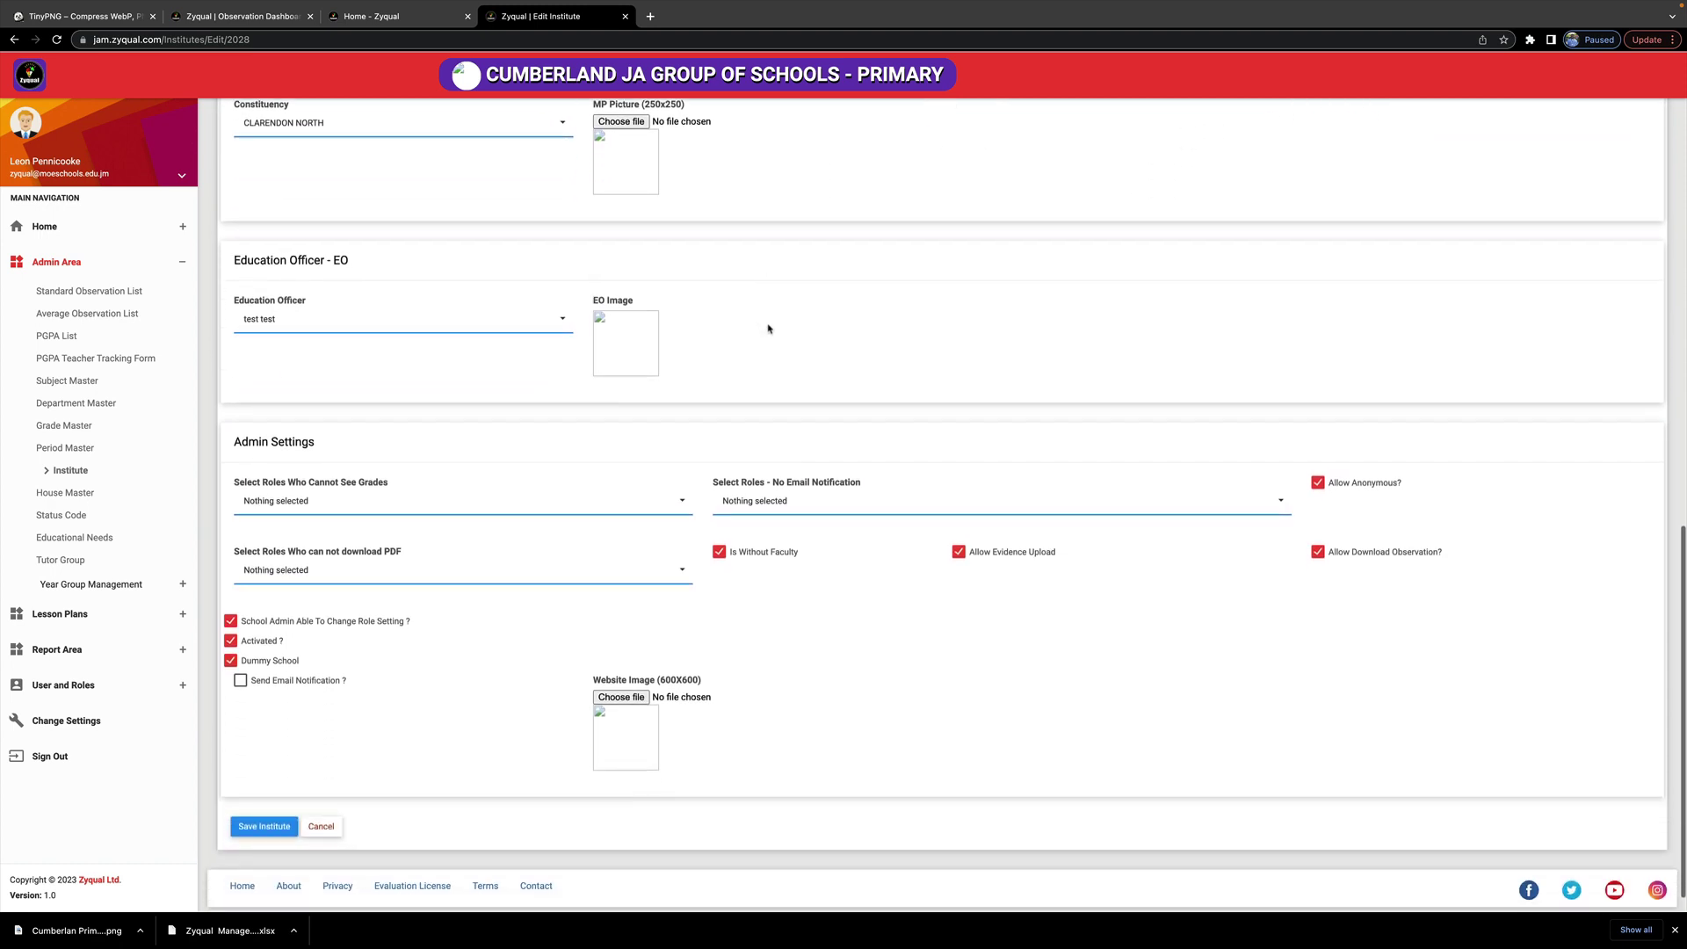
pyautogui.click(523, 323)
pyautogui.scroll(-1, 334, 529)
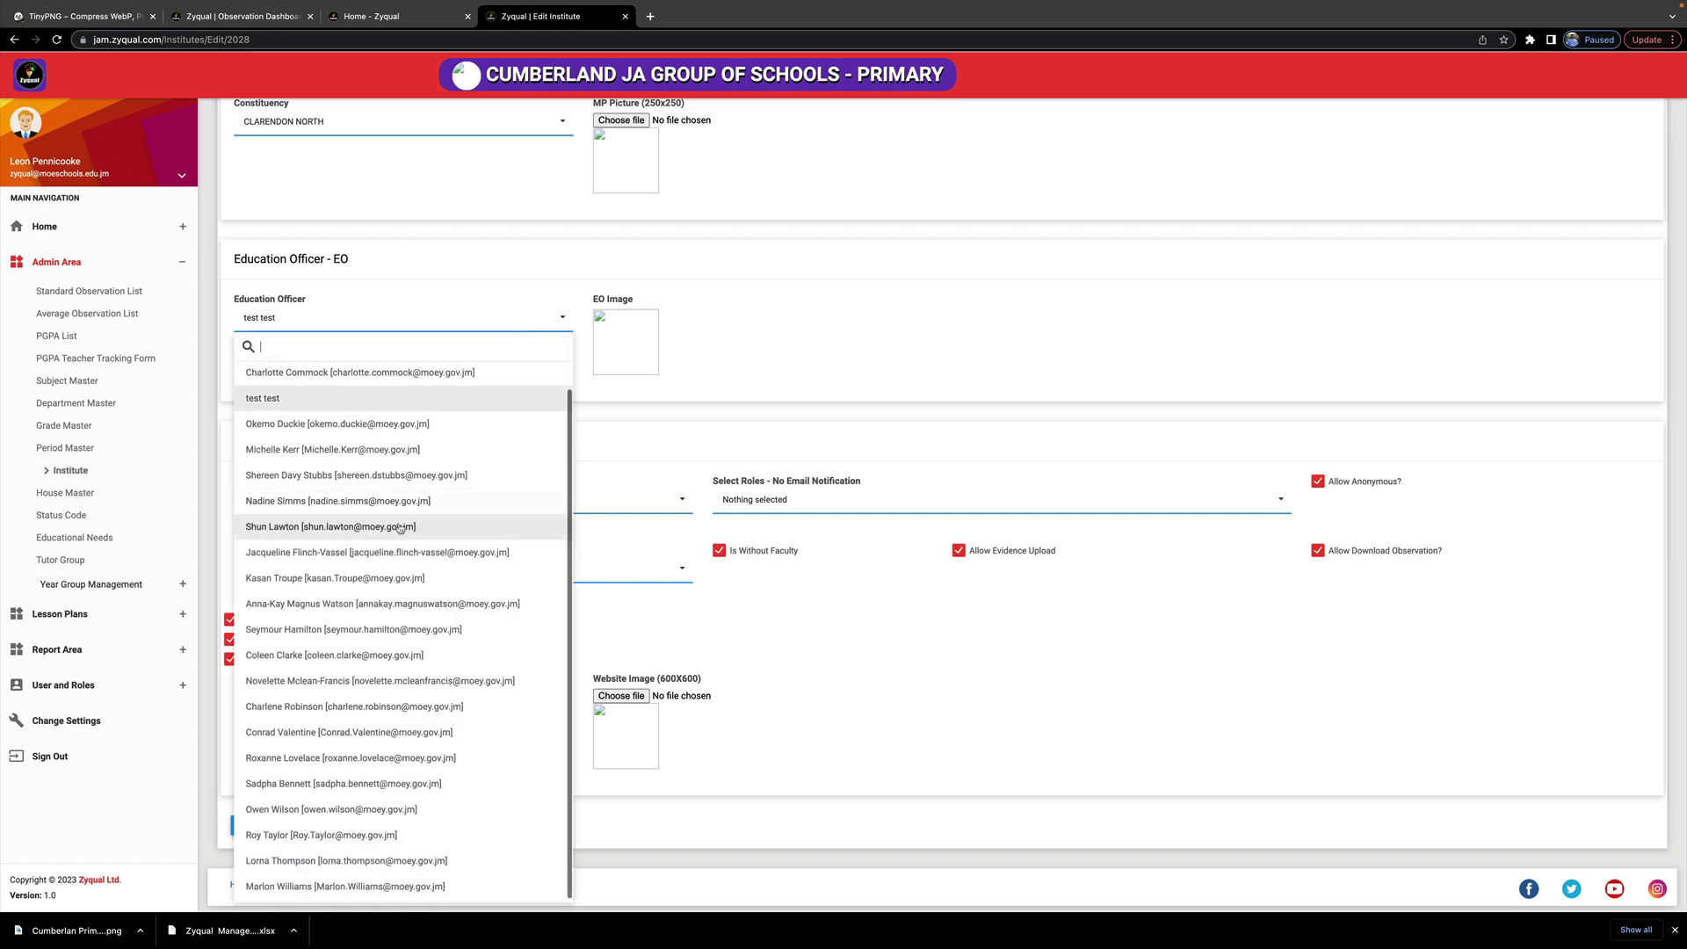
pyautogui.scroll(1, 334, 529)
pyautogui.click(262, 428)
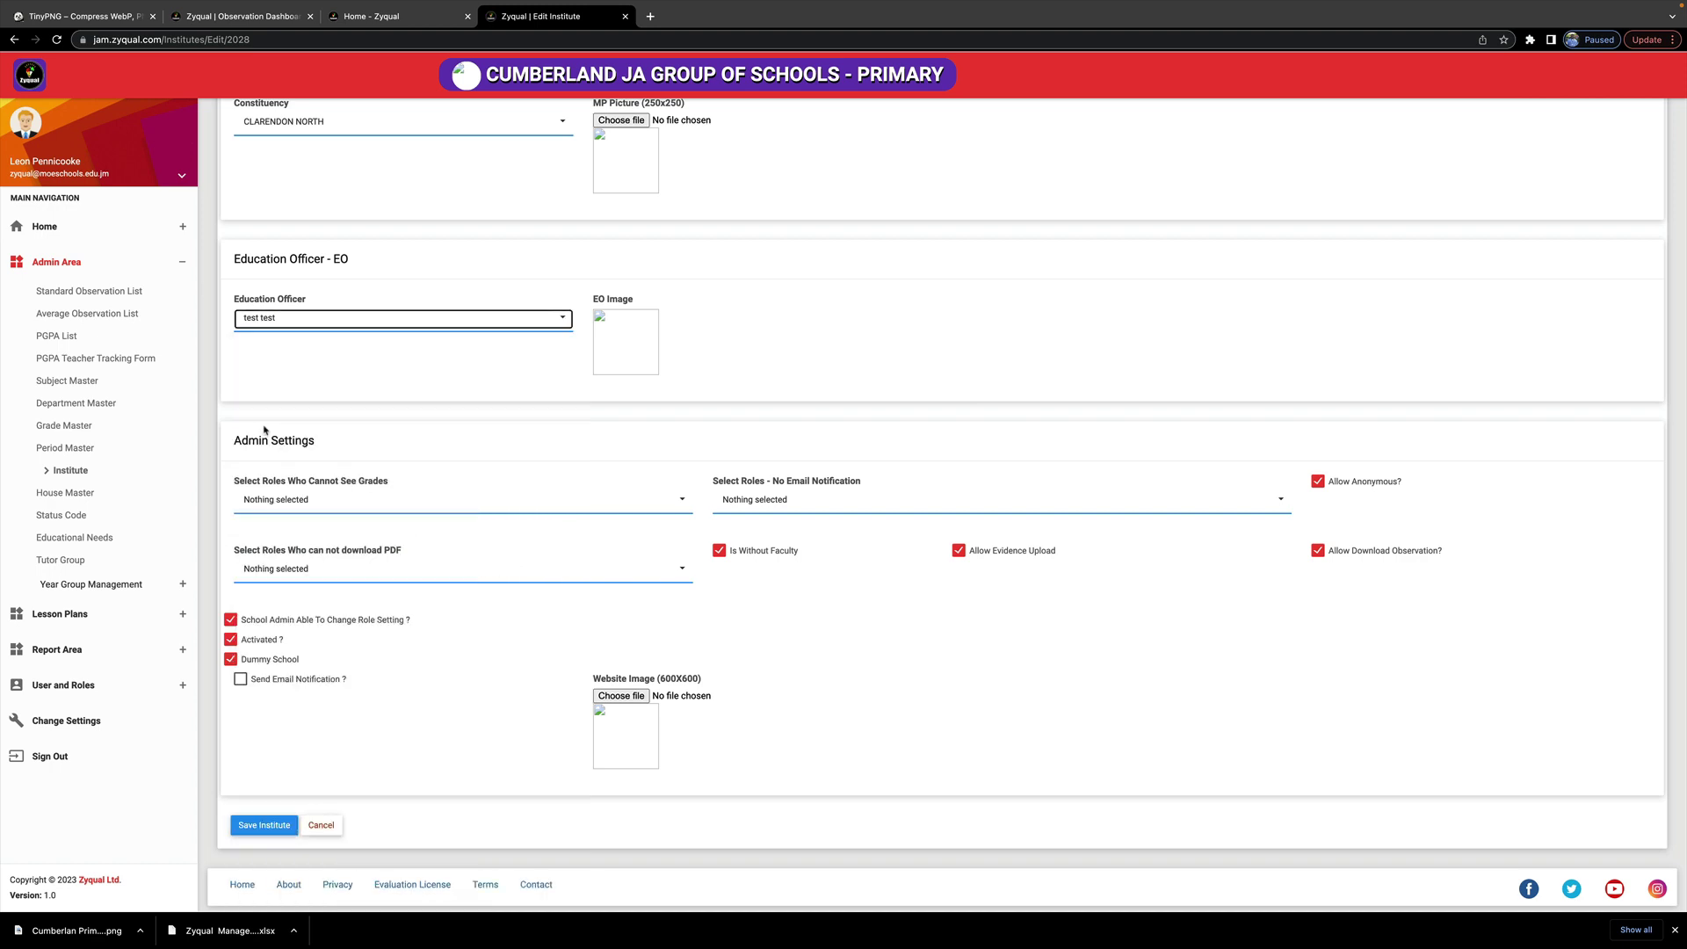
pyautogui.click(764, 341)
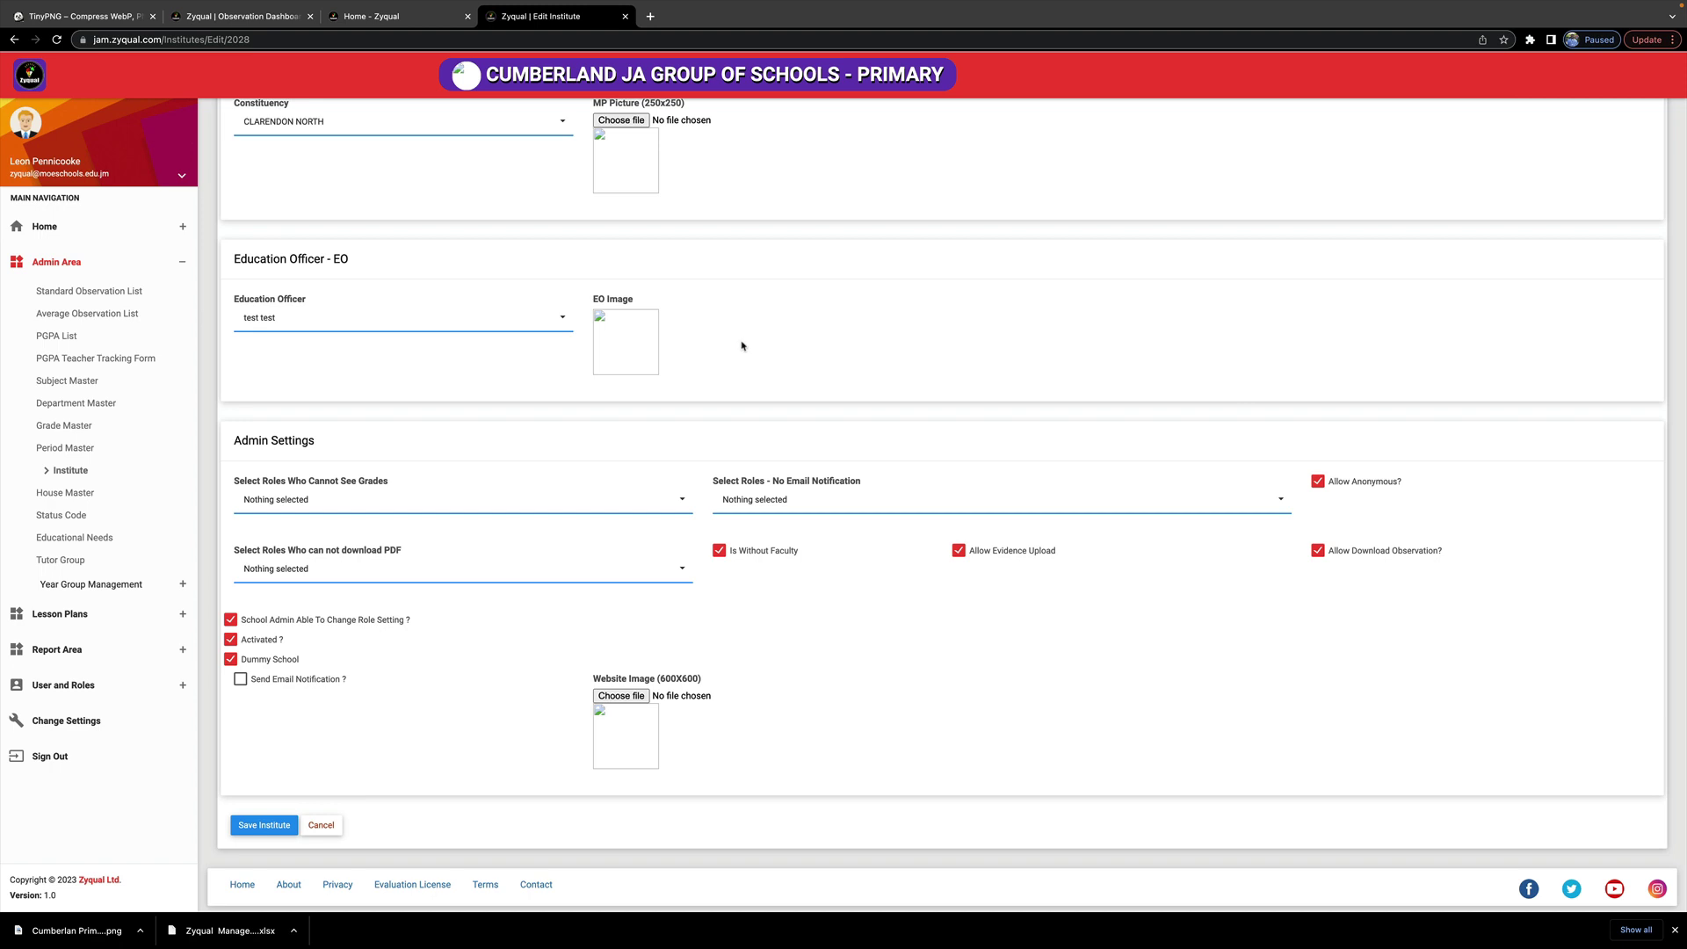
# Turn off Is Without Faculty in the Admin Settings, save the institute, and review the saved record.
pyautogui.scroll(-1, 743, 345)
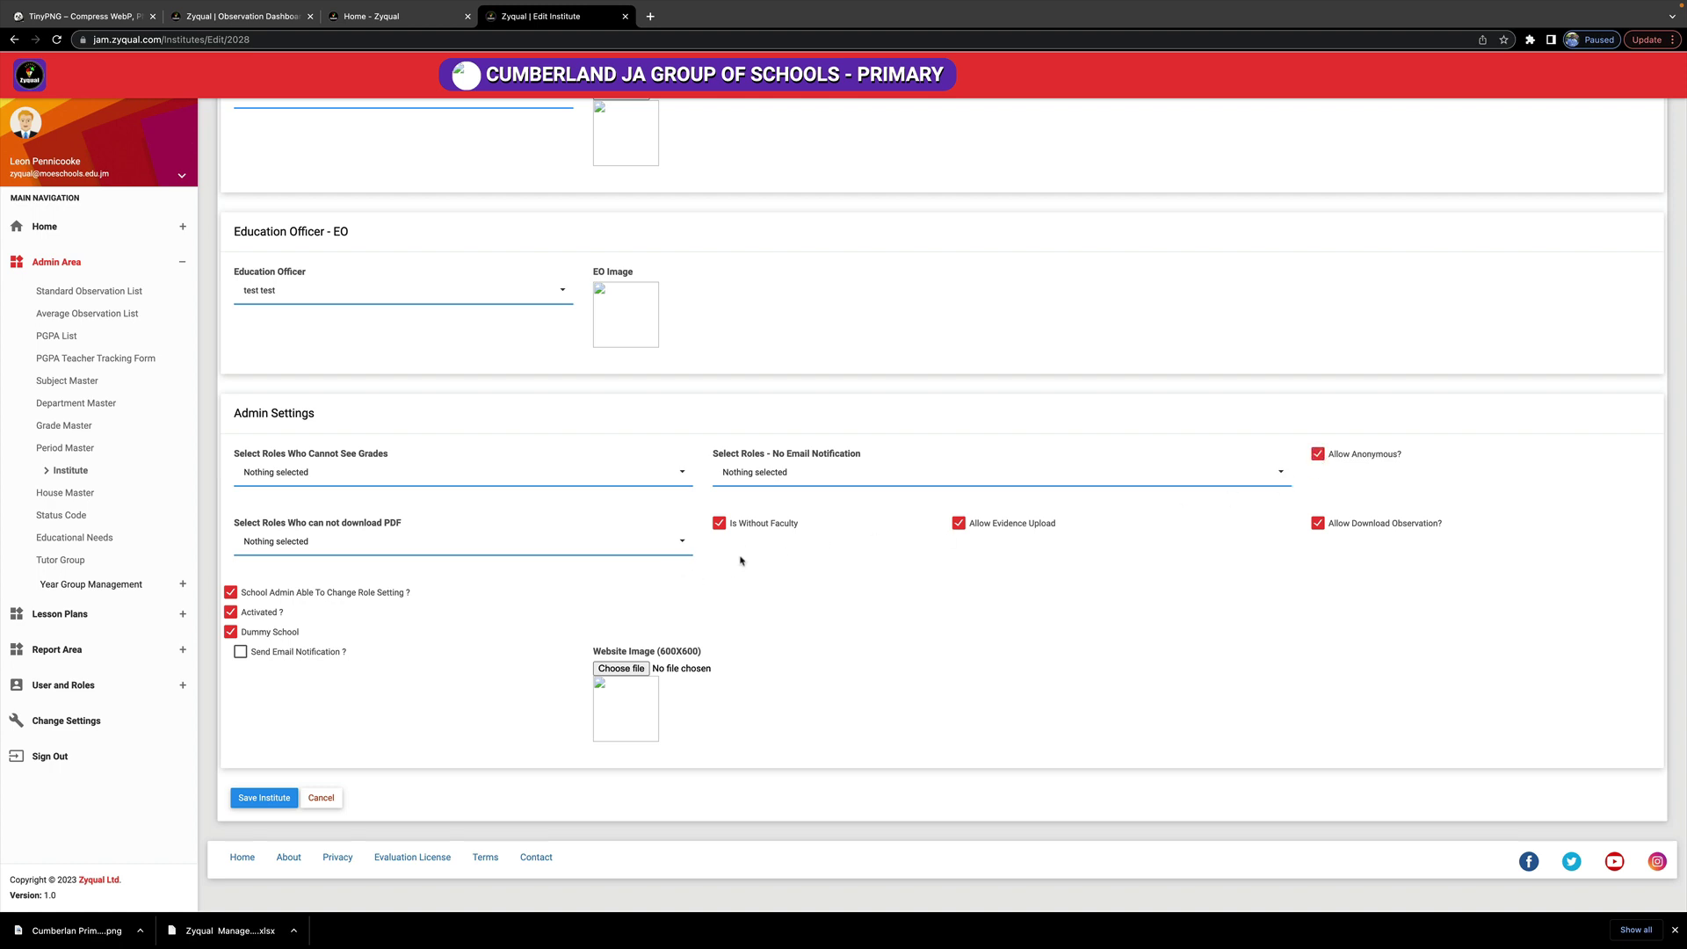
pyautogui.click(719, 525)
pyautogui.click(241, 653)
pyautogui.click(241, 653)
pyautogui.scroll(2, 277, 726)
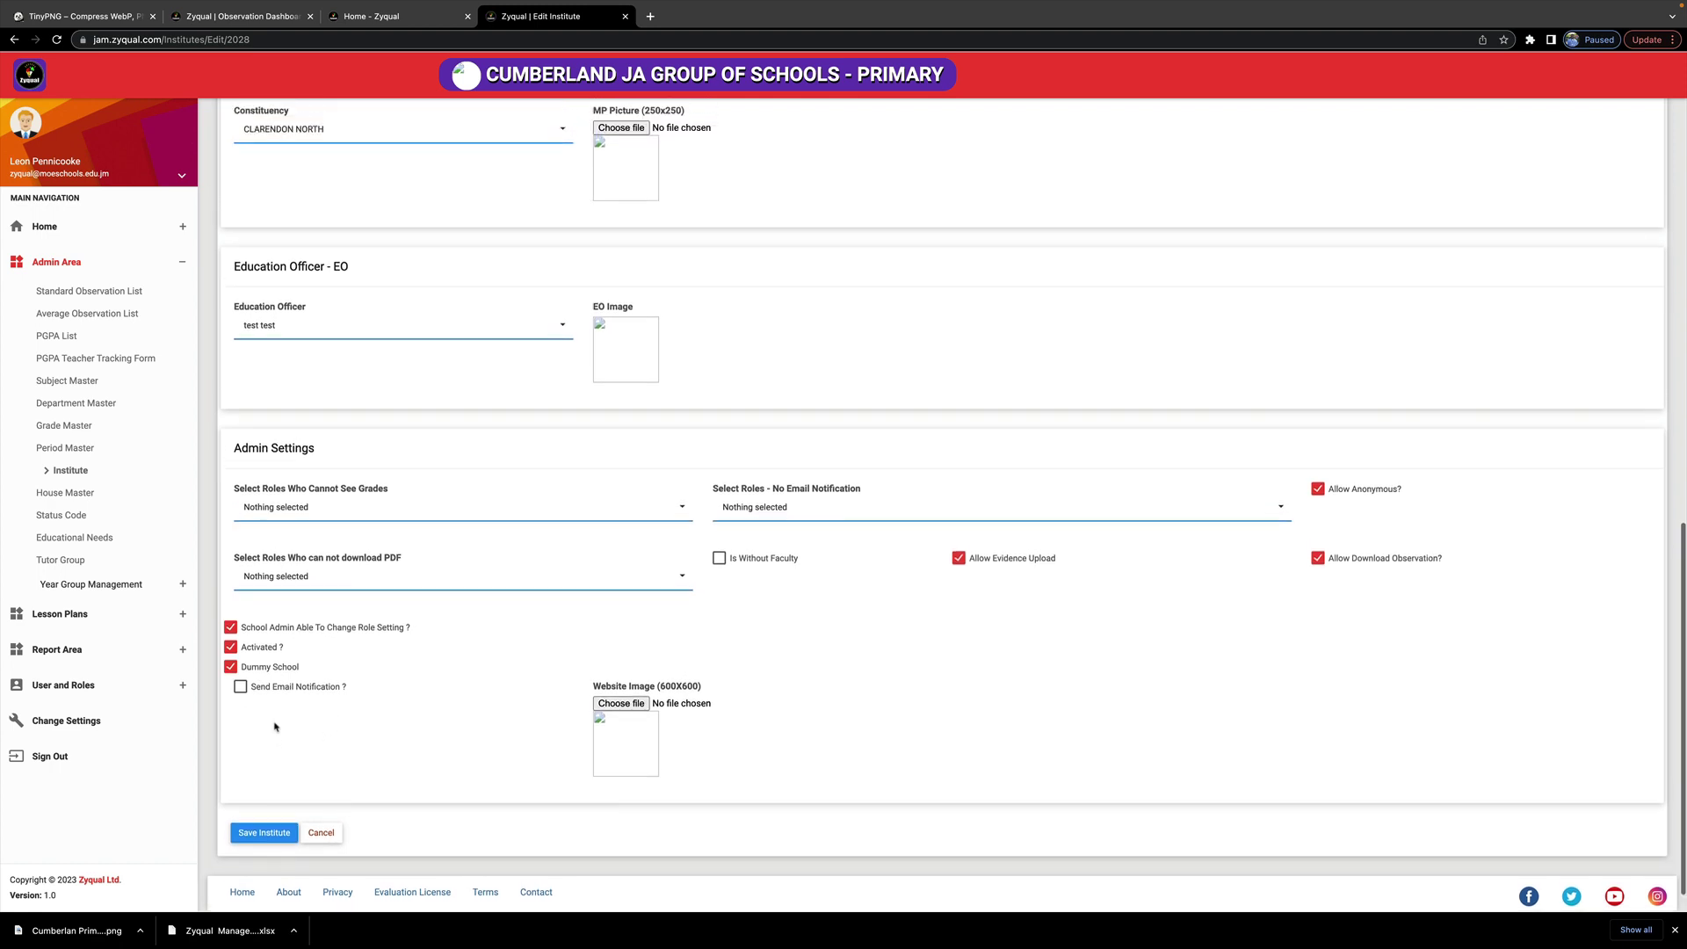
pyautogui.scroll(-2, 277, 726)
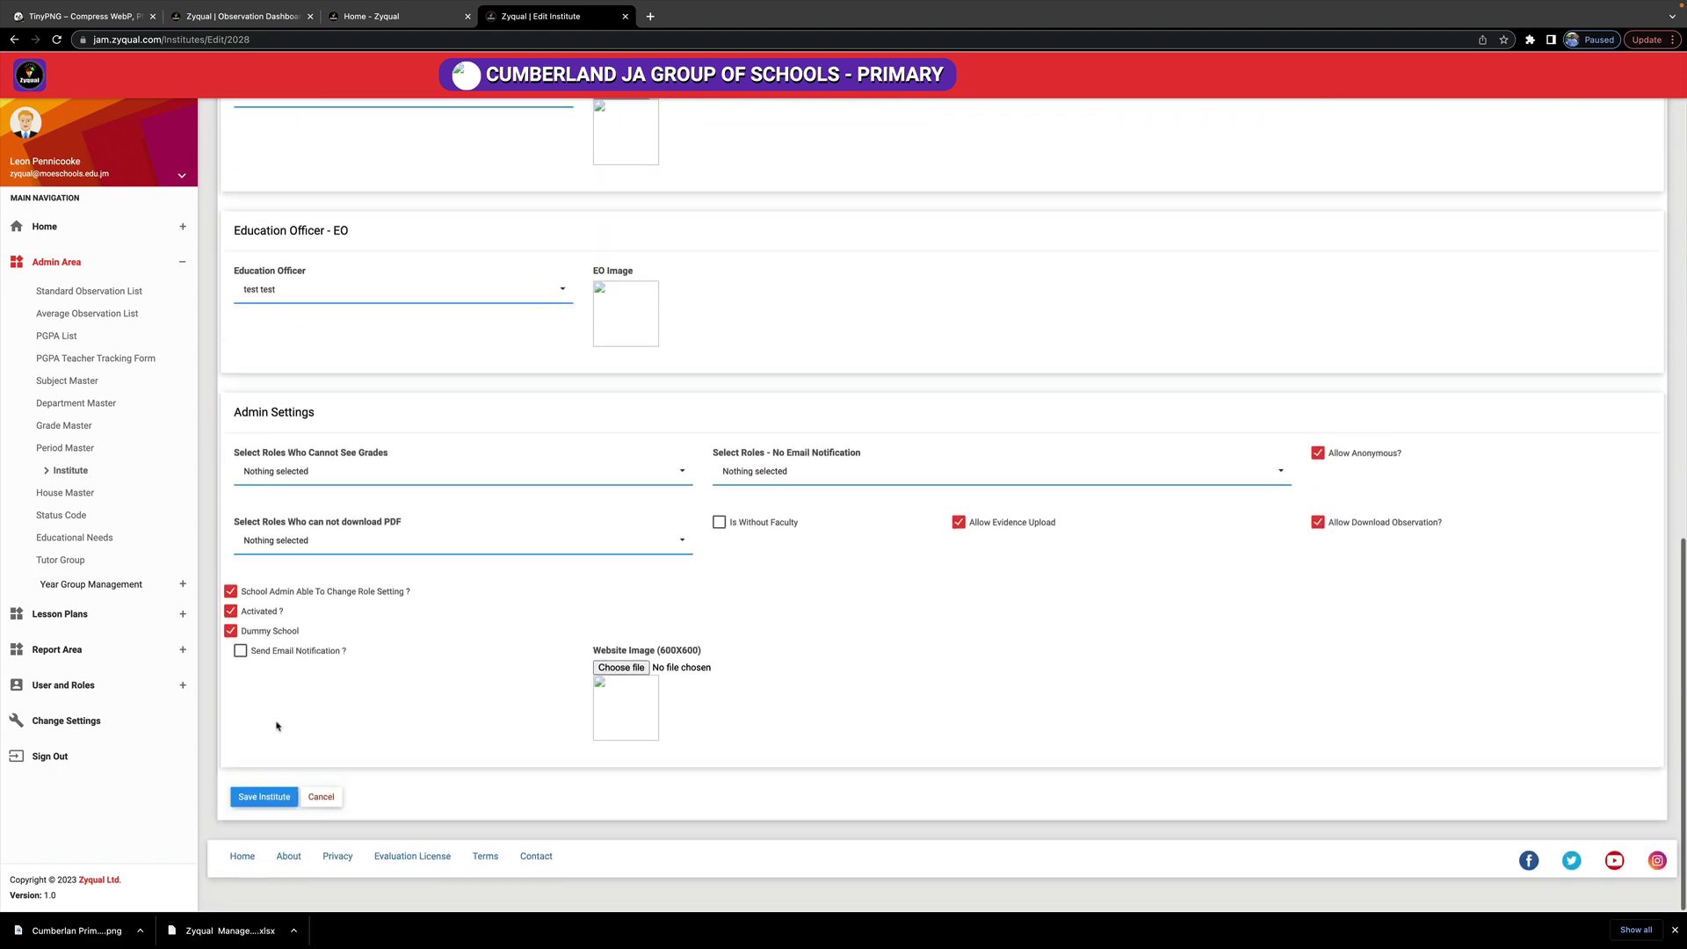
pyautogui.click(265, 801)
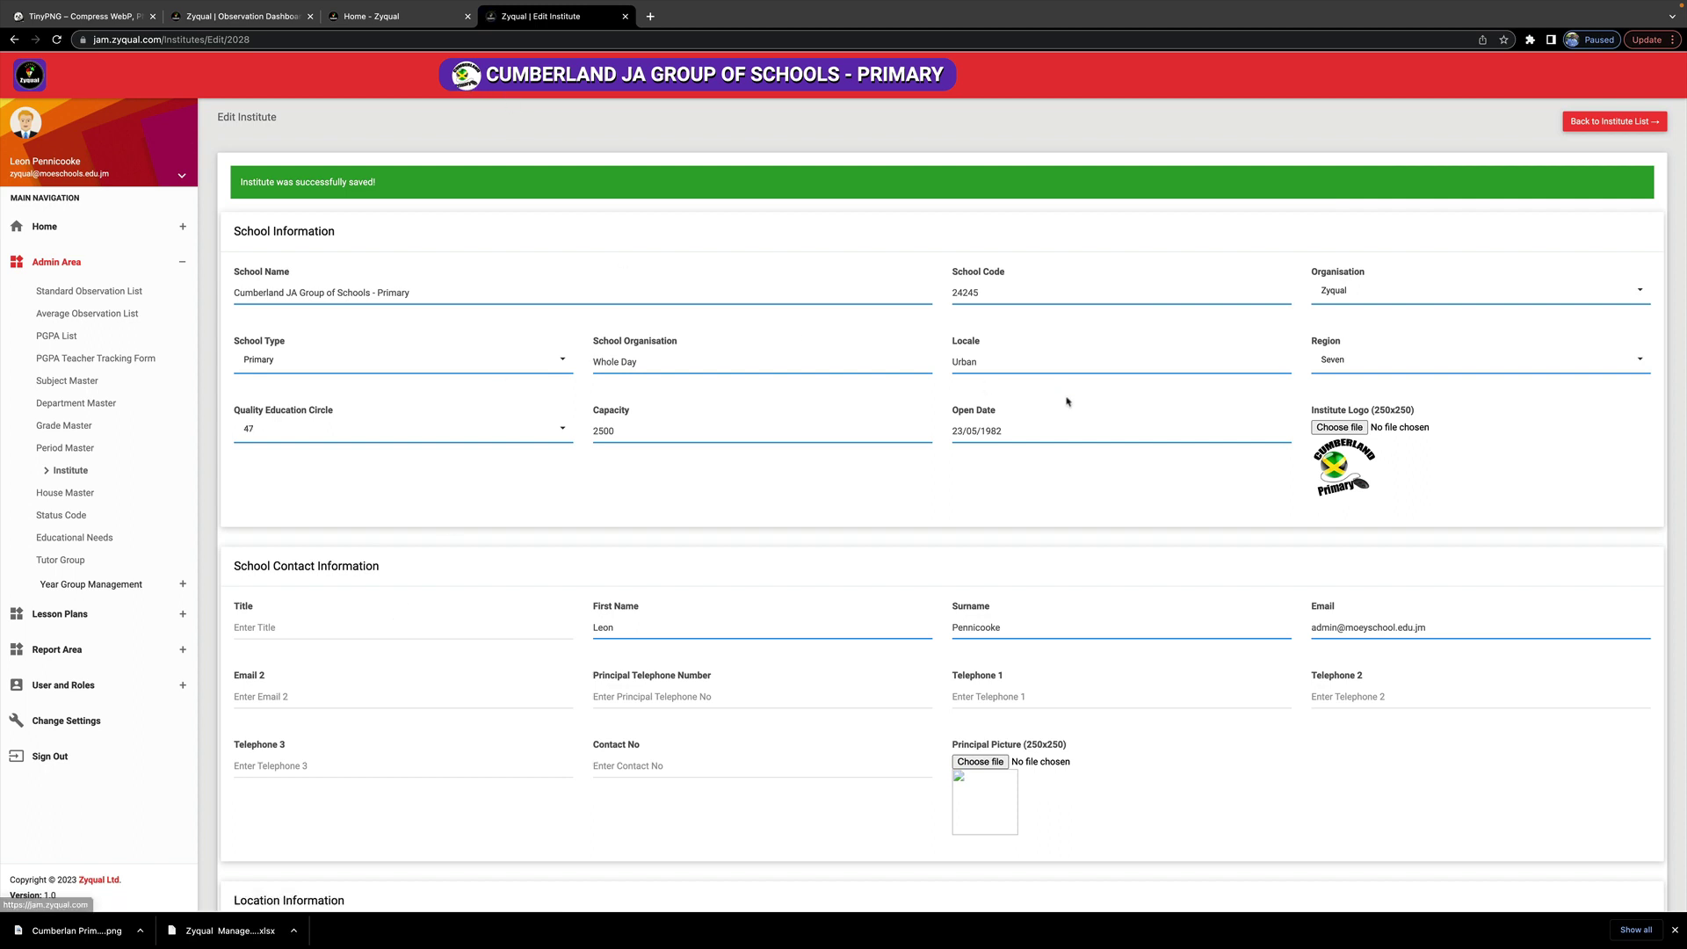
pyautogui.scroll(-10, 1055, 534)
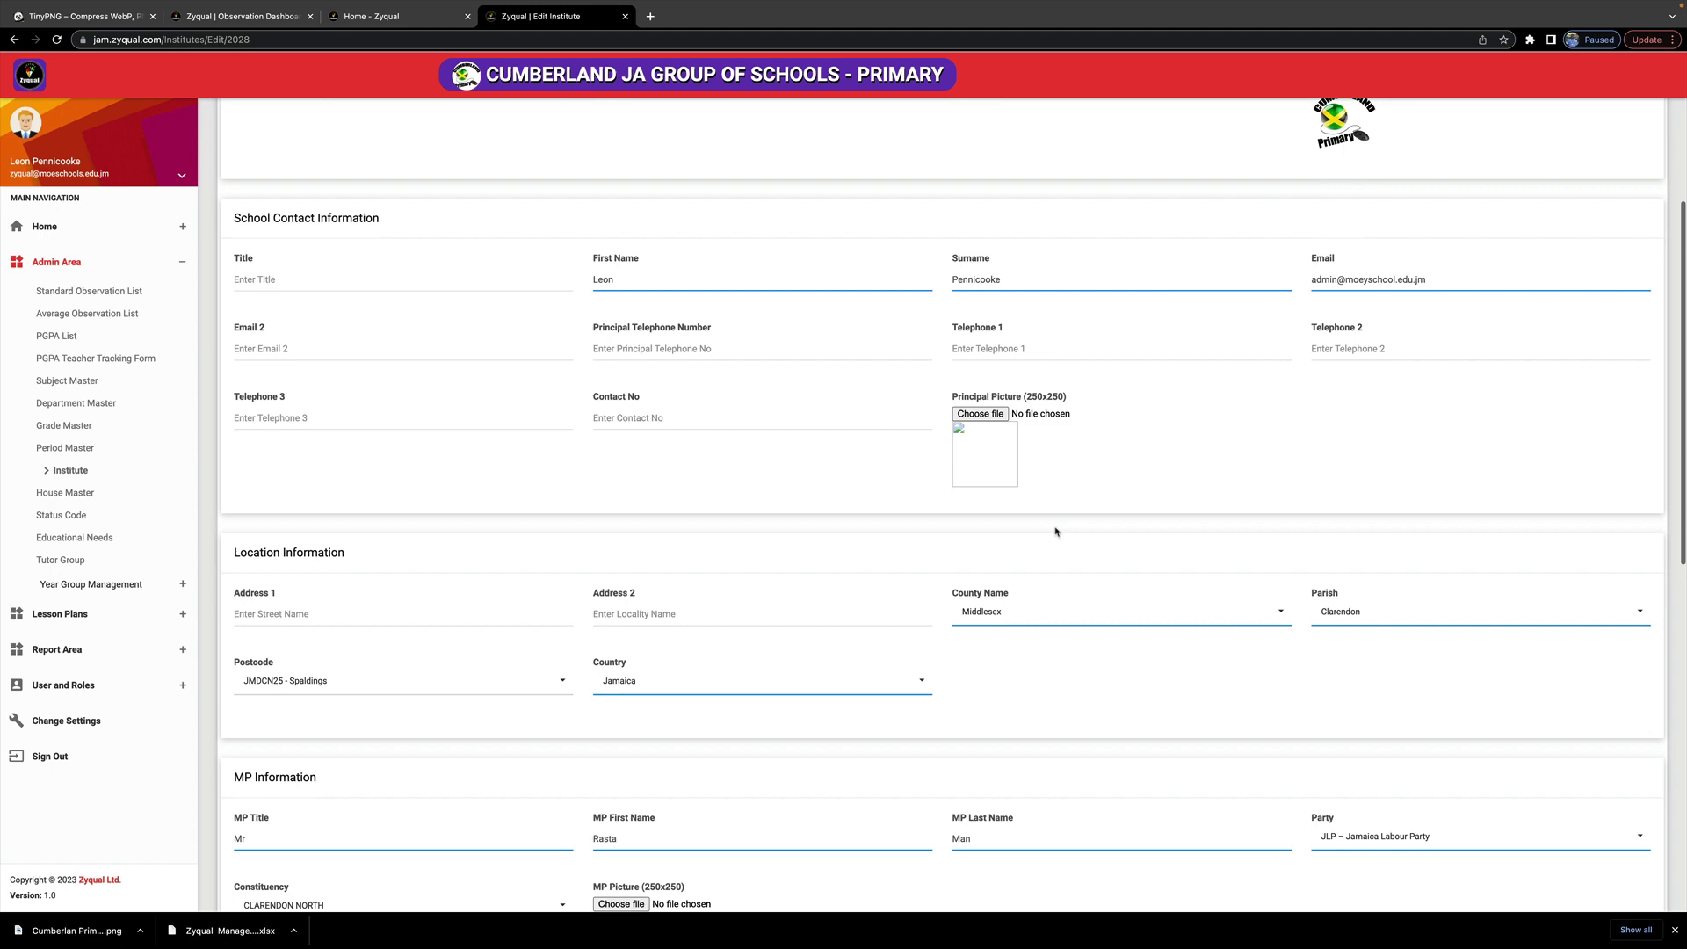
pyautogui.scroll(-3, 1056, 532)
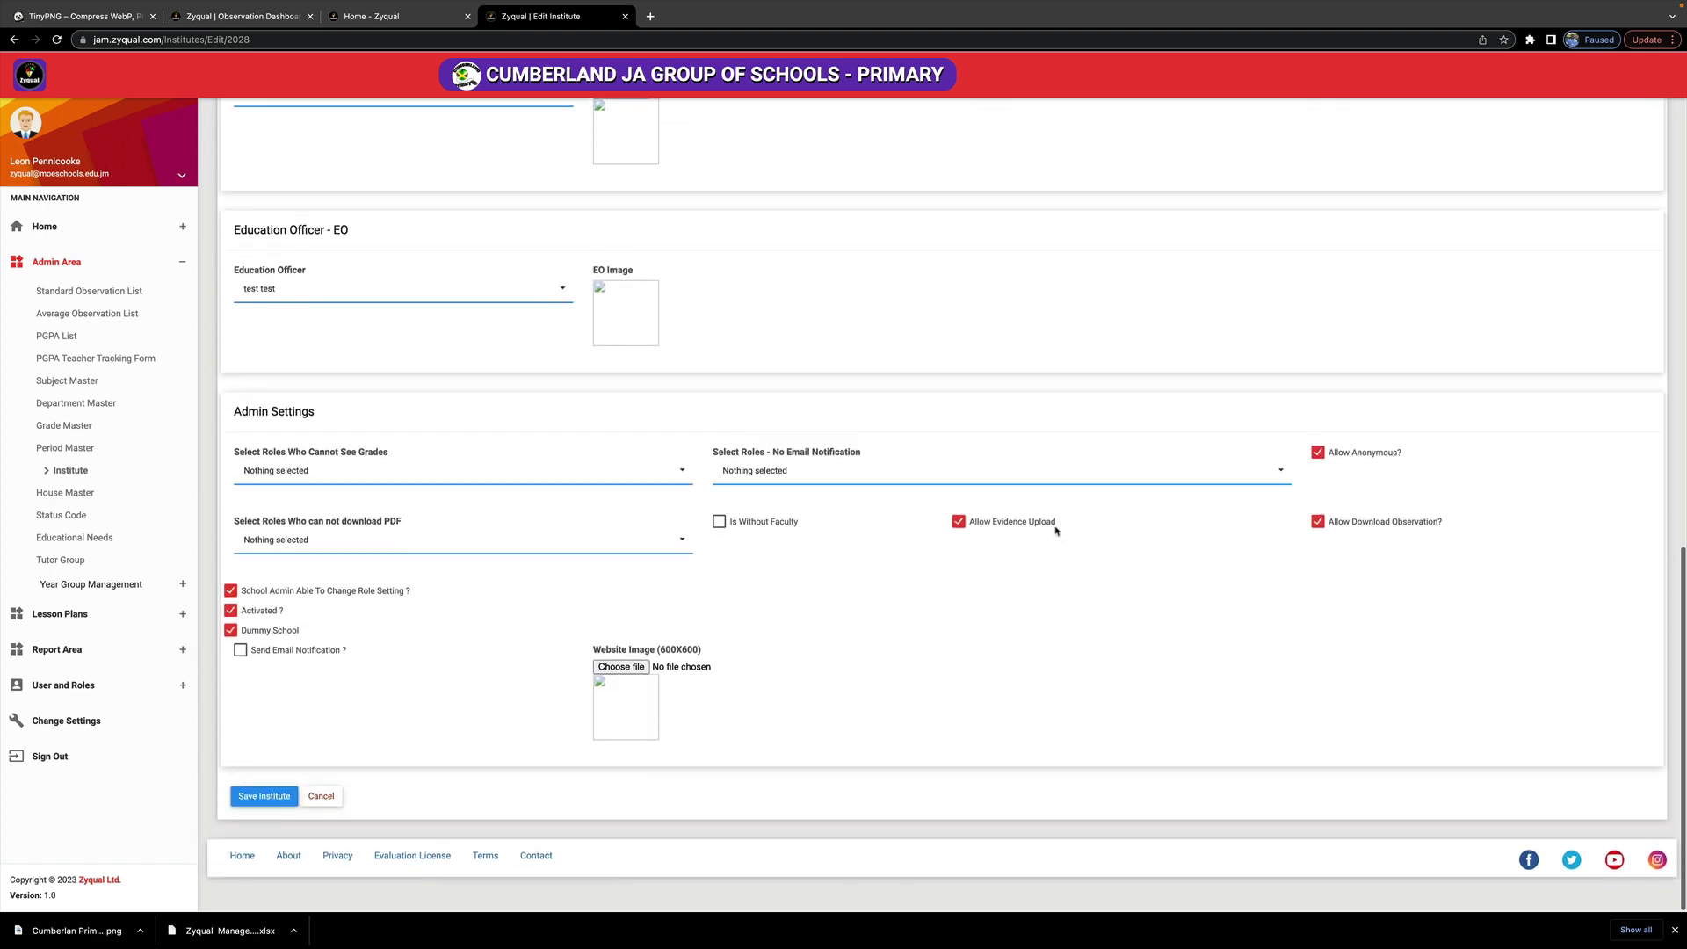
# Switch to the public Zyqual home page and examine how school images are displayed in the Schools Empowered by Zyqual section.
pyautogui.scroll(4, 1056, 532)
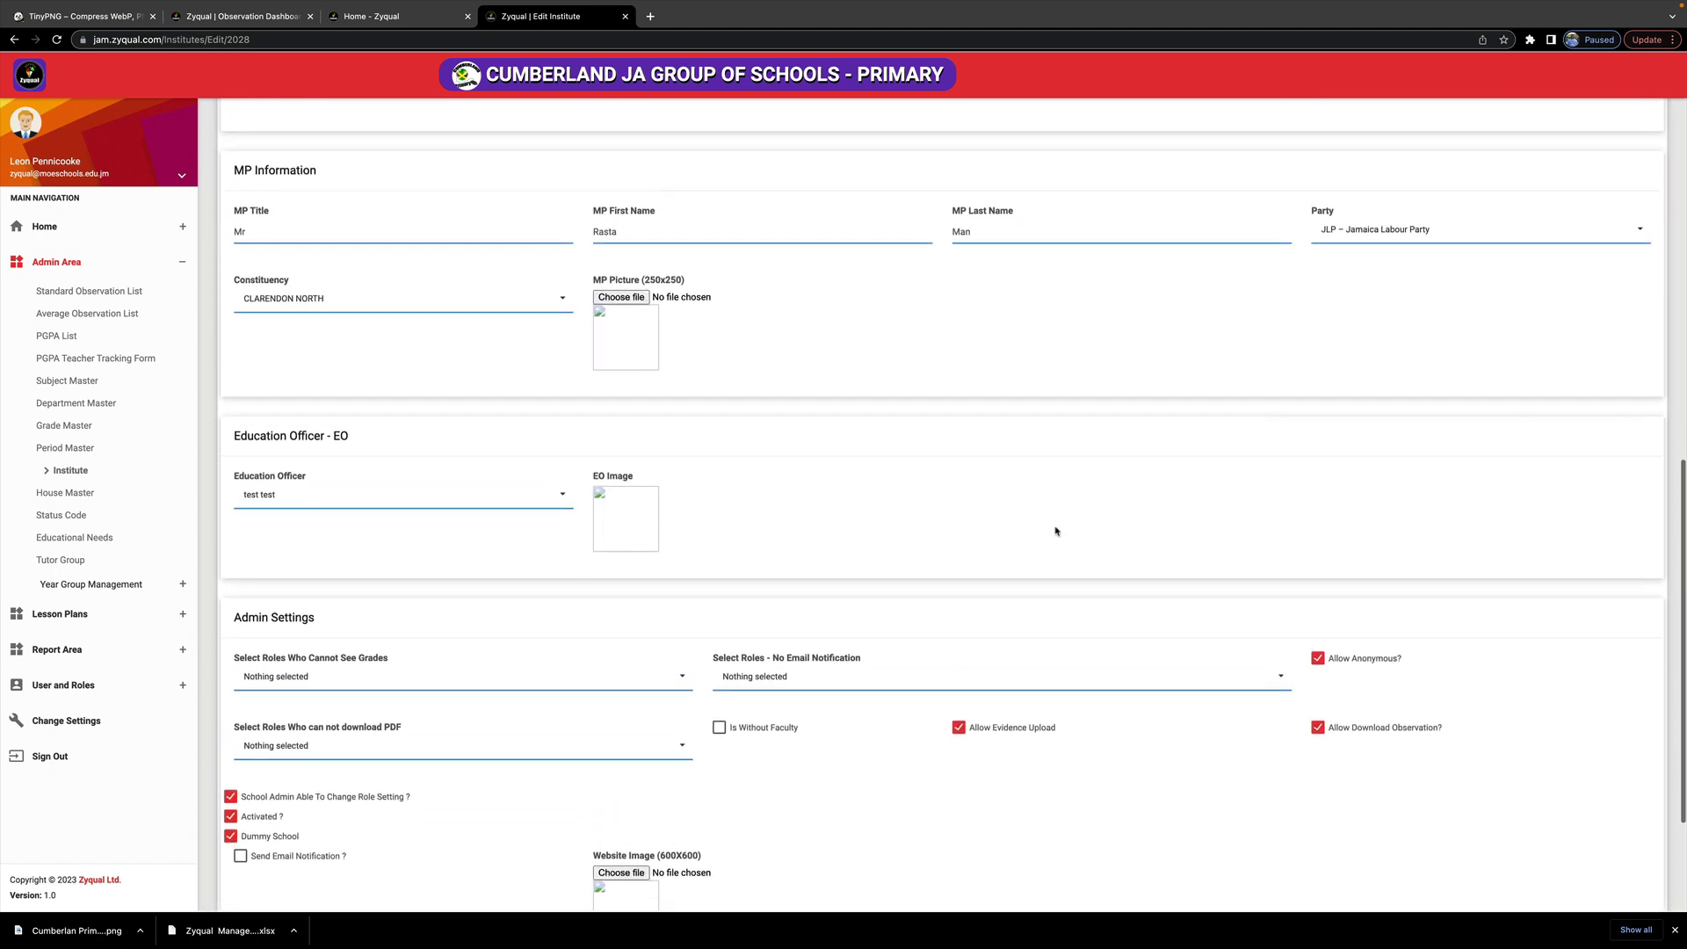
pyautogui.scroll(-2, 1056, 532)
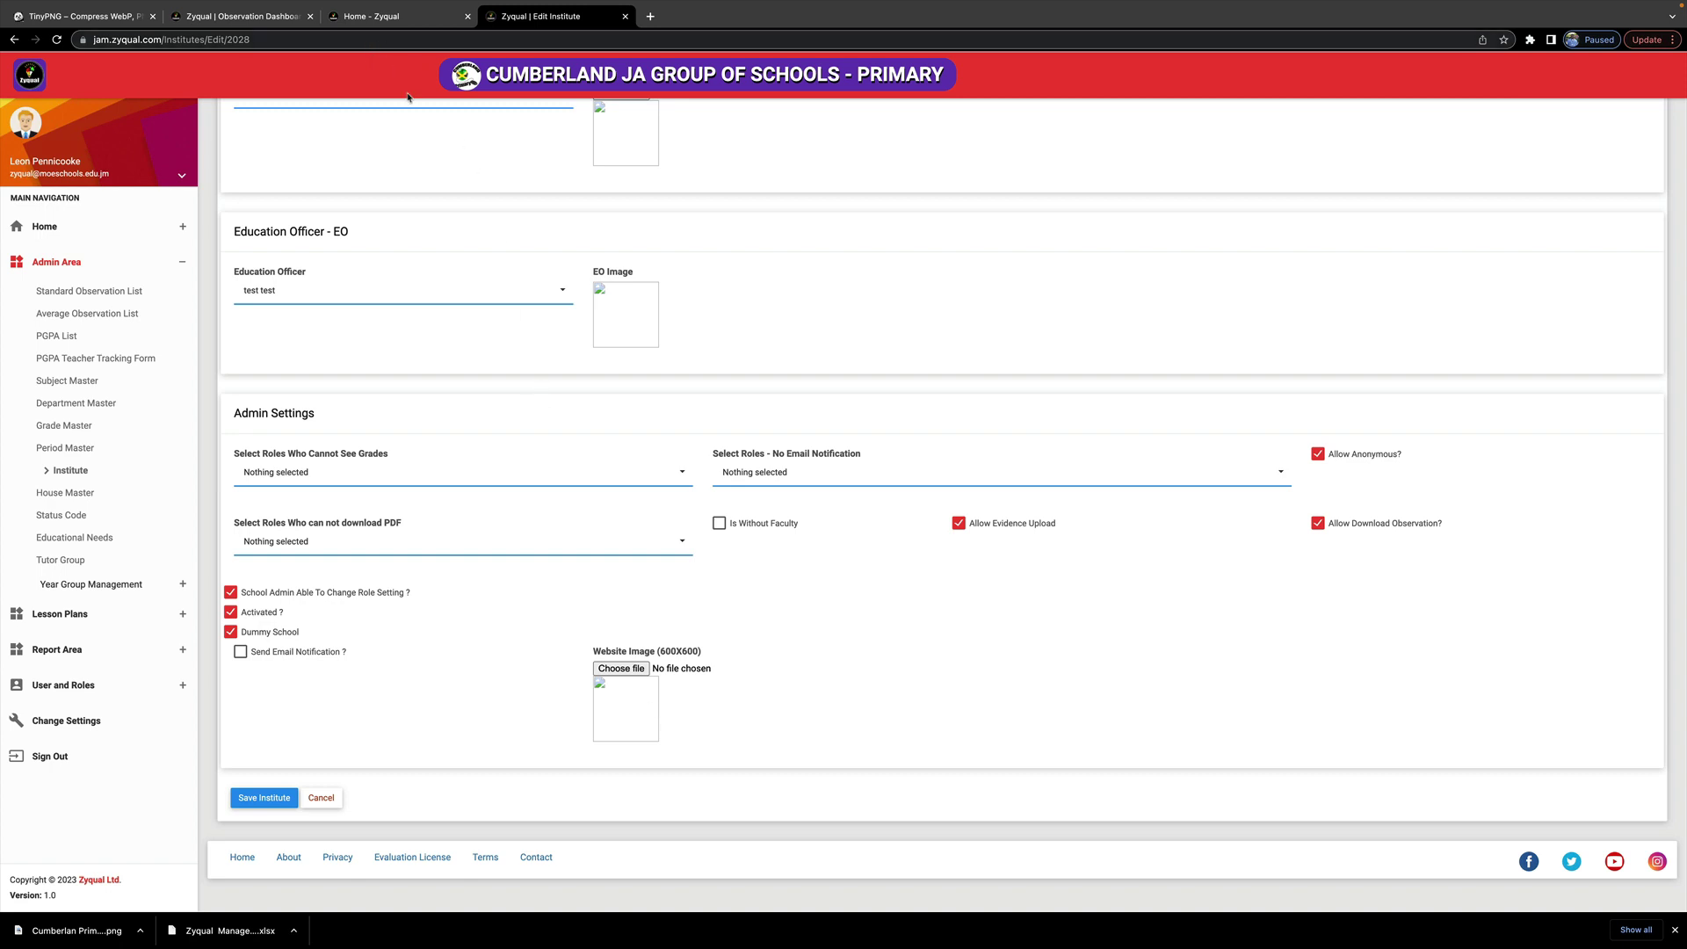
pyautogui.click(368, 17)
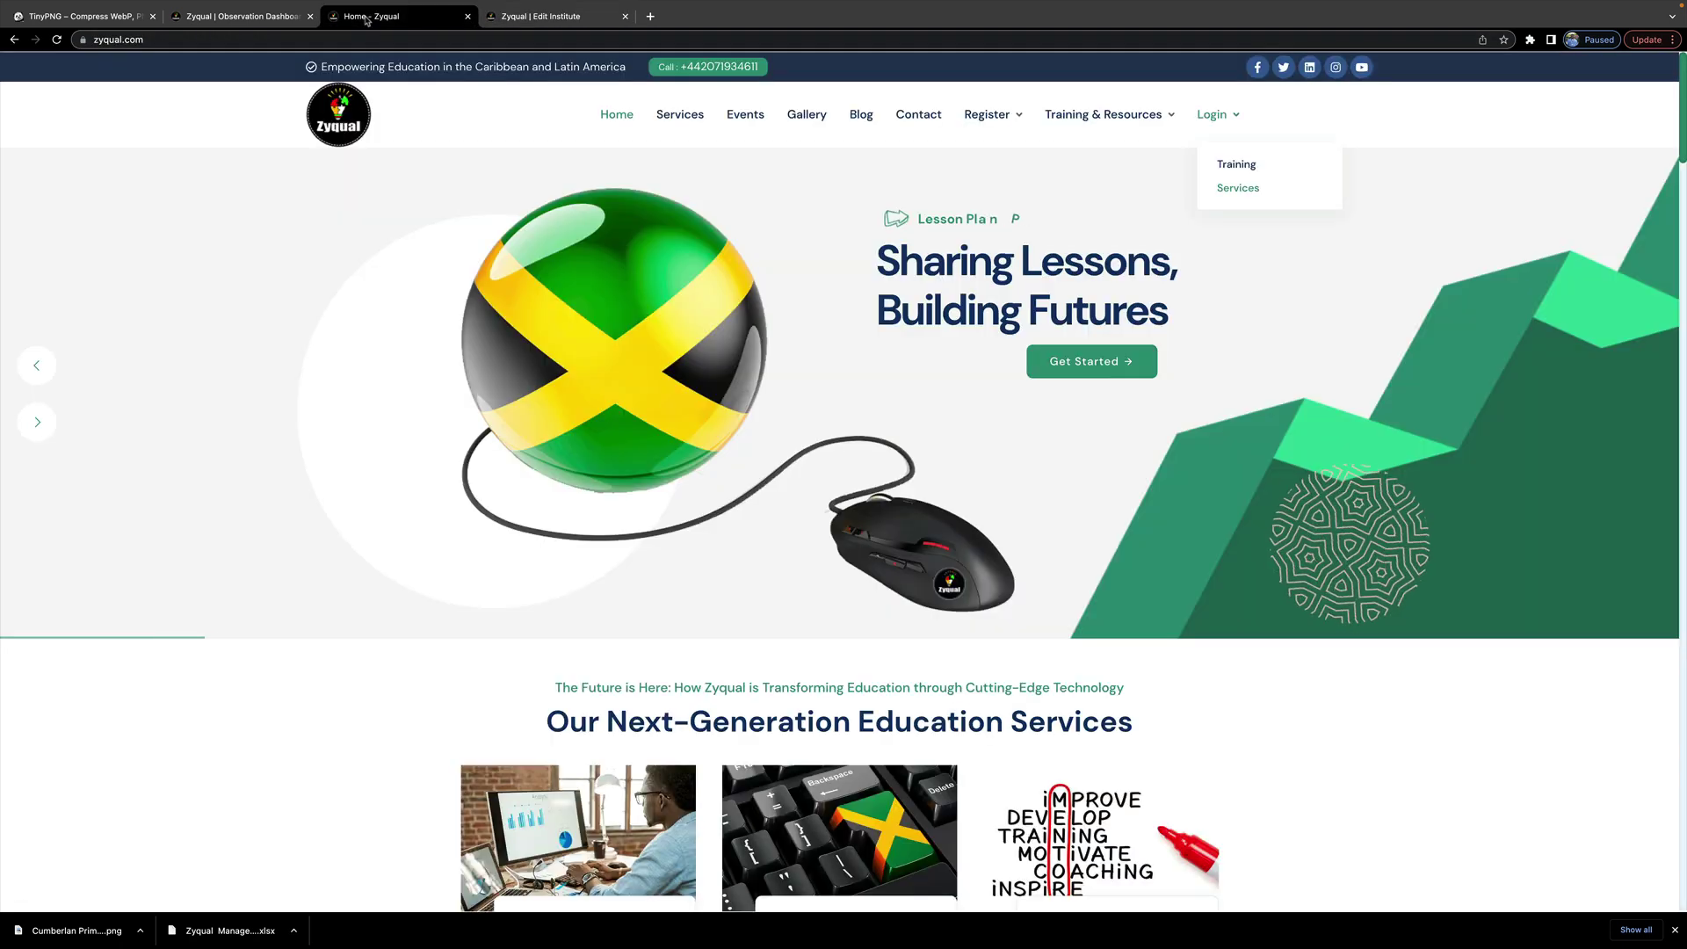
pyautogui.scroll(-10, 574, 359)
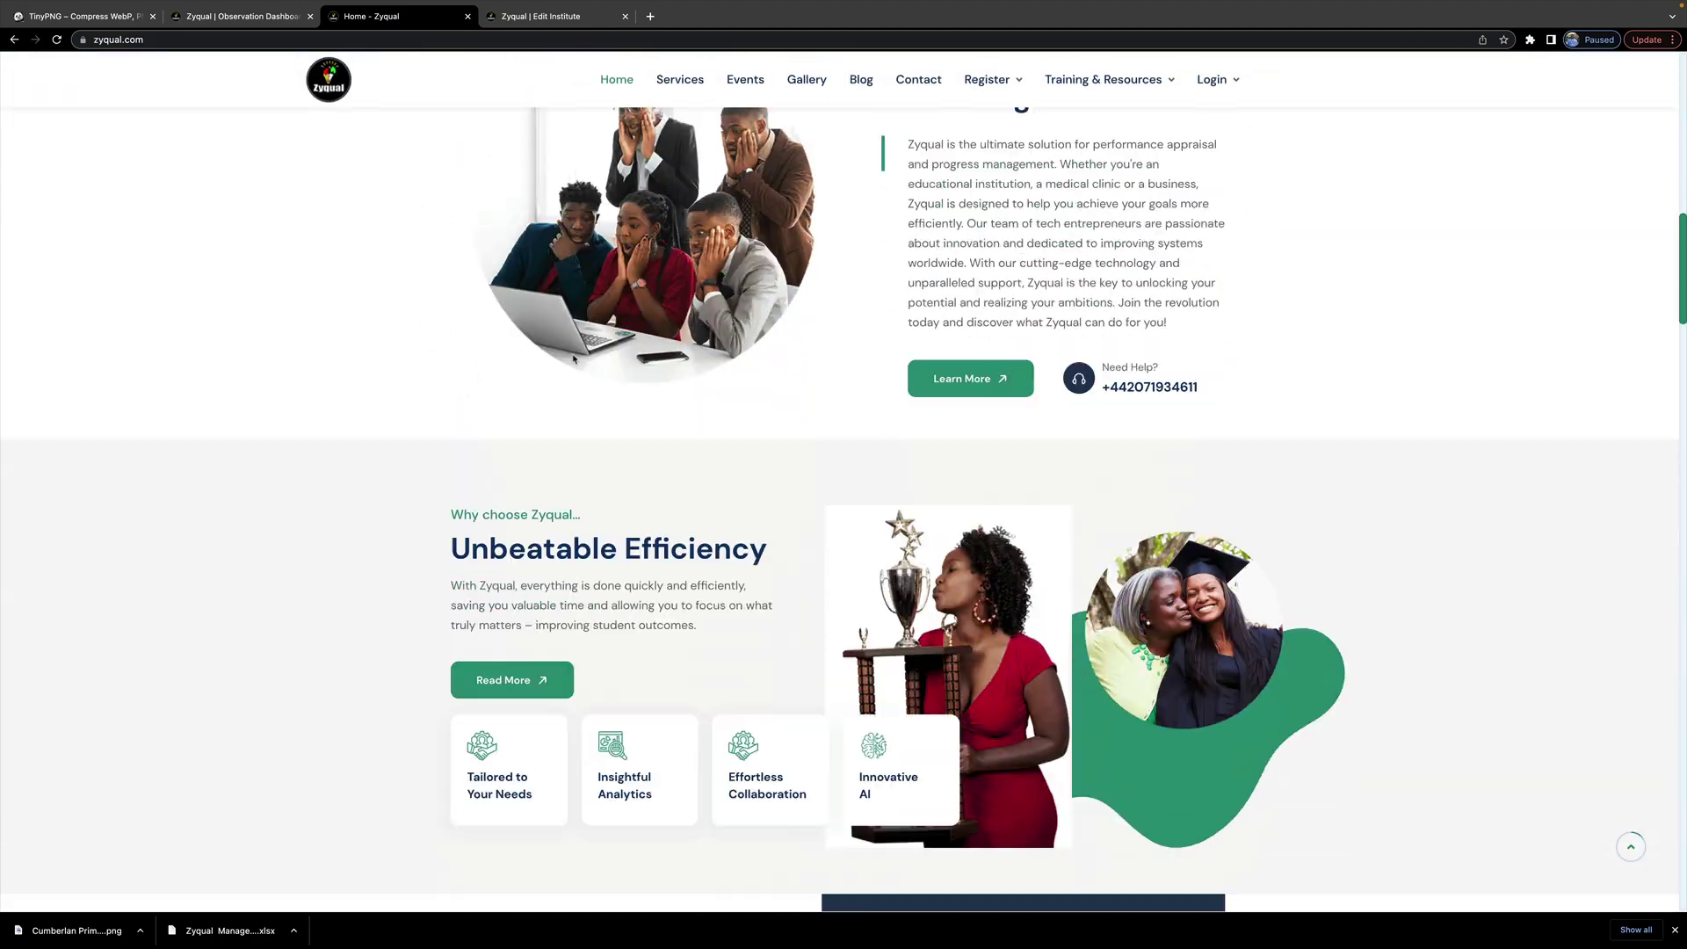
pyautogui.scroll(-15, 574, 359)
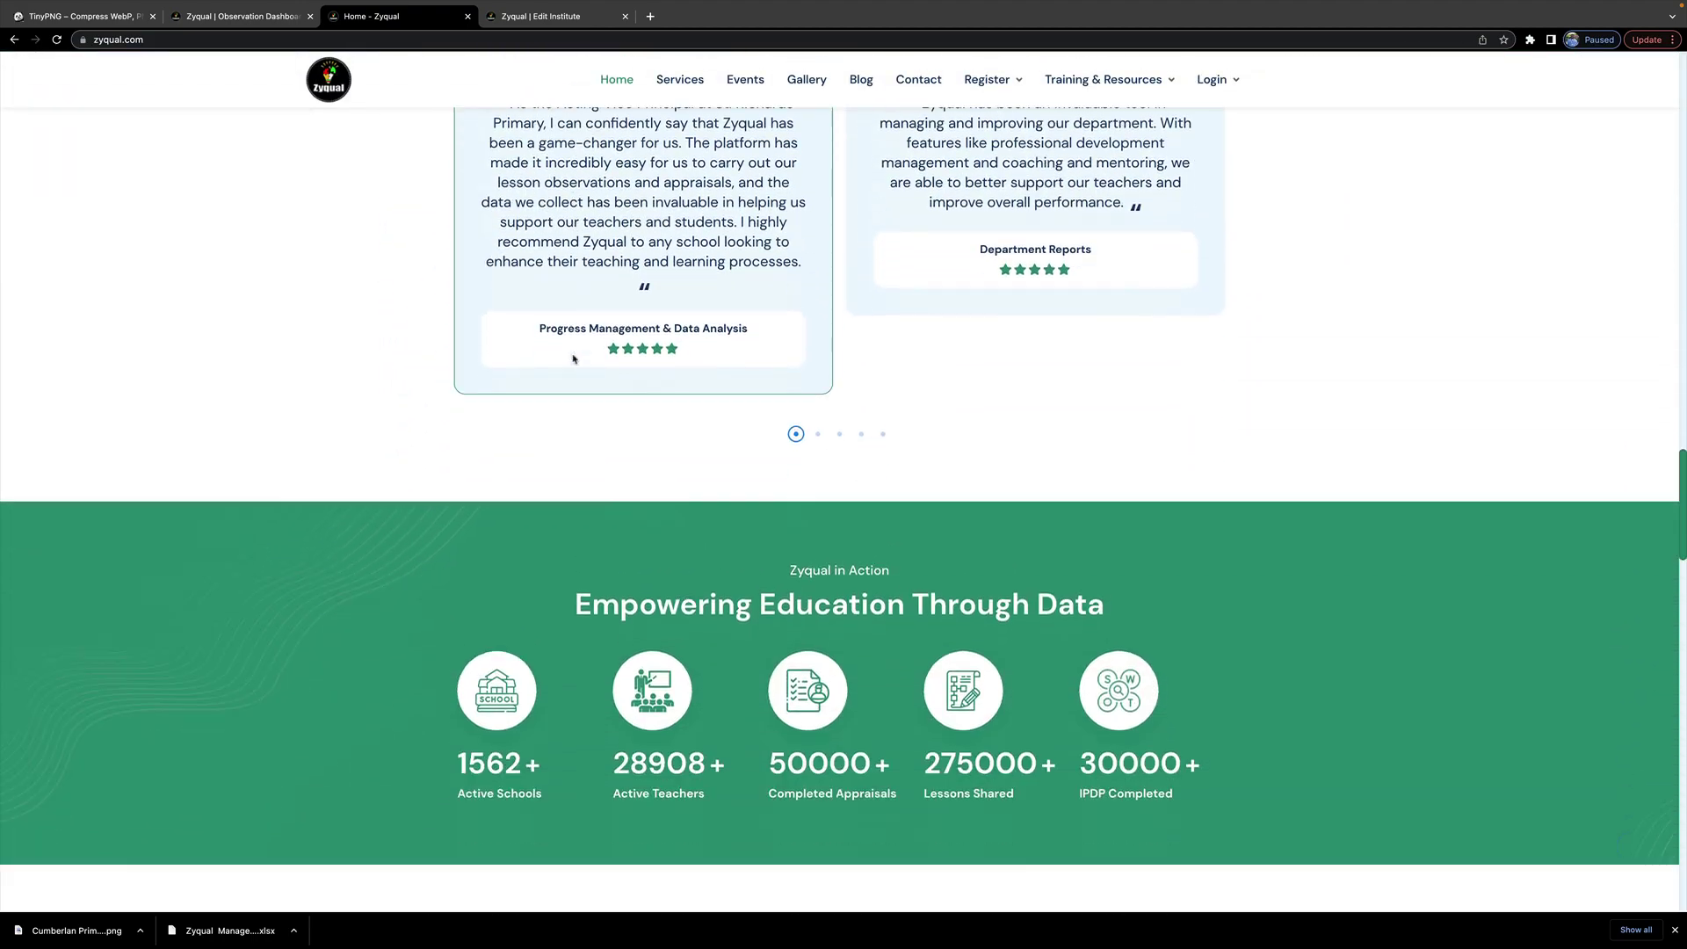
pyautogui.scroll(-10, 573, 358)
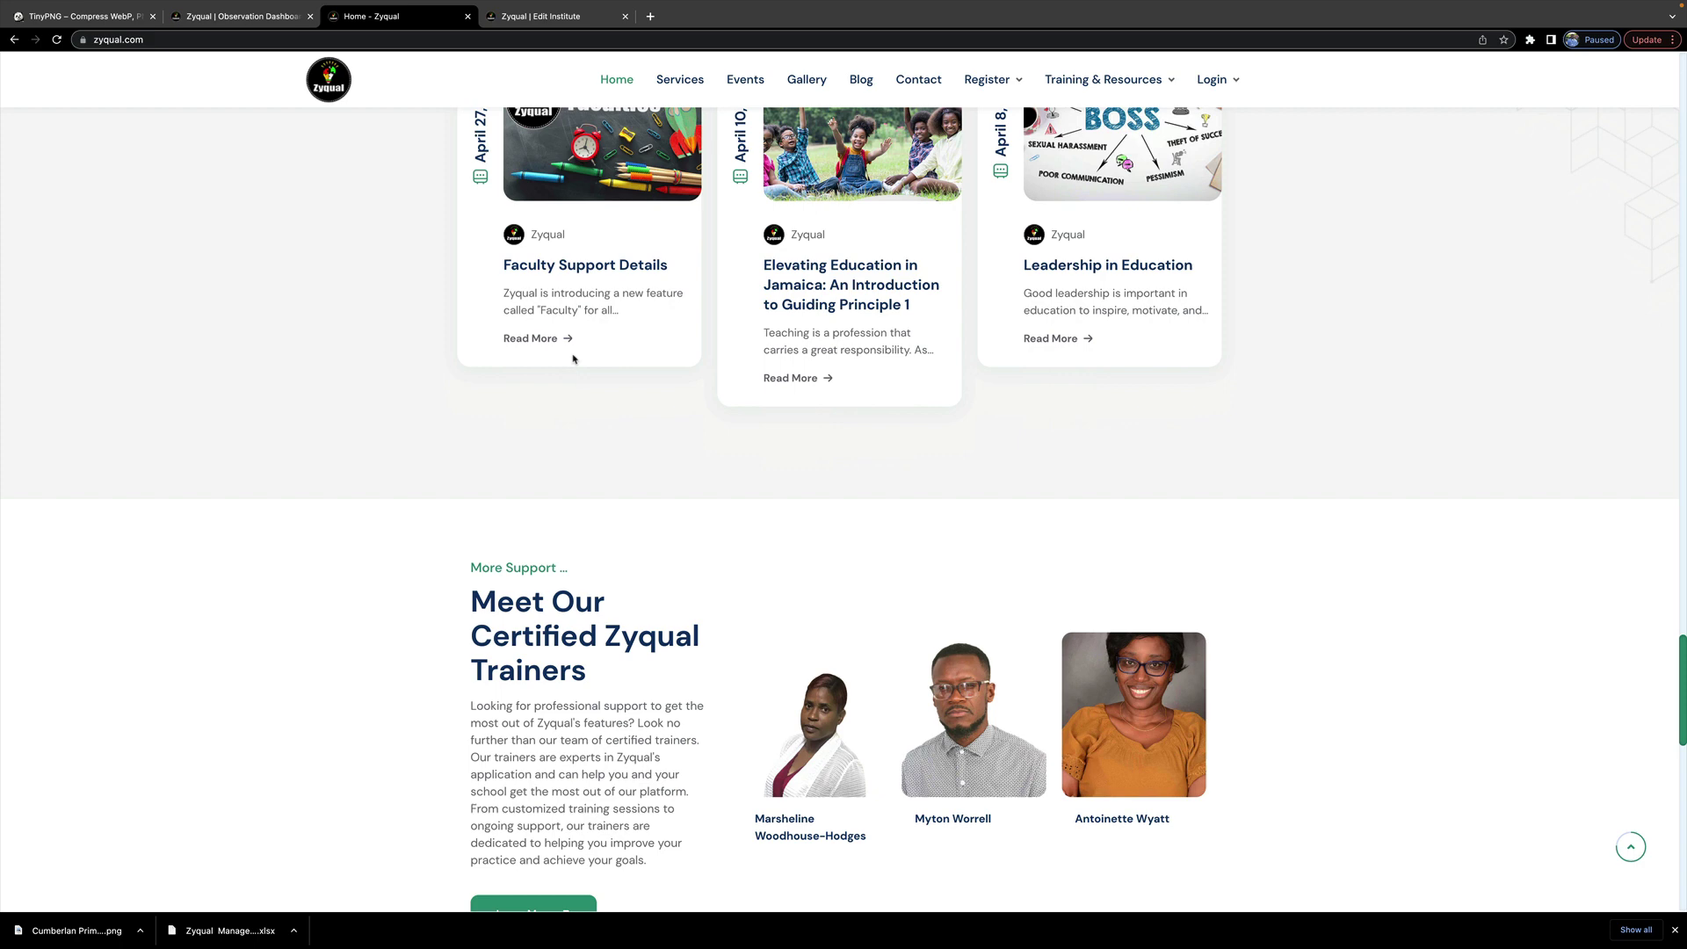
pyautogui.scroll(-10, 573, 359)
pyautogui.scroll(3, 573, 359)
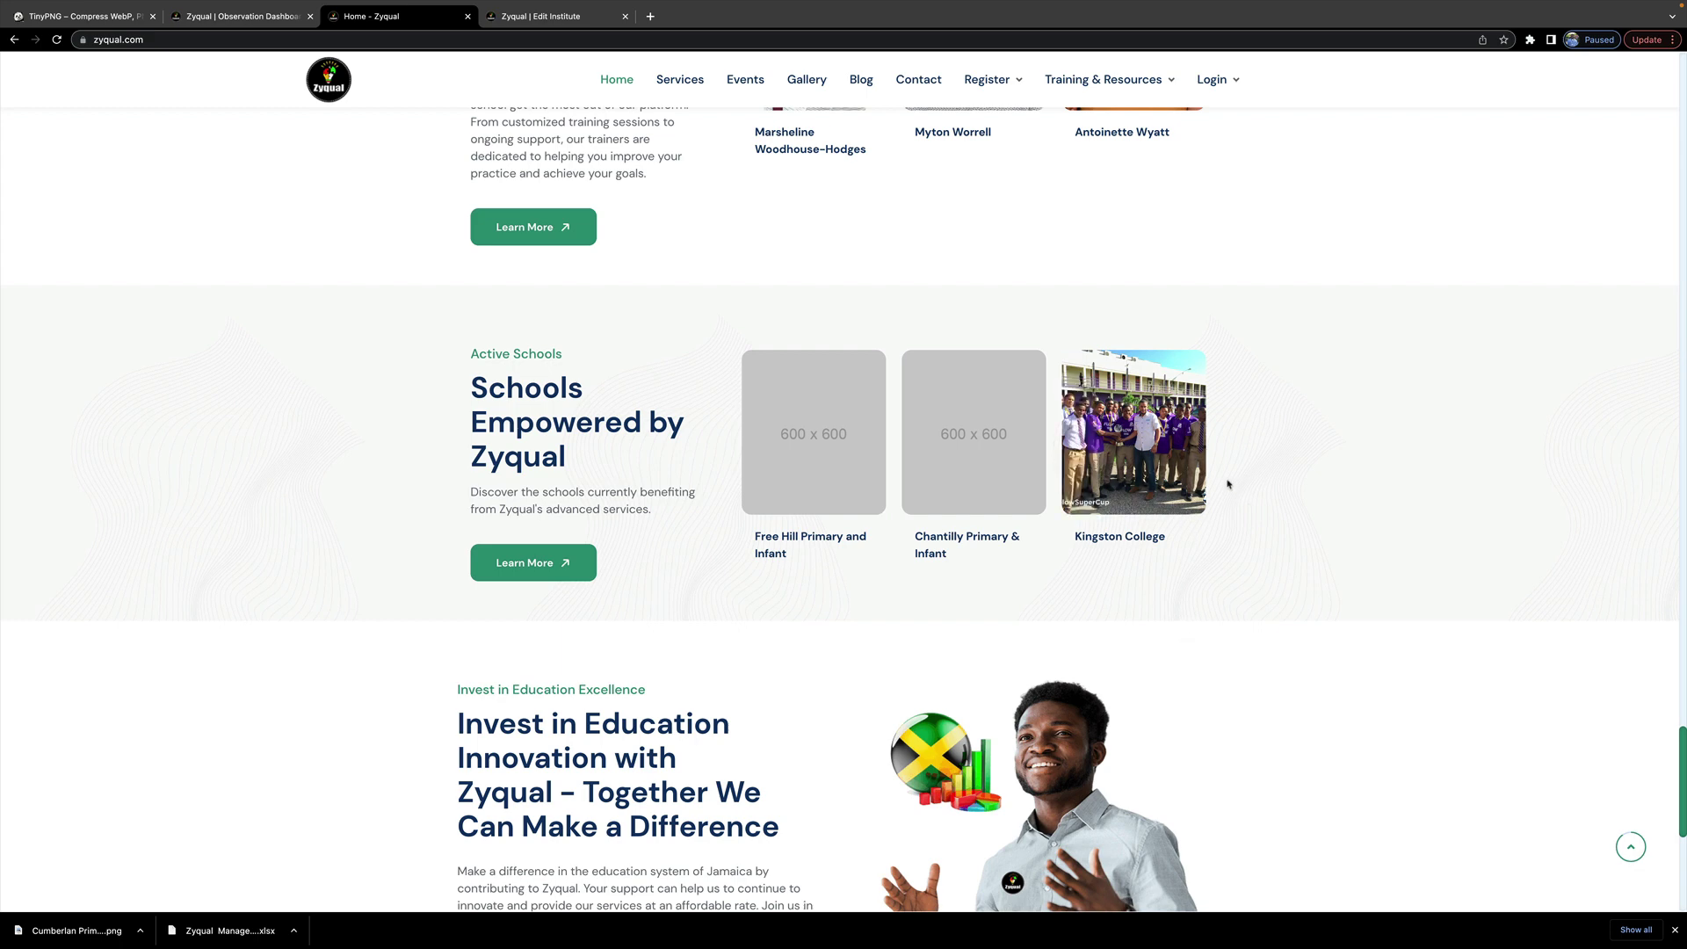
pyautogui.scroll(3, 1227, 480)
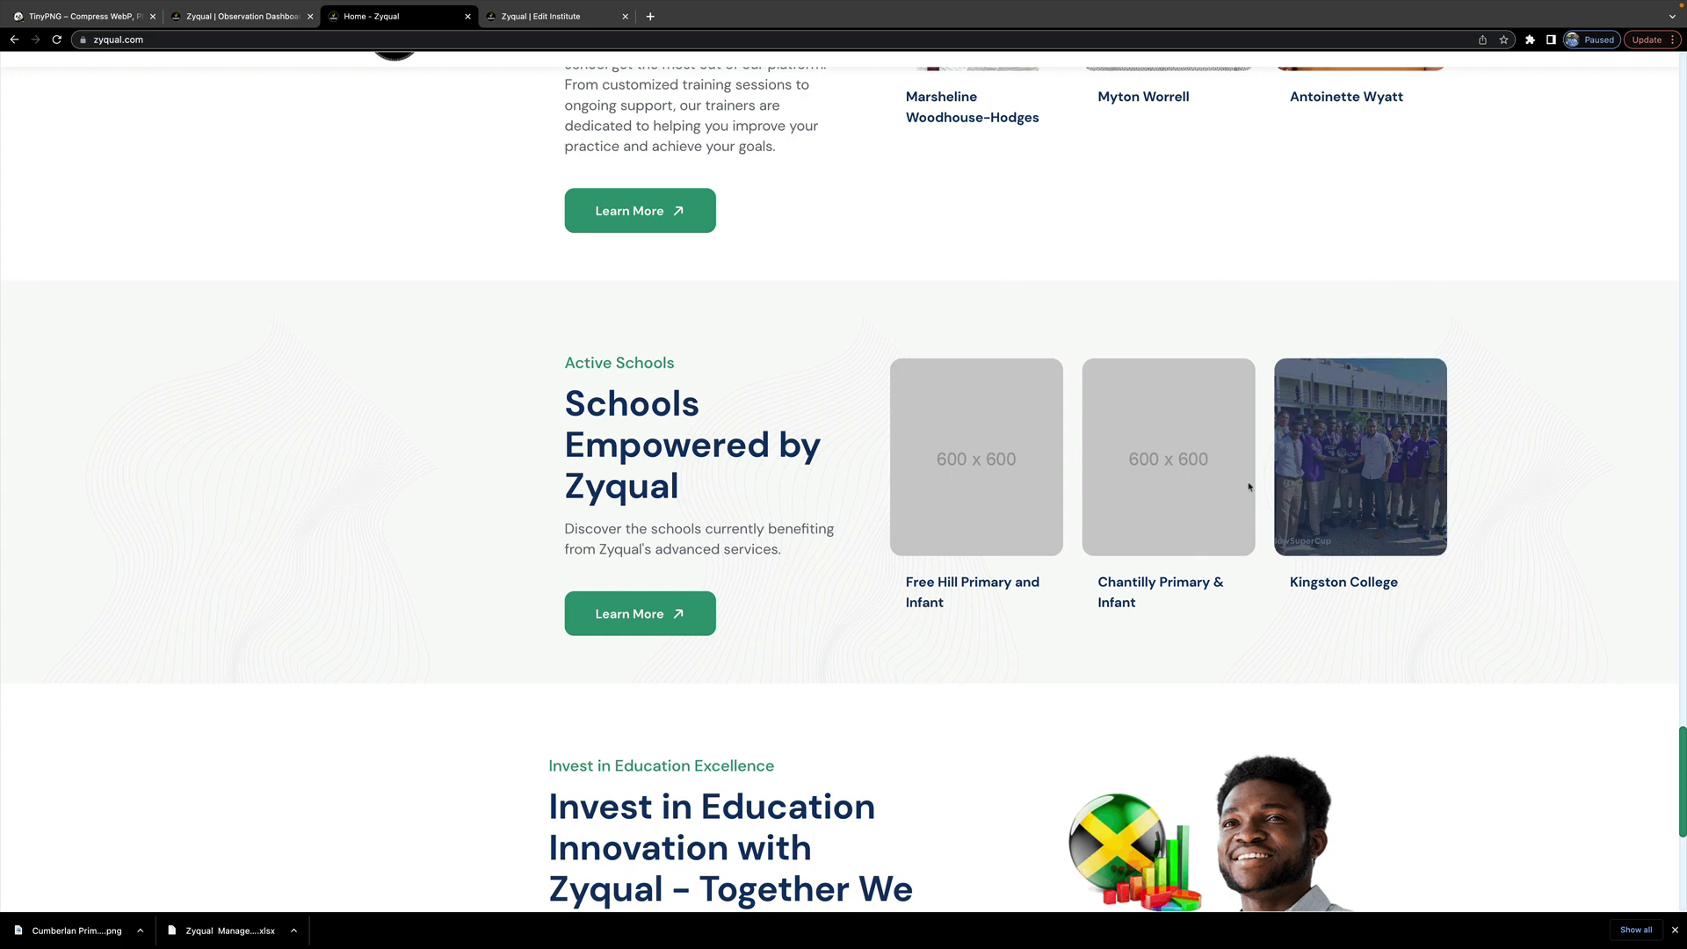
# Return to the institute record, attach CumberlandPrimarySchoolImage.png from the Desktop as its website image, and save the institute.
pyautogui.click(541, 15)
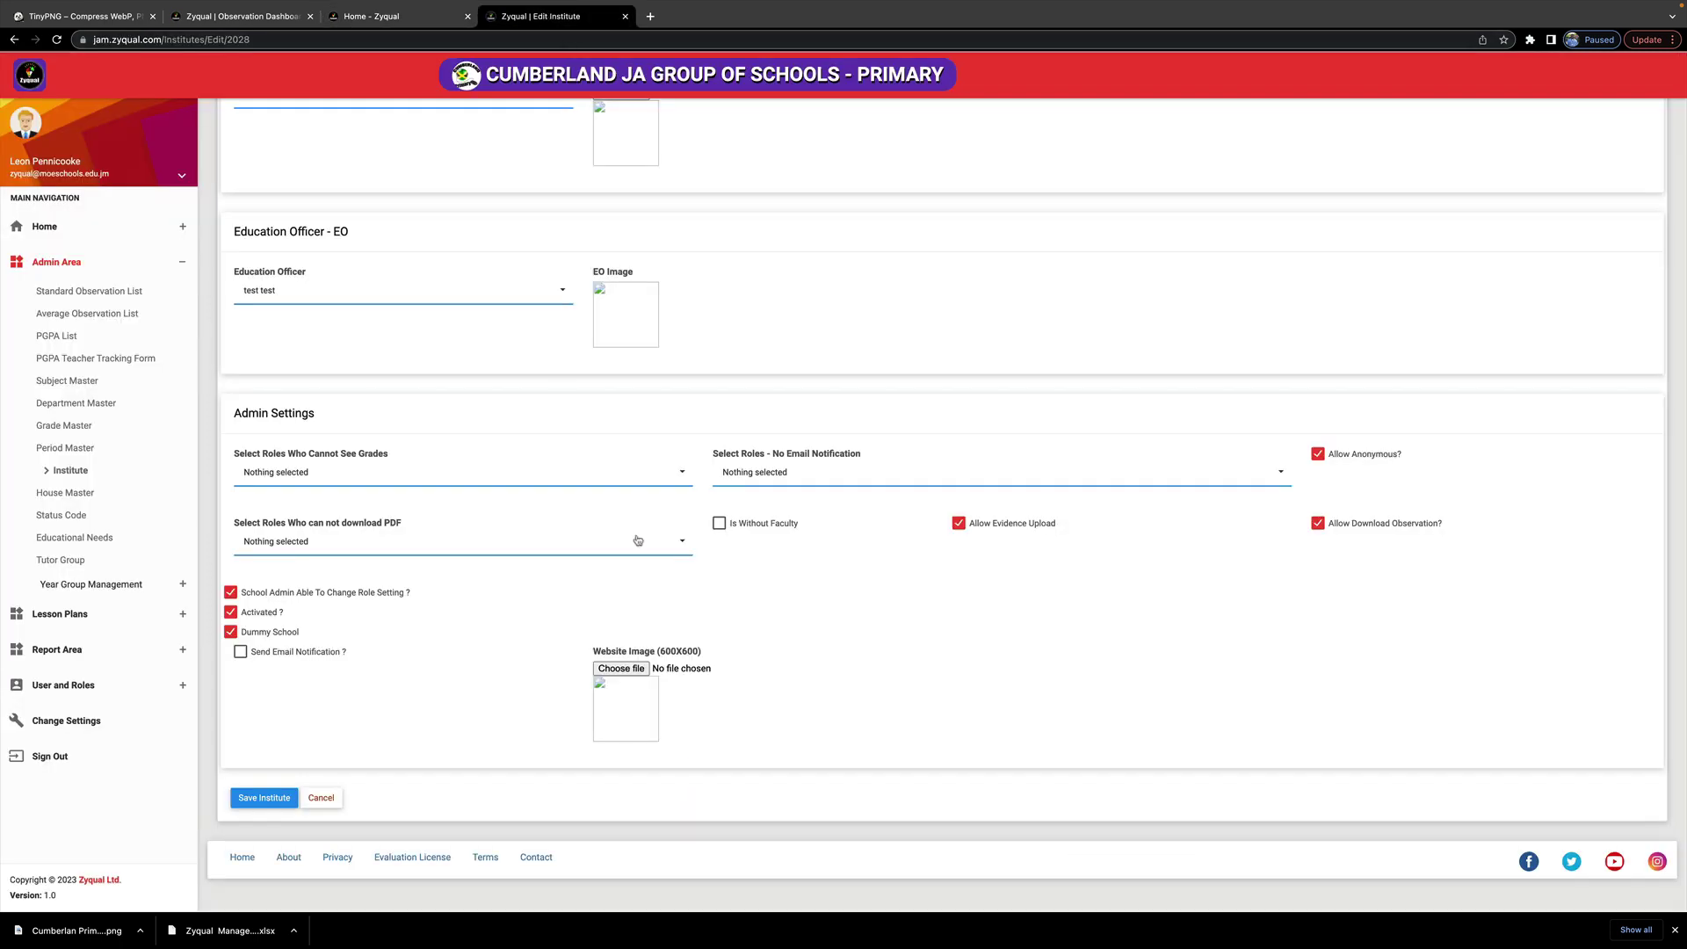
pyautogui.click(634, 672)
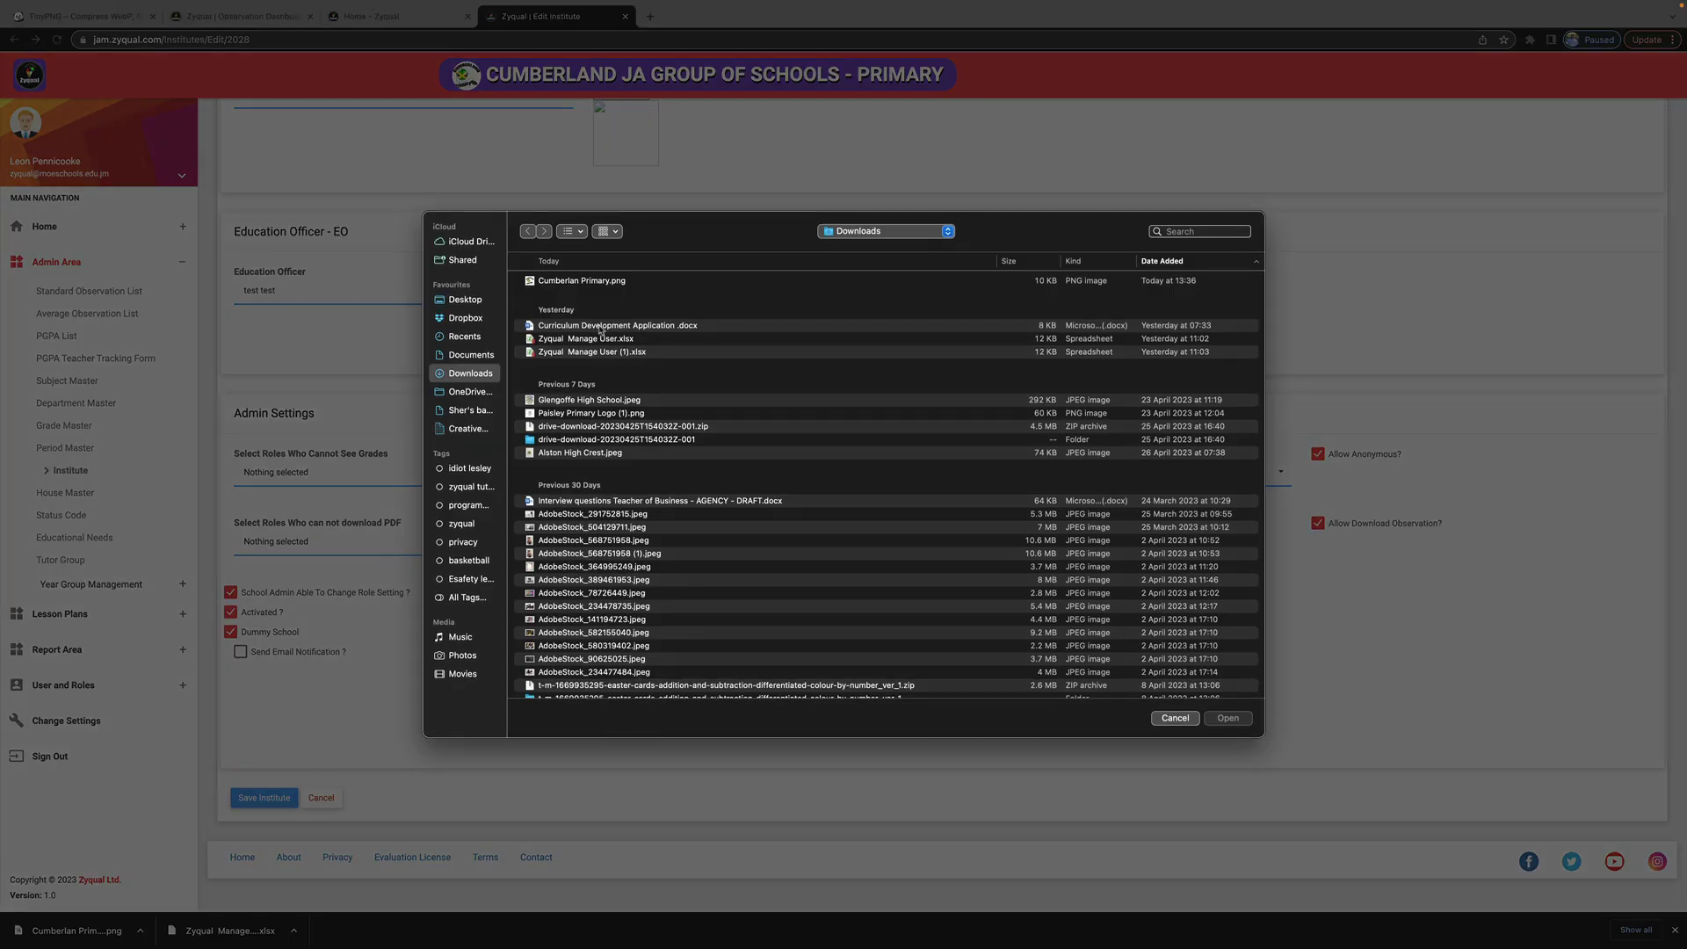
pyautogui.click(466, 301)
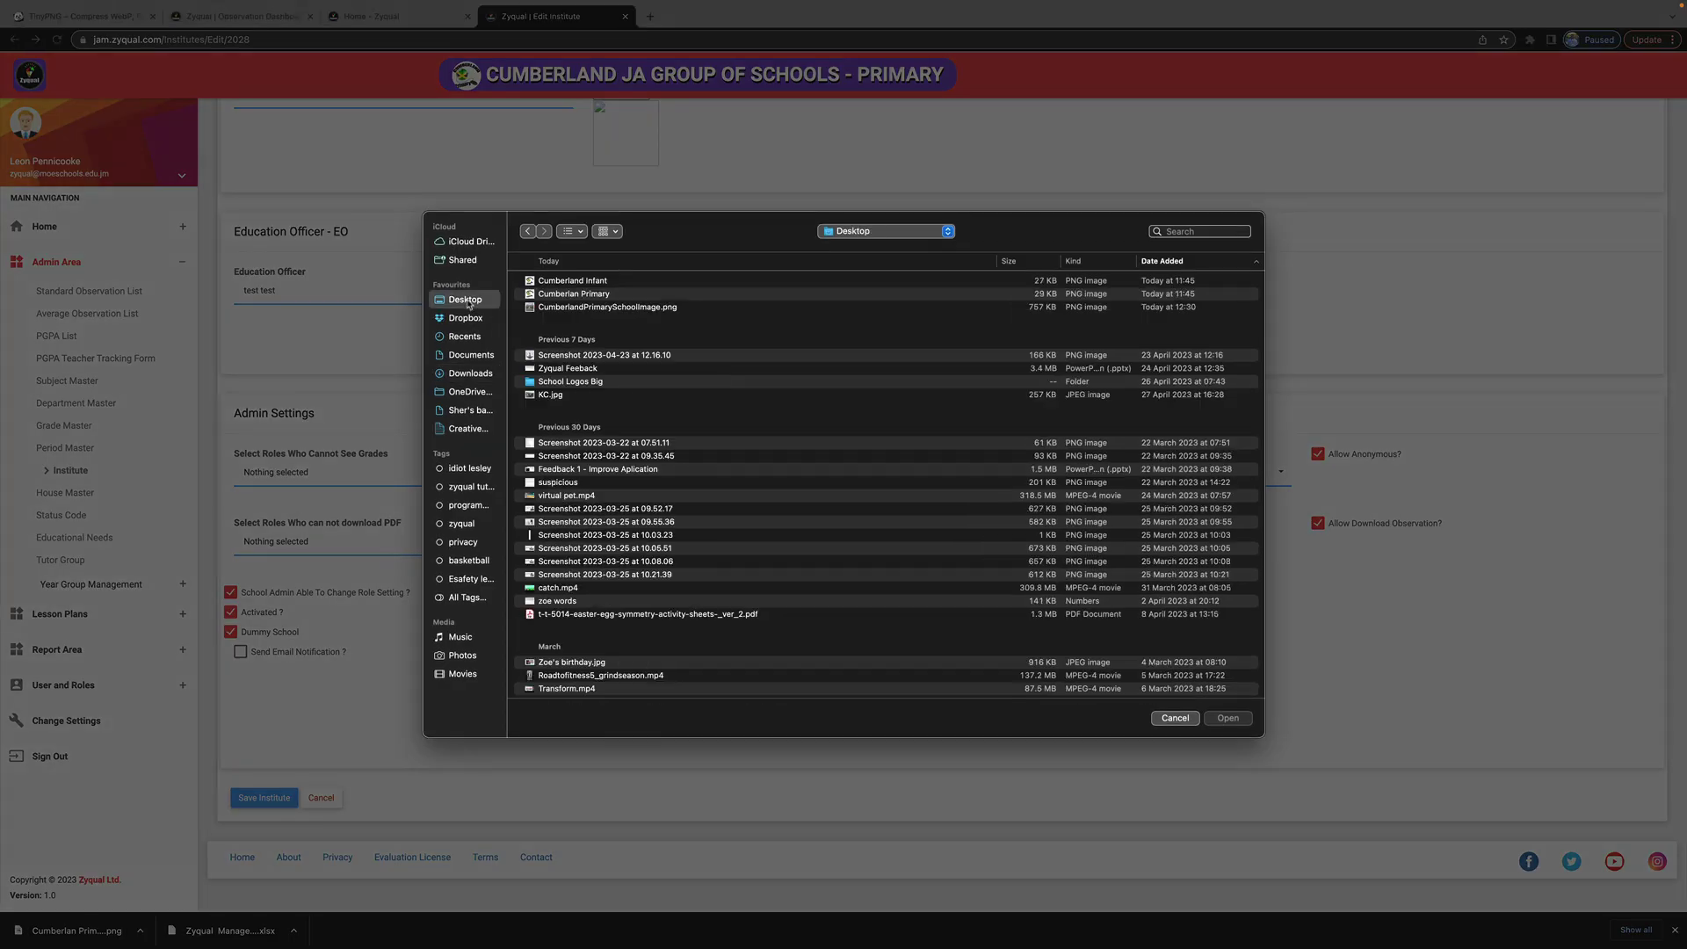
pyautogui.click(618, 310)
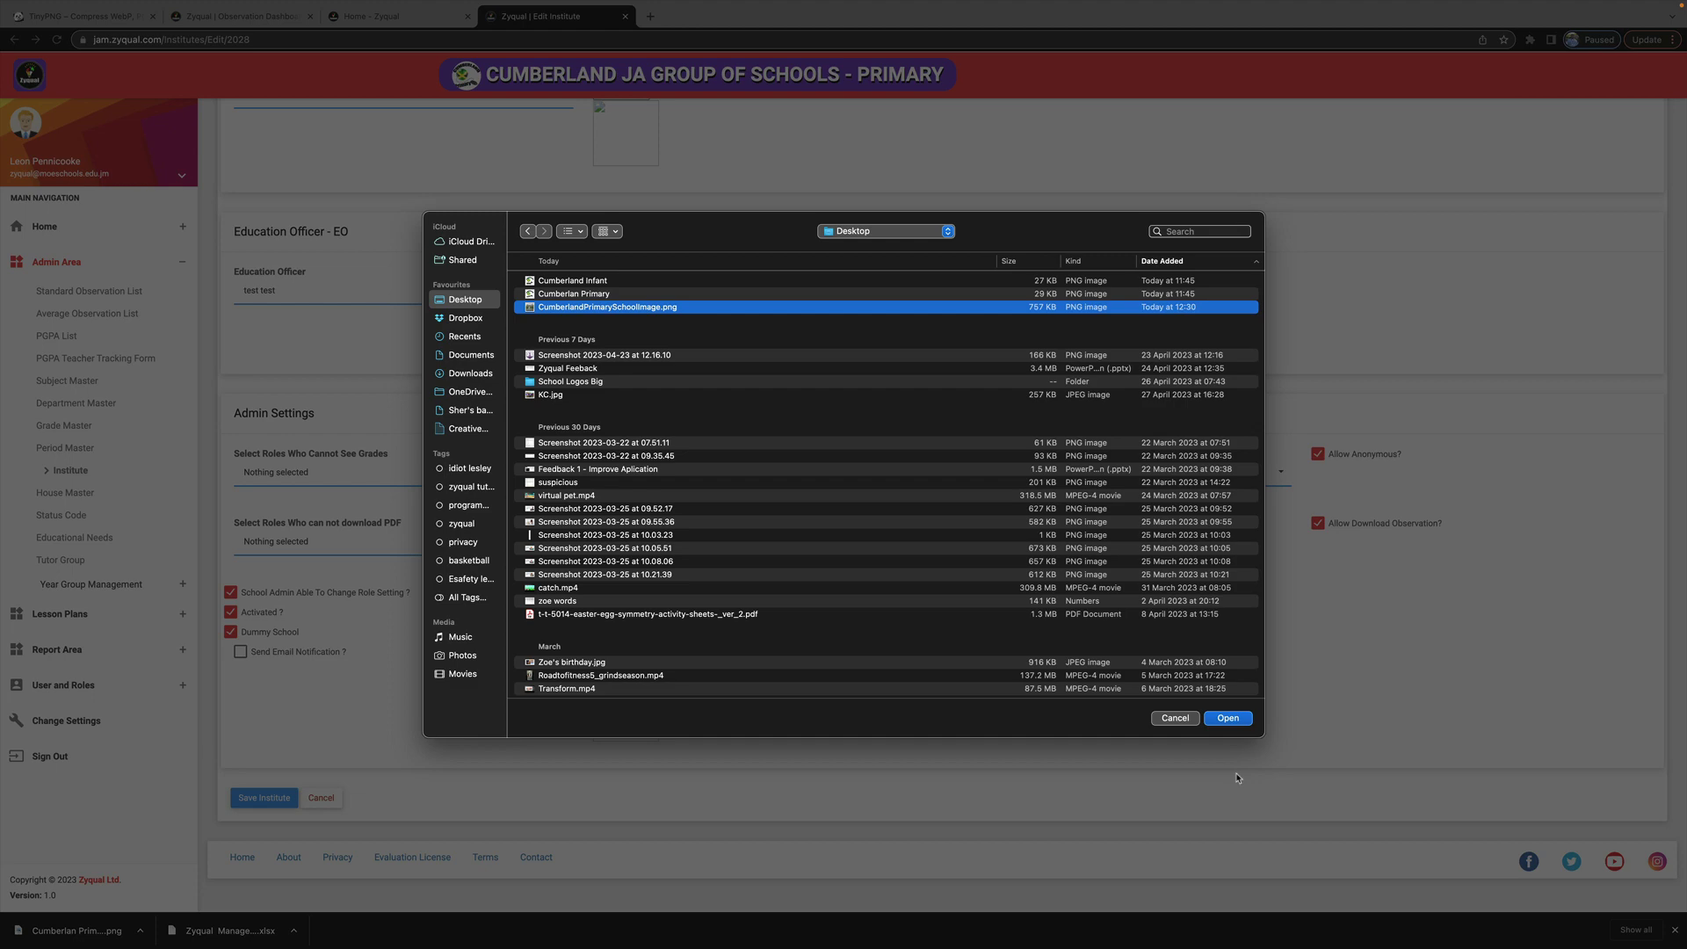
pyautogui.click(1232, 724)
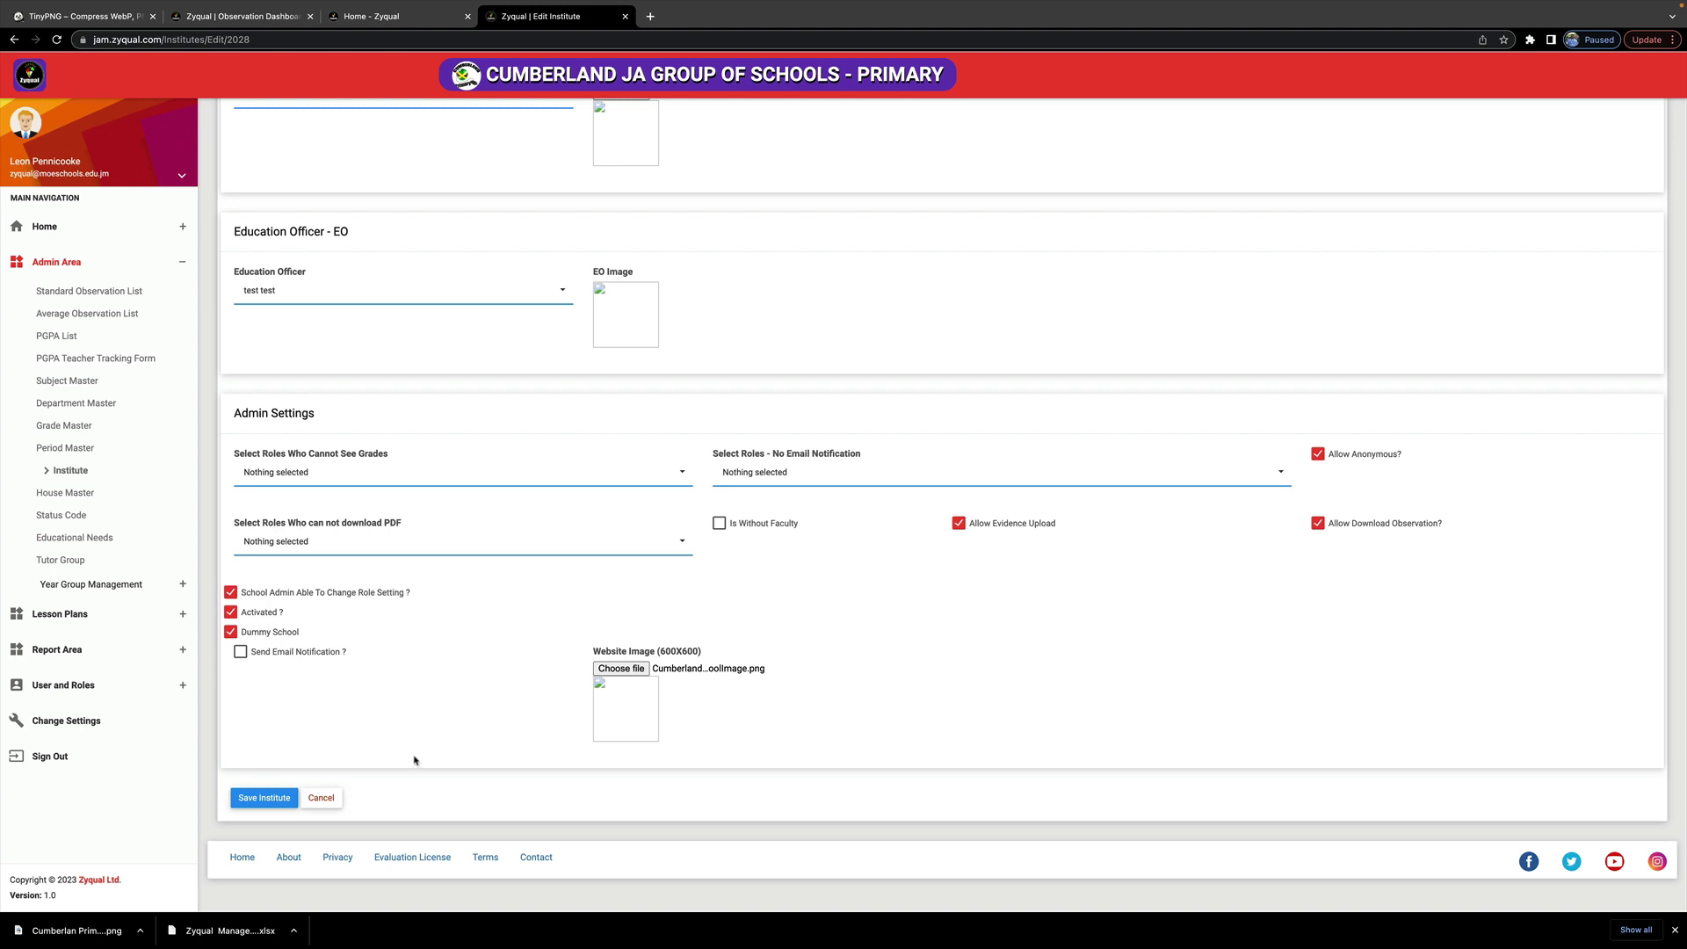
pyautogui.click(268, 799)
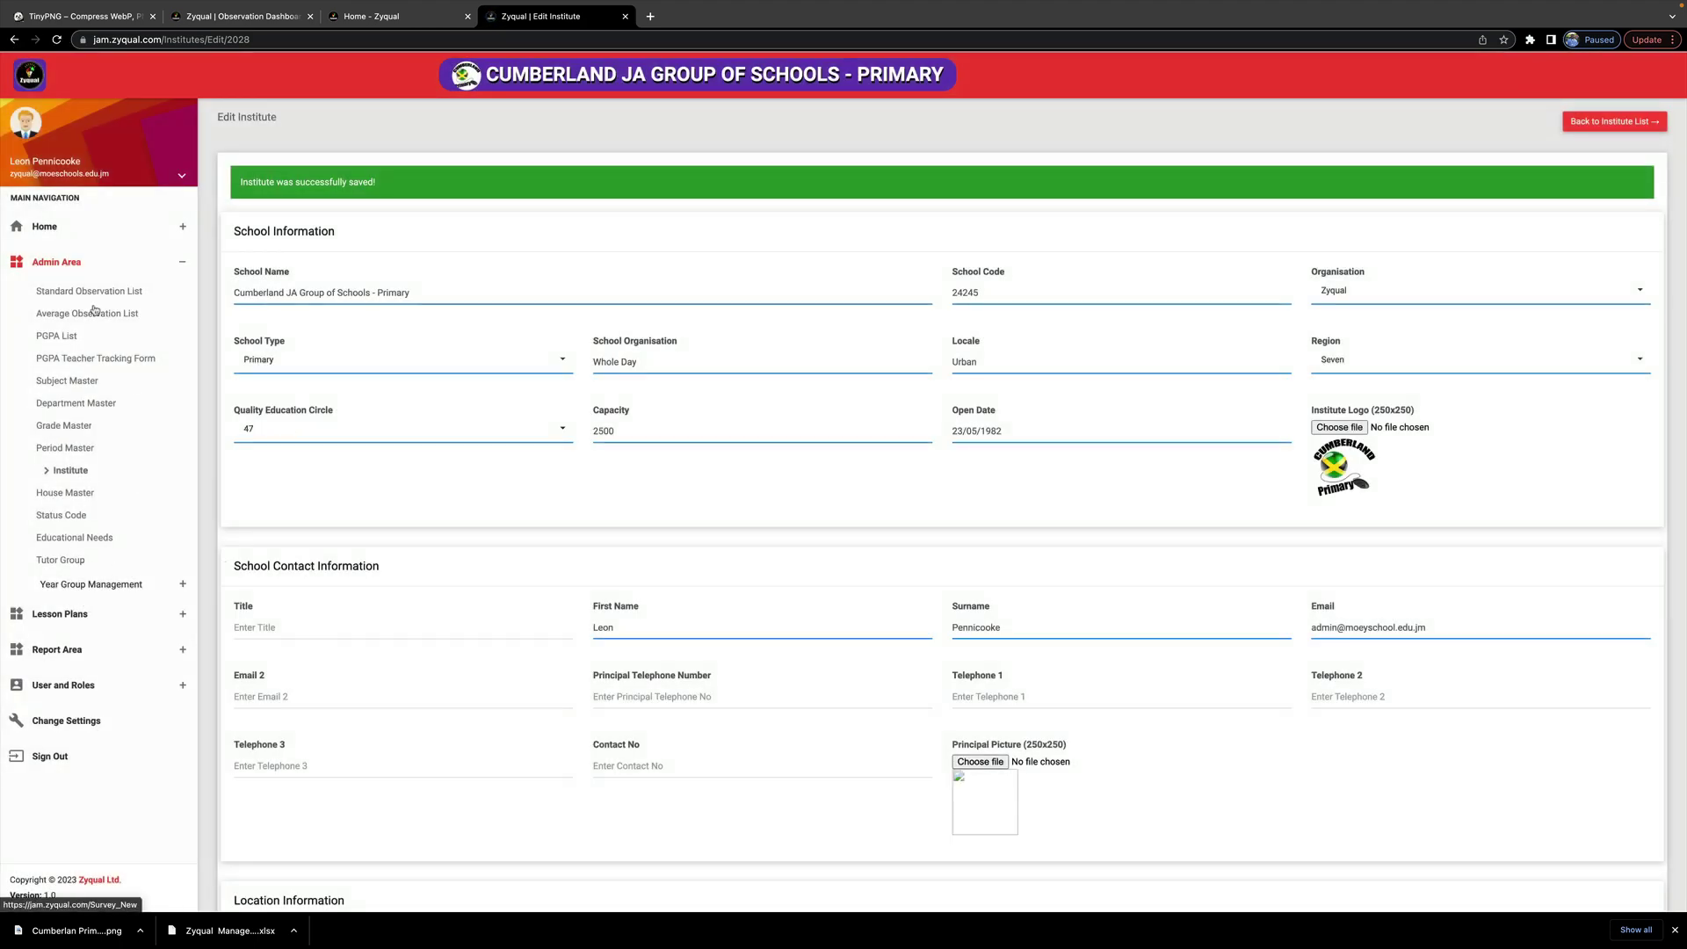
# Leave the institute record and open the Dashboard from the Home section.
pyautogui.click(90, 274)
pyautogui.click(89, 264)
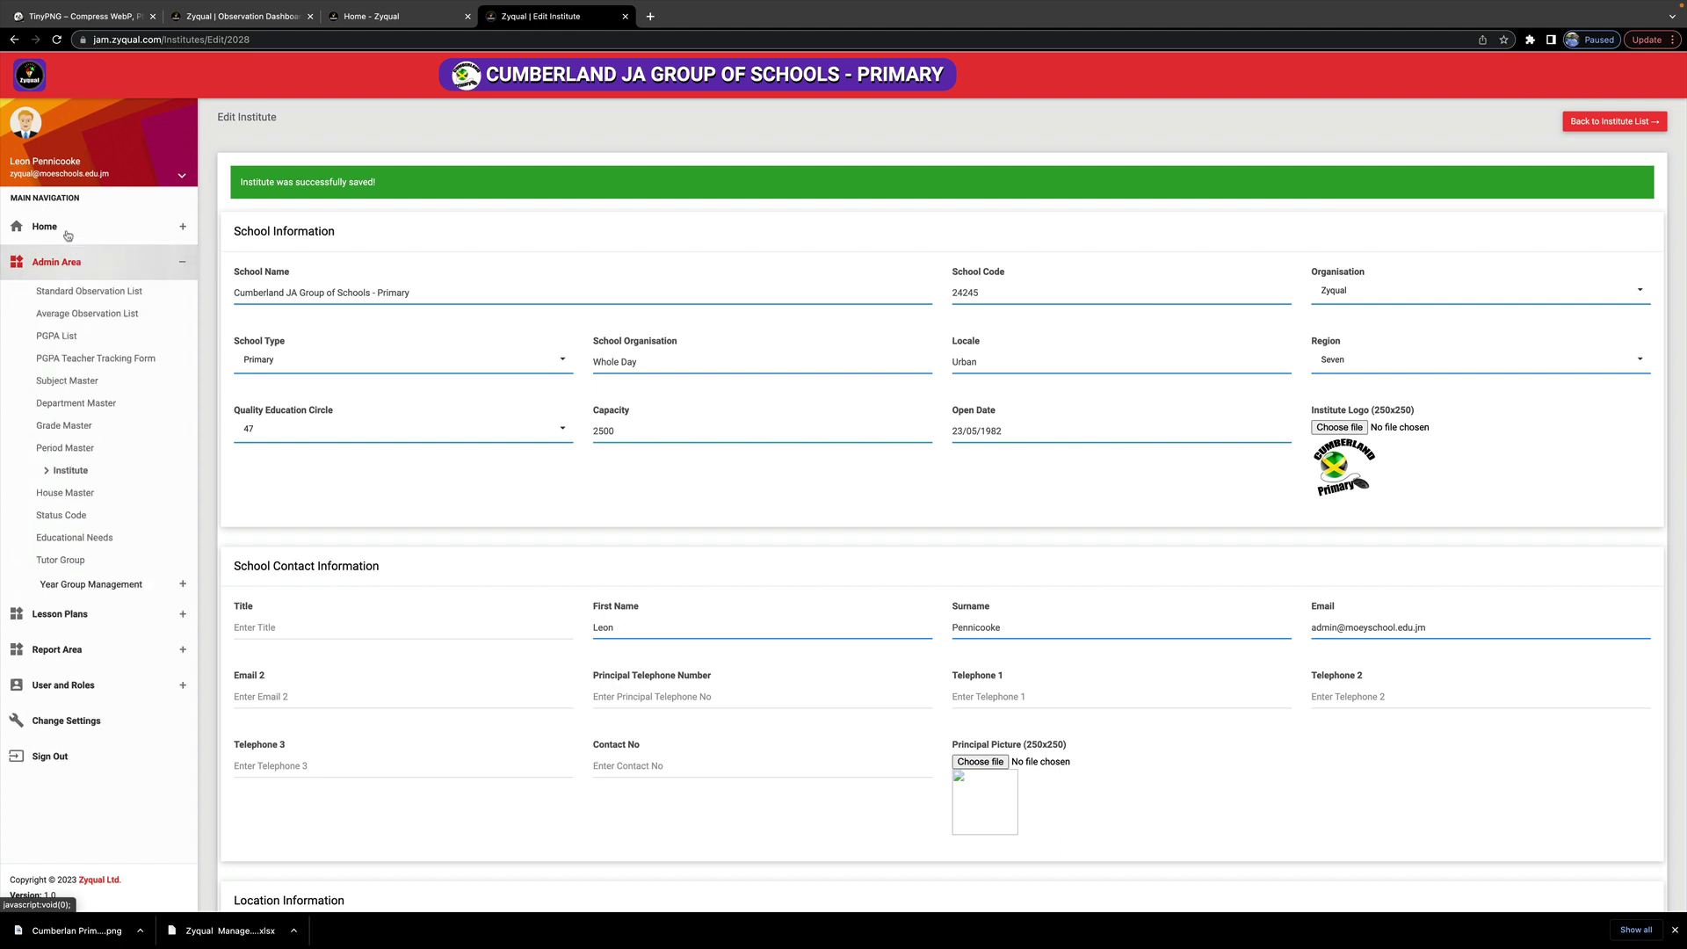
pyautogui.click(64, 225)
pyautogui.click(71, 256)
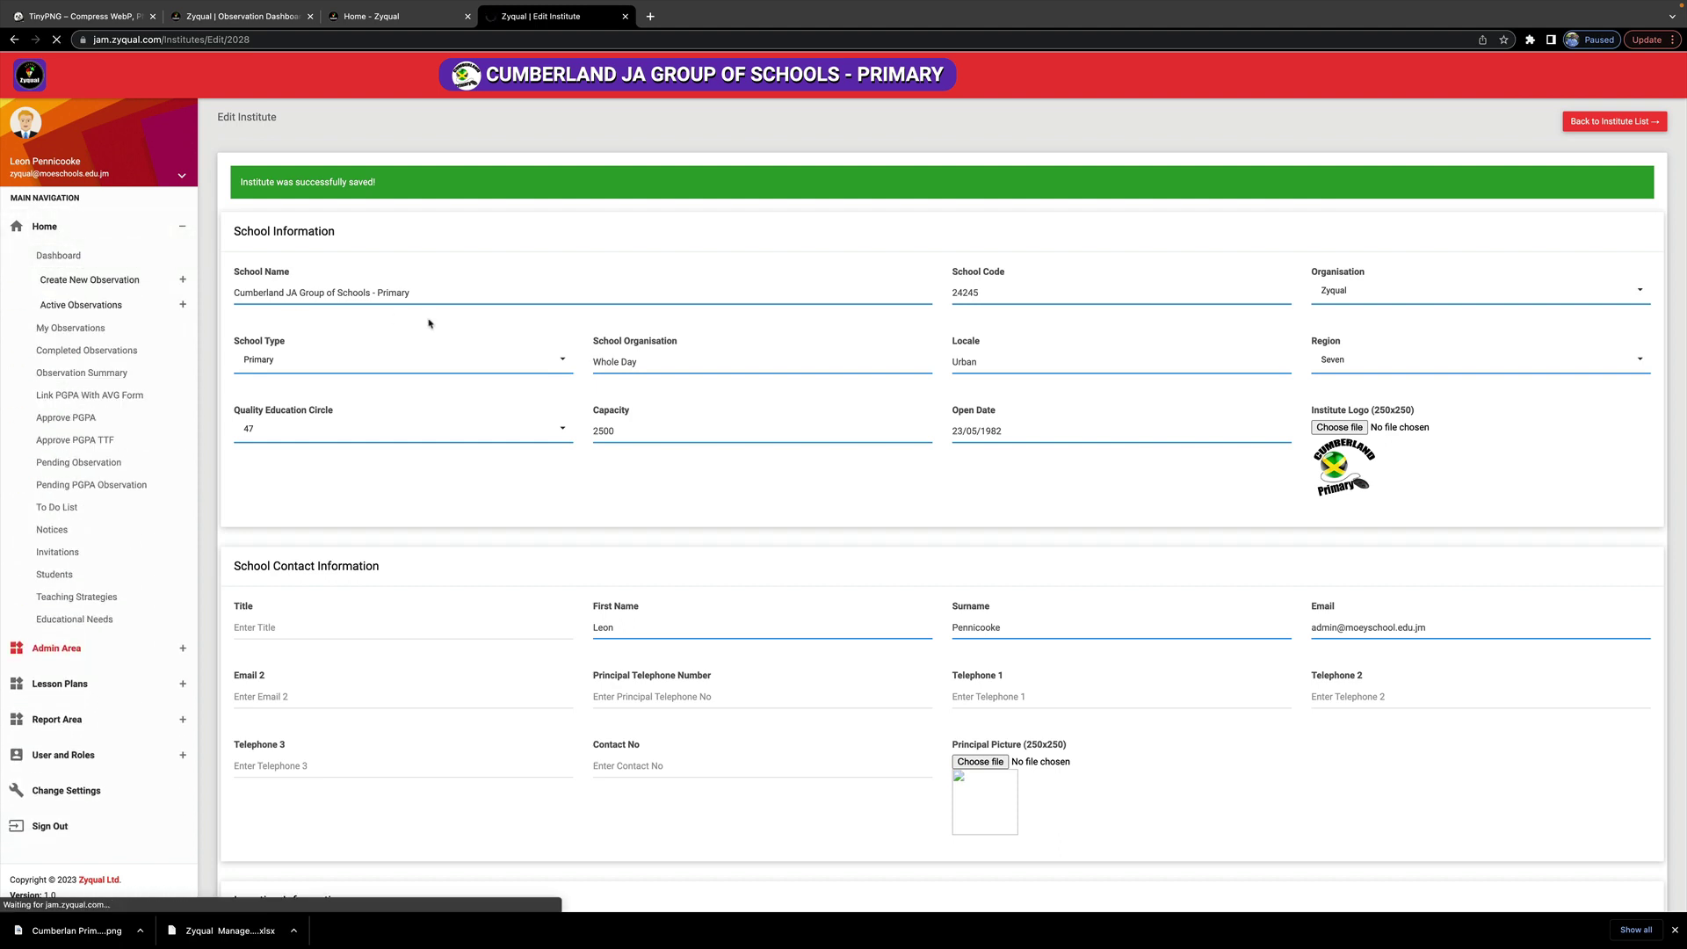